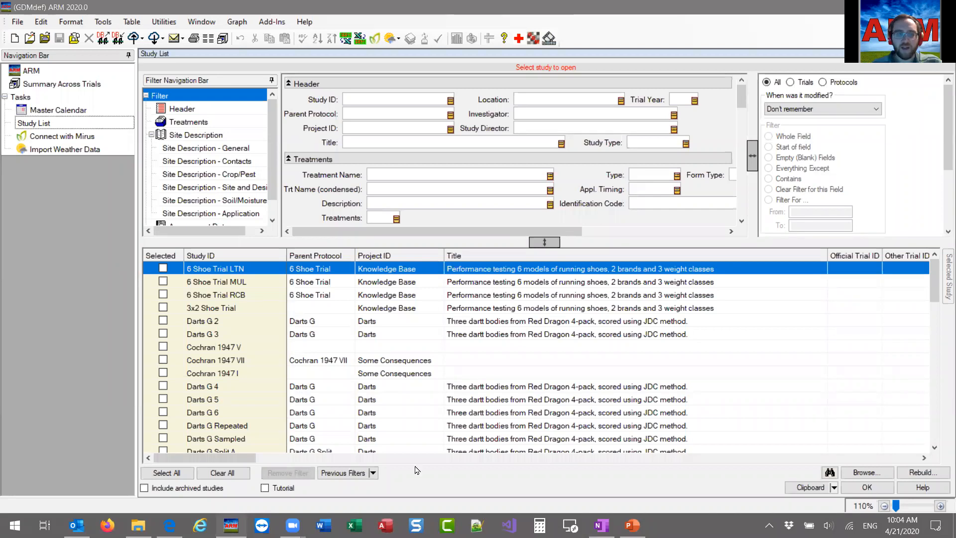
Review the Study List layout slide in PowerPoint, and return to ARM to browse the study grid.
click(632, 525)
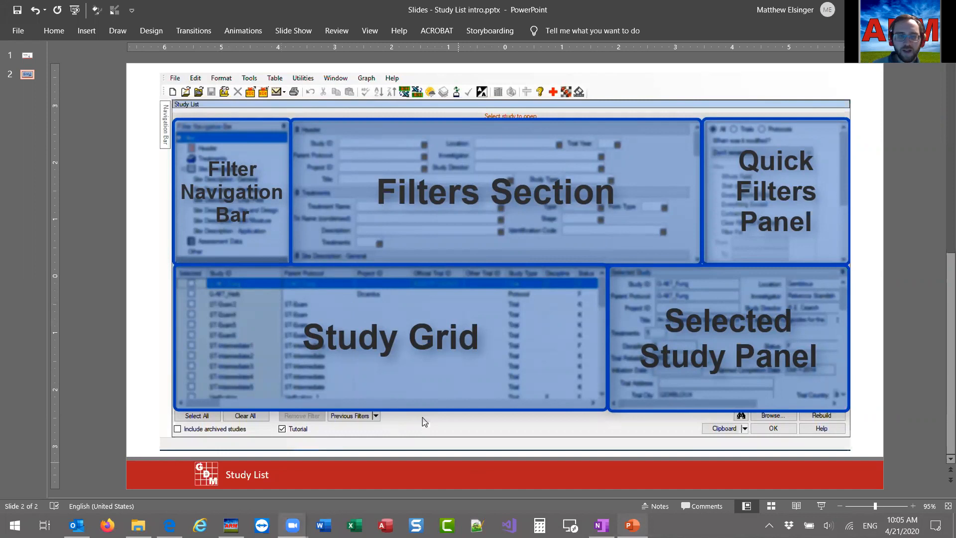
key(alt+Tab)
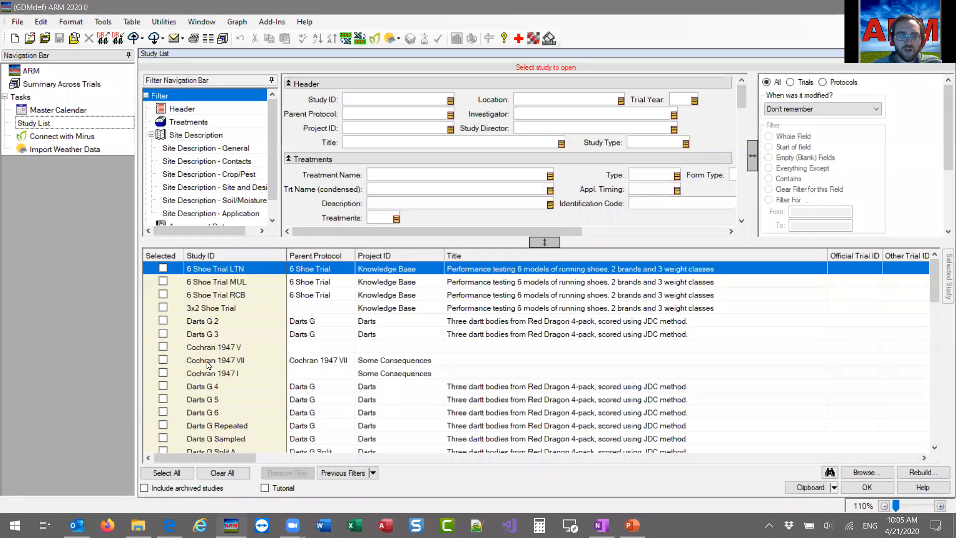
scroll(208, 365, down, 3)
scroll(214, 401, up, 3)
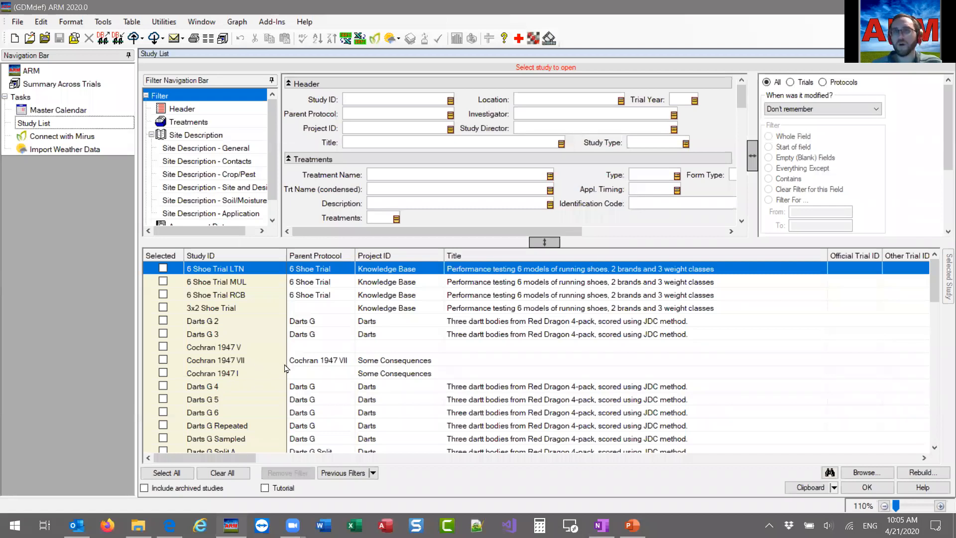
drag(265, 458, 209, 458)
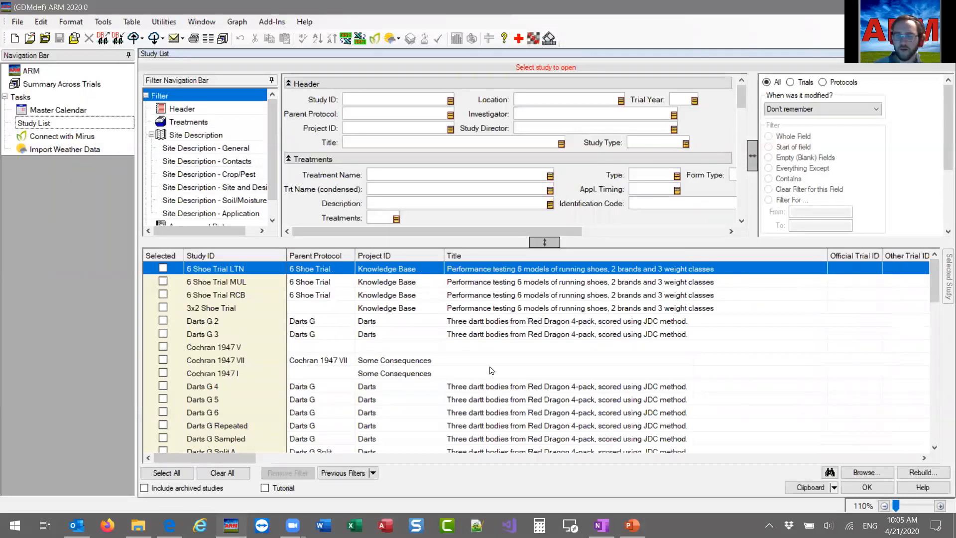
Recheck the PowerPoint layout slide, and in ARM pin the Selected Study panel open and widen it to about half the grid area.
click(632, 526)
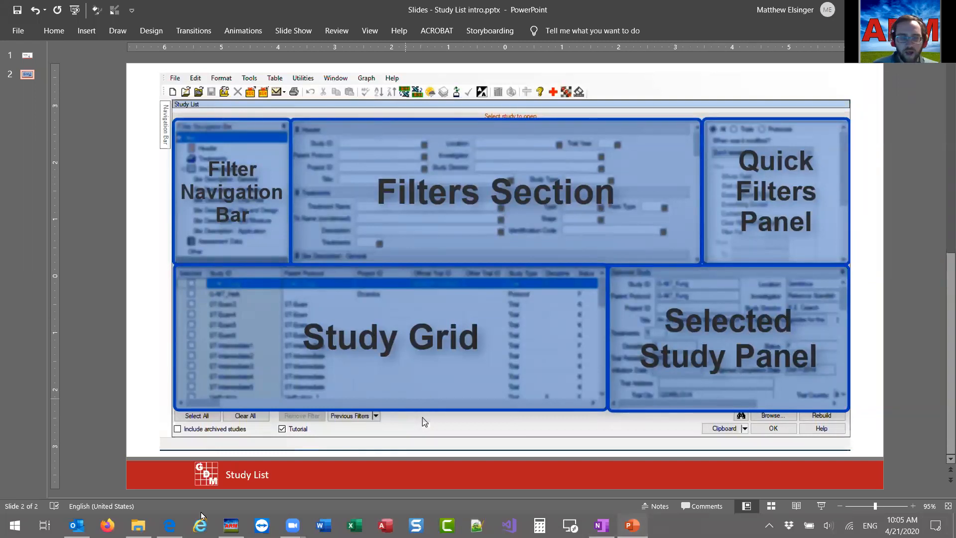
click(230, 525)
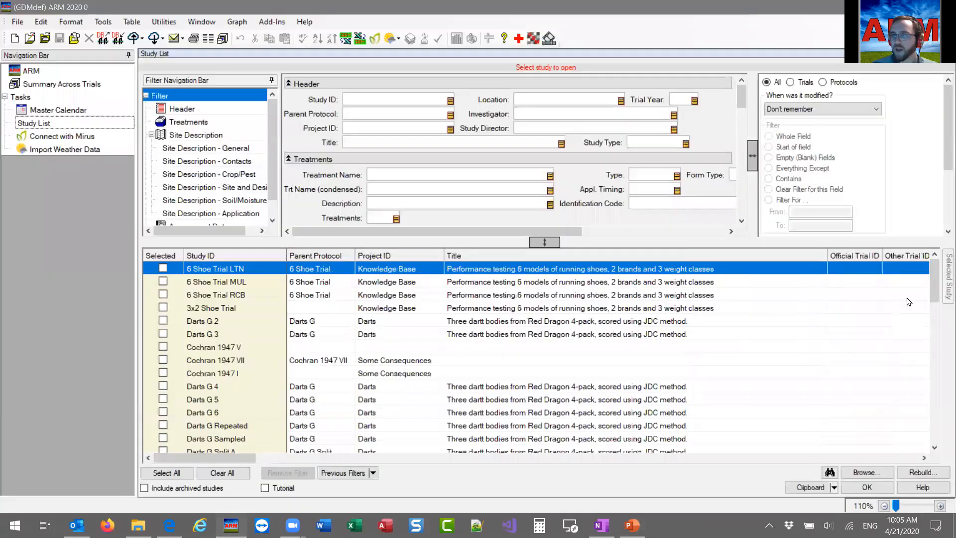
click(942, 283)
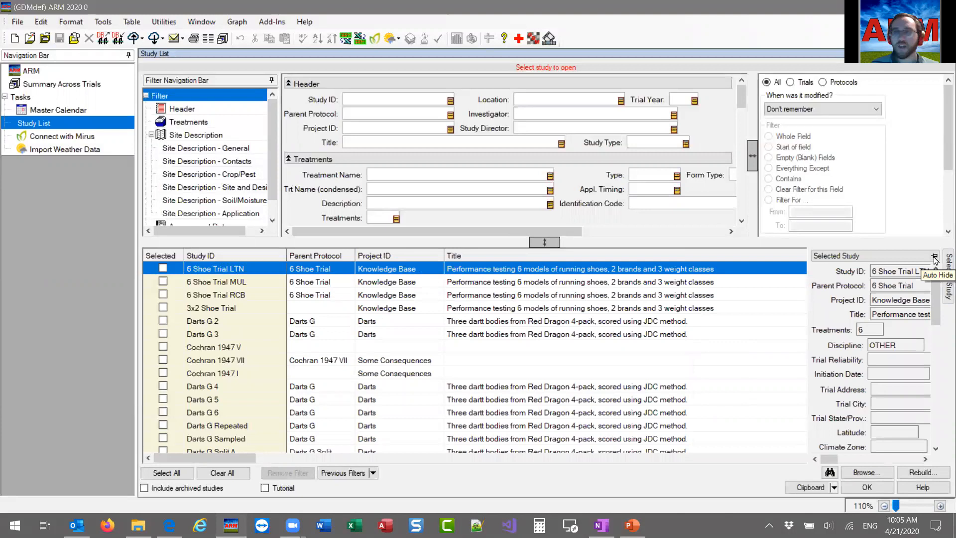
click(934, 257)
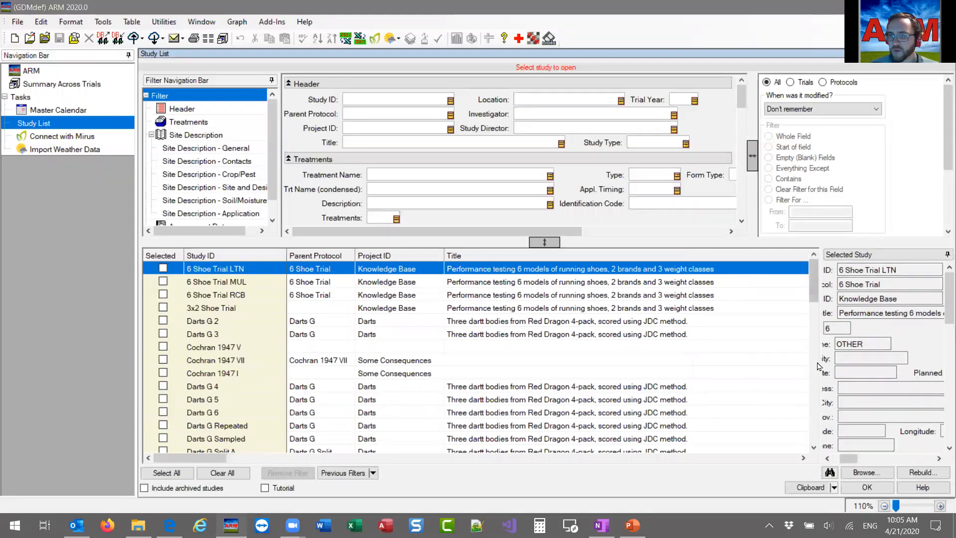
drag(822, 368, 539, 366)
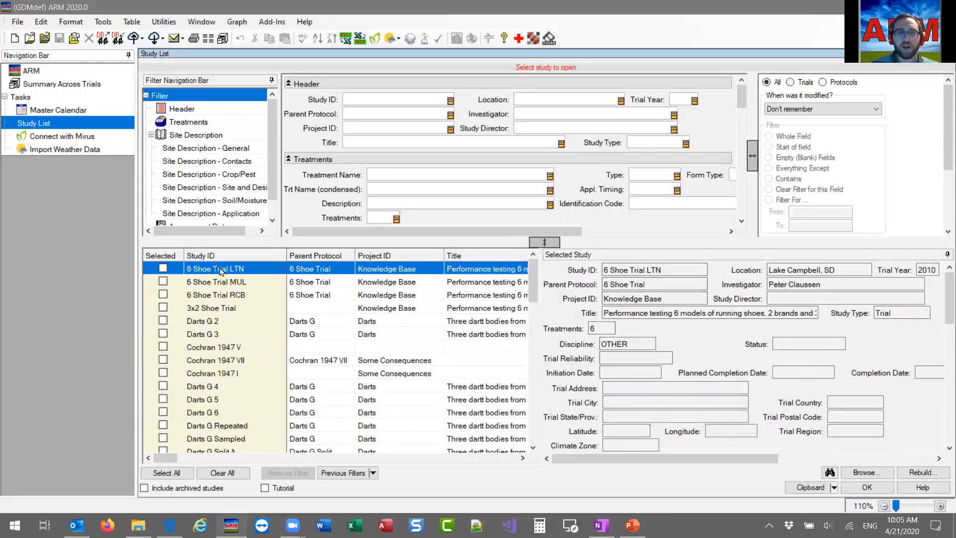
Examine the Selected Study details for 3x2 Shoe Trial, Cochran 1947 V, Cochran 1947 VII and Darts G Repeated.
click(229, 308)
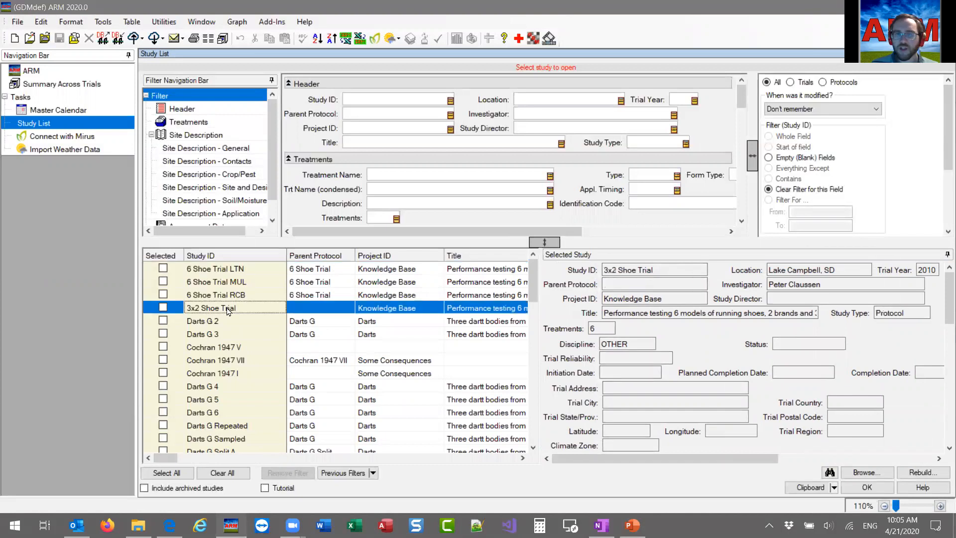
click(215, 348)
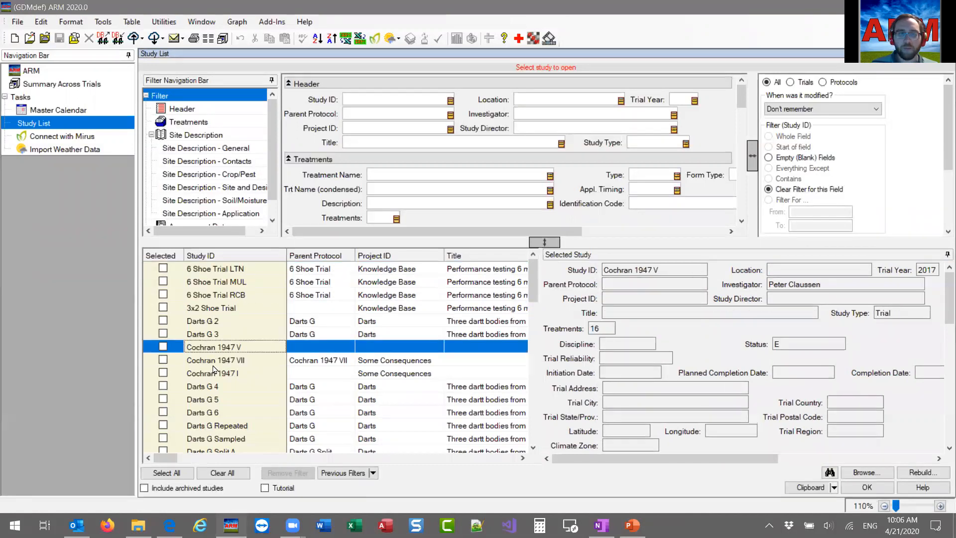
click(332, 360)
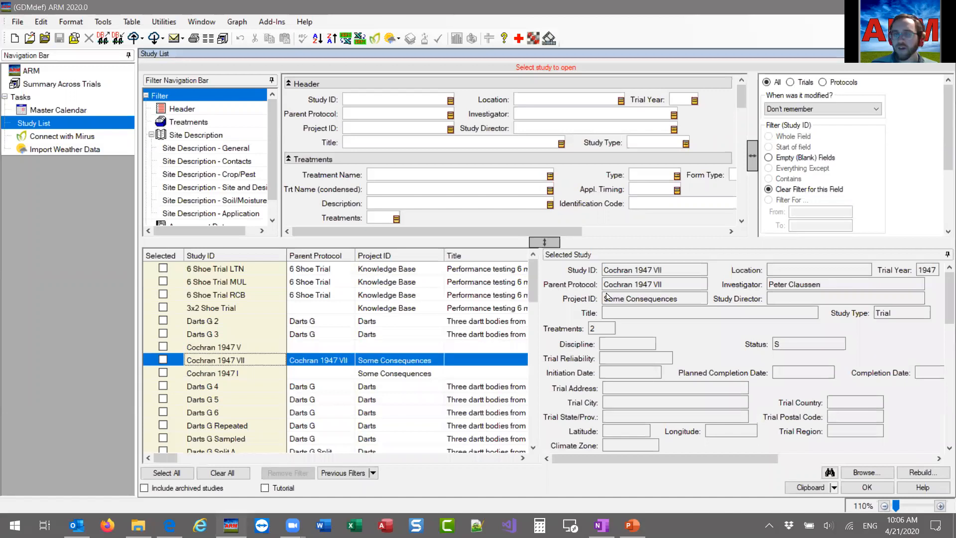
click(232, 426)
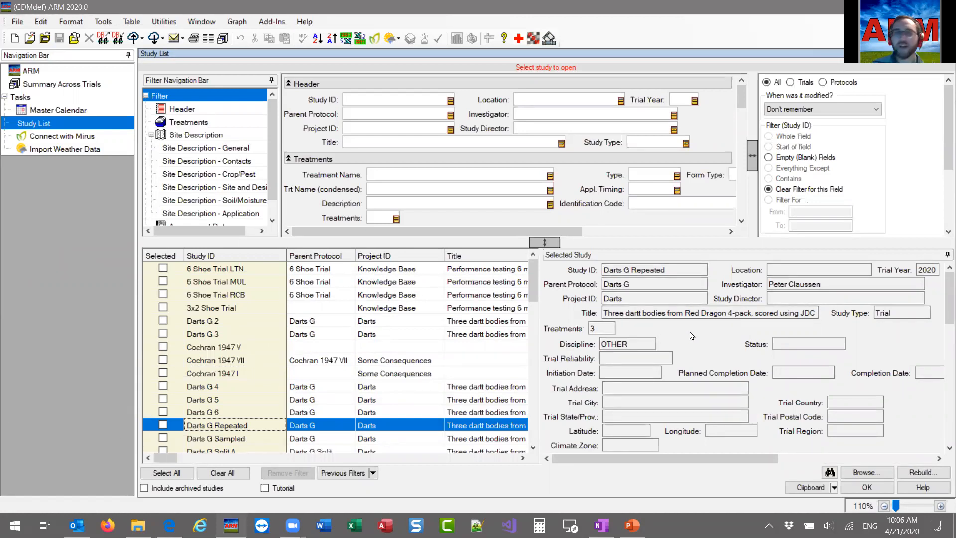
scroll(690, 335, down, 10)
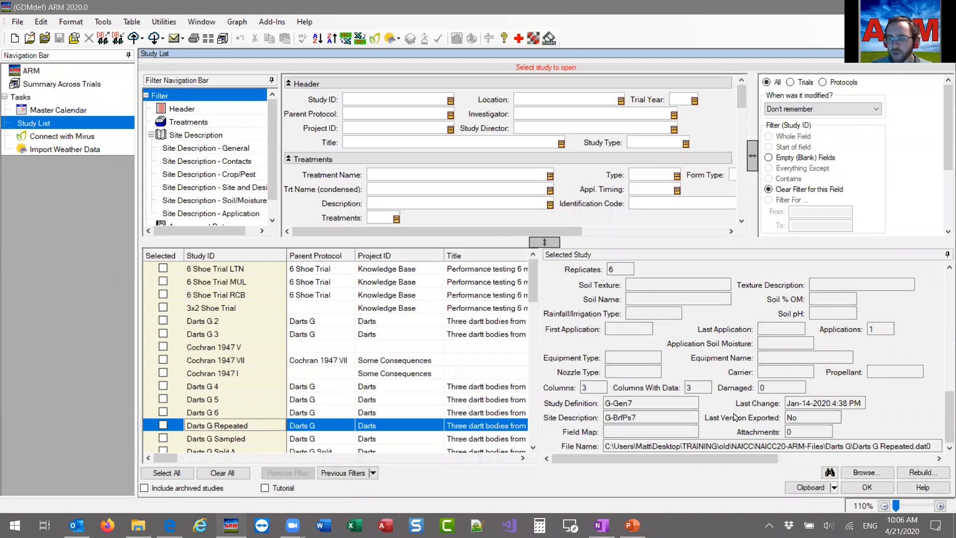
scroll(735, 416, up, 10)
scroll(256, 378, down, 1)
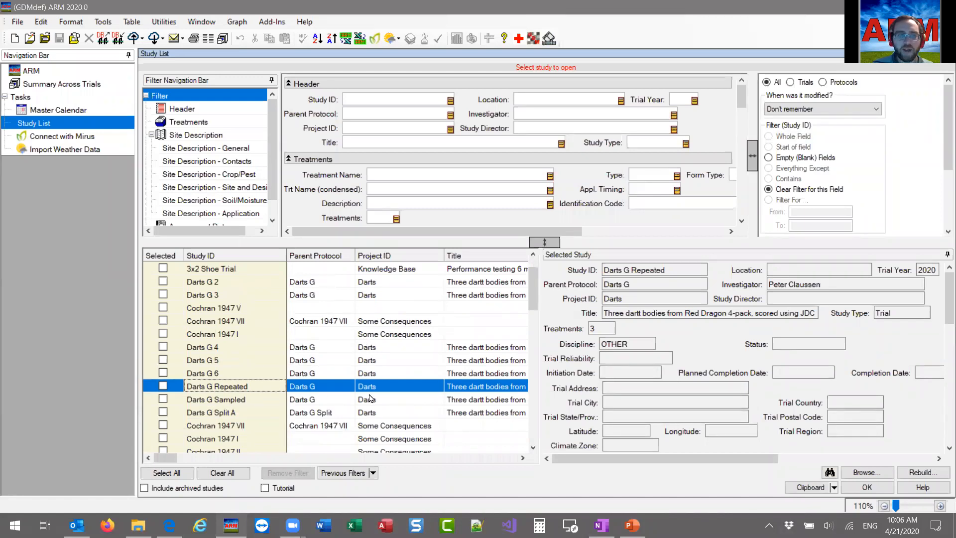
Undock and enlarge the Selected Study panel away from the grid, and preview Darts G 4 and Darts G 3 in it.
click(762, 255)
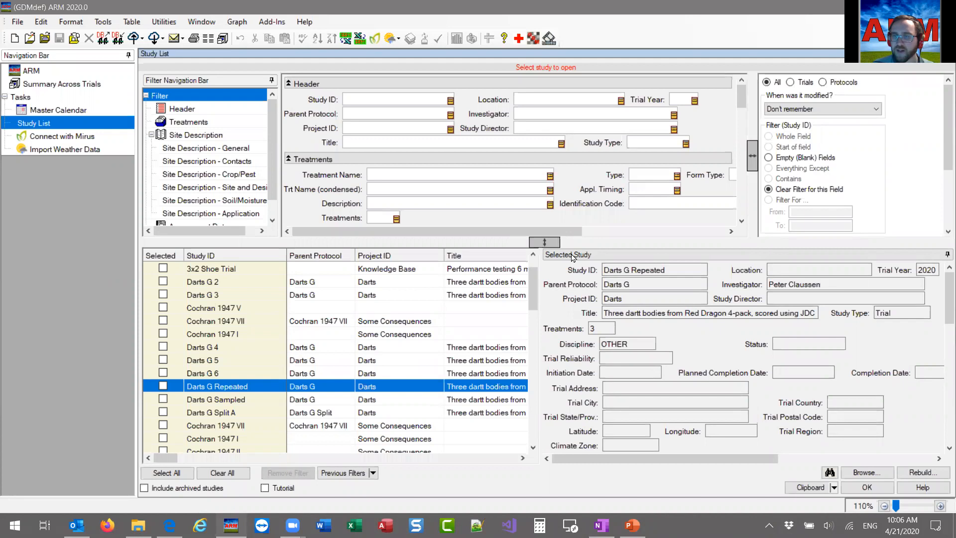
drag(747, 258, 475, 81)
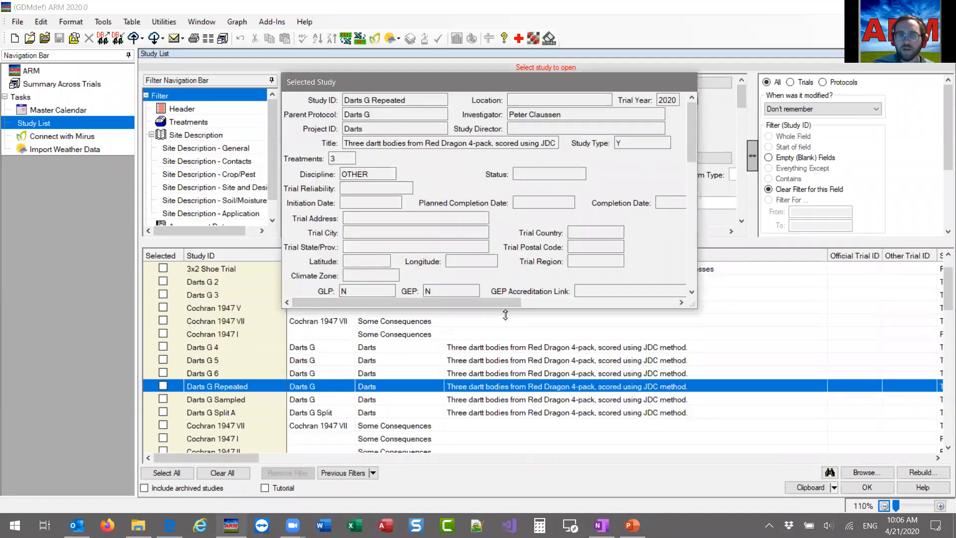
drag(462, 88, 626, 108)
drag(823, 95, 955, 89)
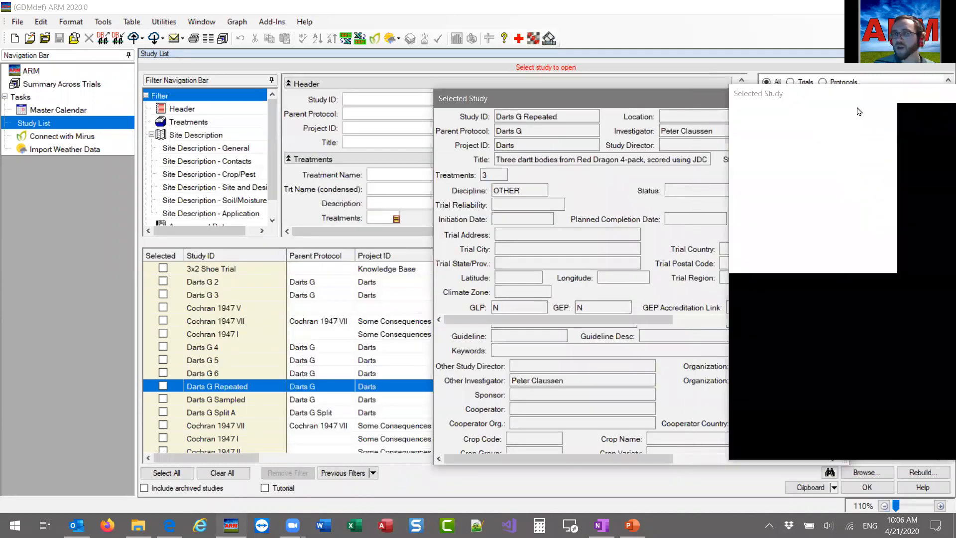
drag(824, 98, 792, 212)
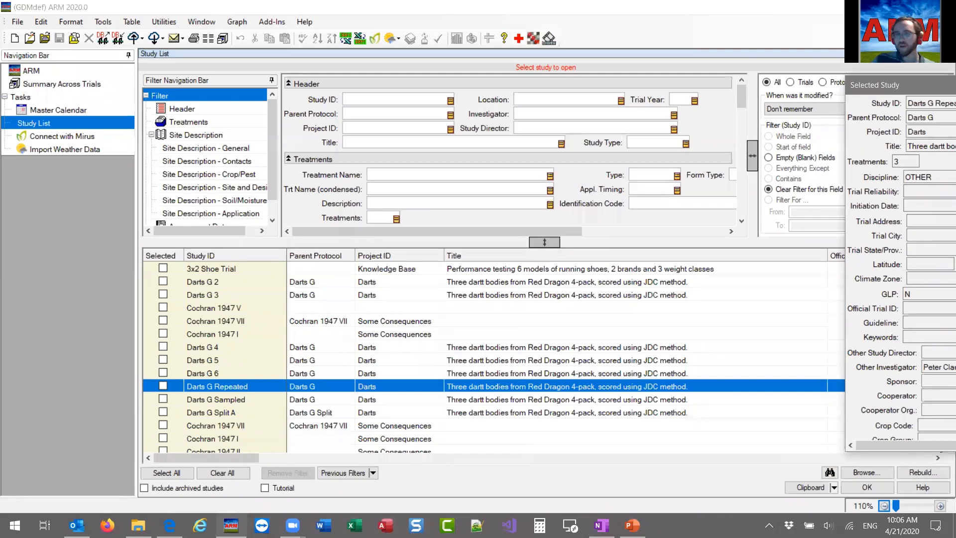
click(234, 346)
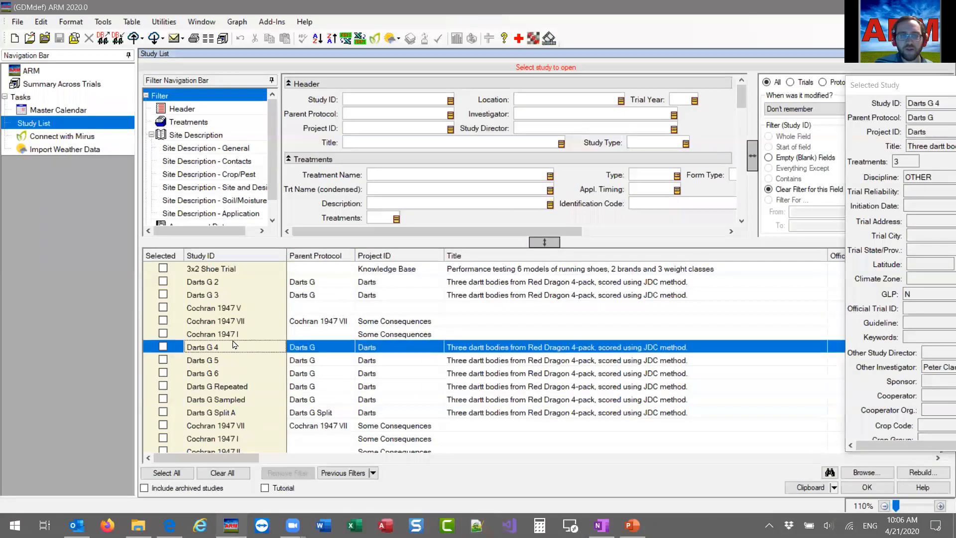
click(242, 298)
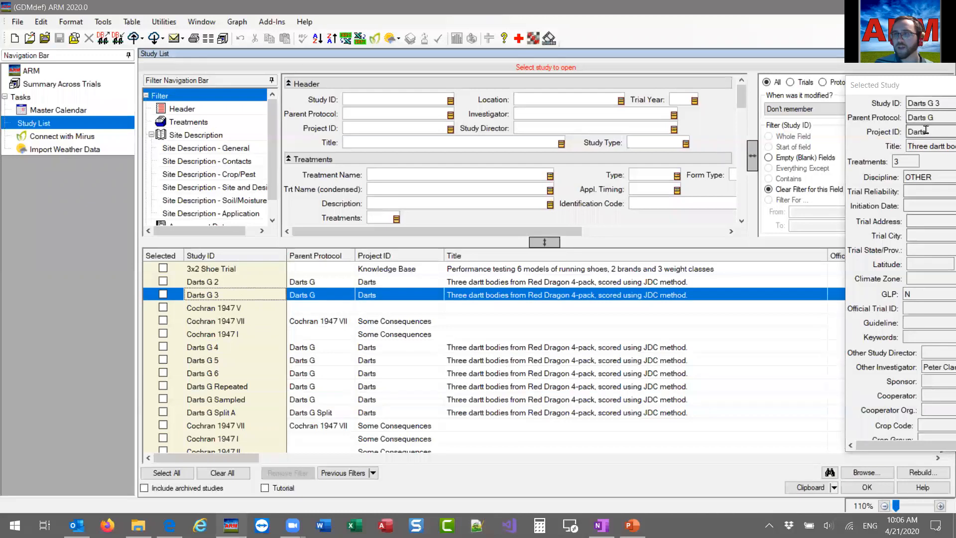
Dock the Selected Study panel beside the study grid again and set it to auto-hide.
drag(899, 85, 942, 271)
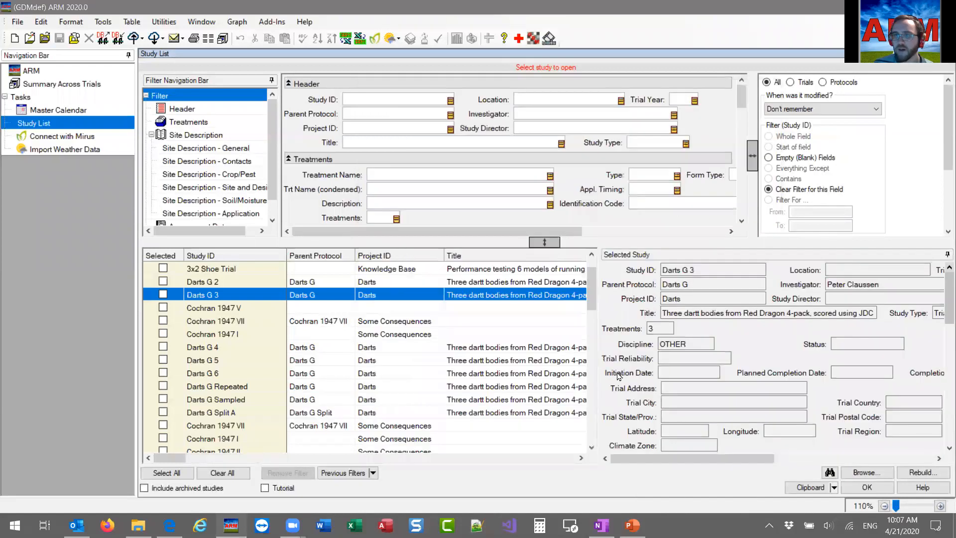
click(942, 259)
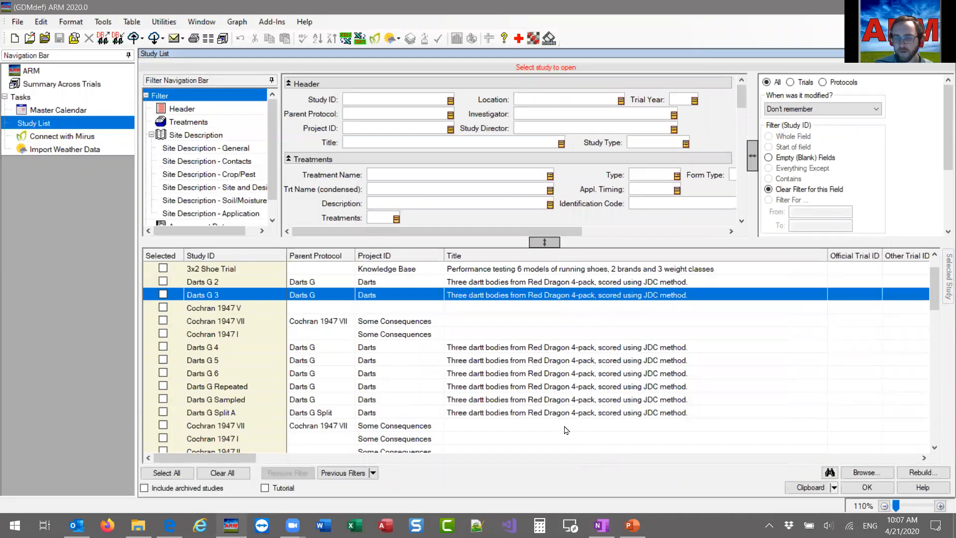
Consult the layout slide in PowerPoint, and in ARM examine the values available for the Parent Protocol filter without applying one.
click(632, 525)
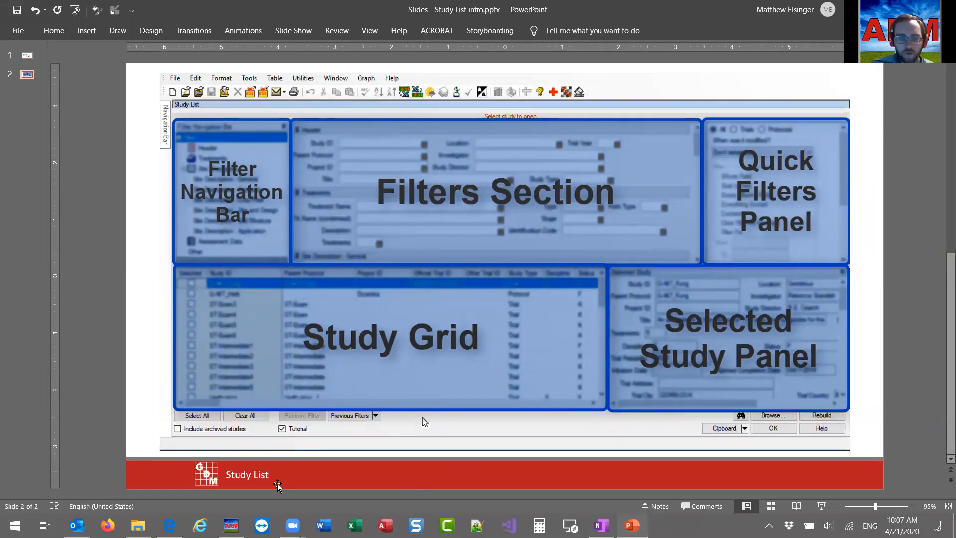
key(alt+Tab)
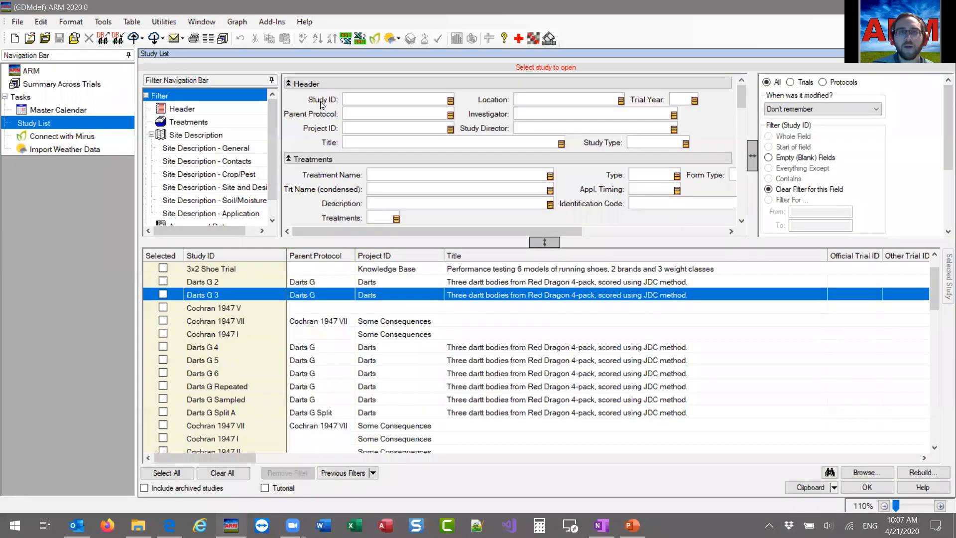
click(369, 100)
click(368, 113)
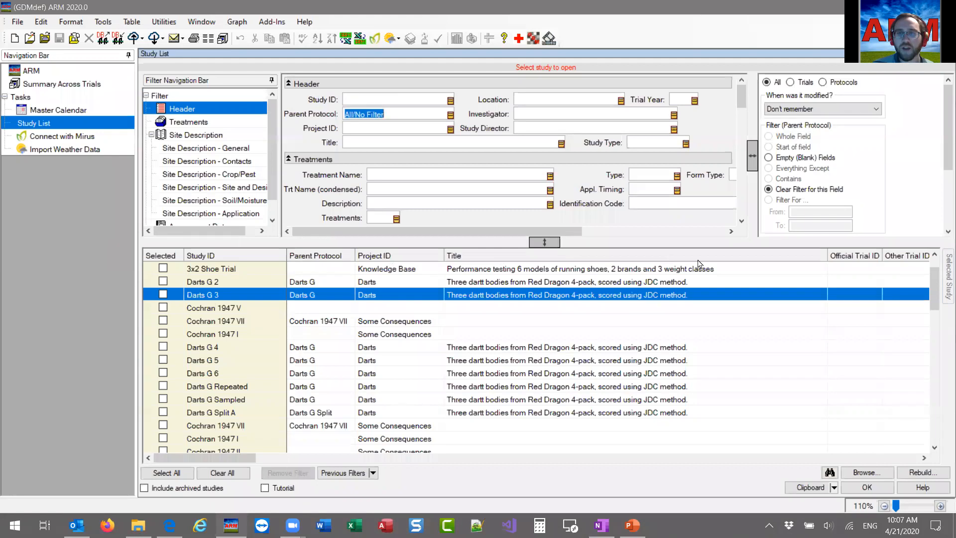
click(451, 115)
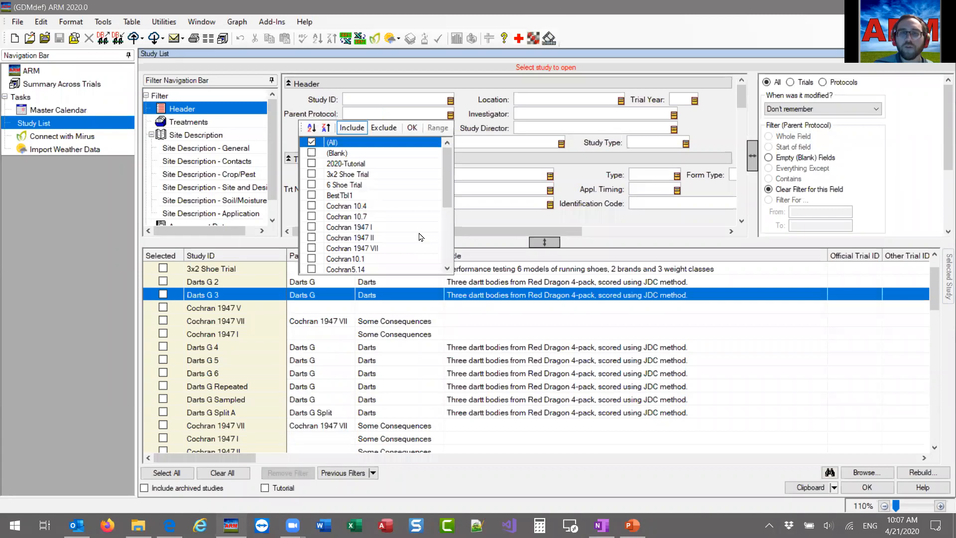
scroll(380, 226, down, 2)
scroll(361, 252, up, 2)
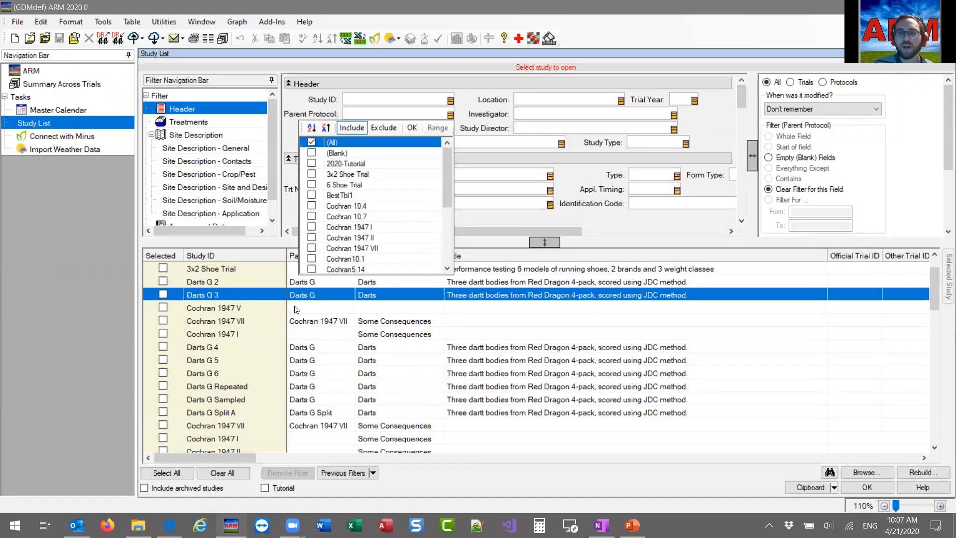
click(384, 111)
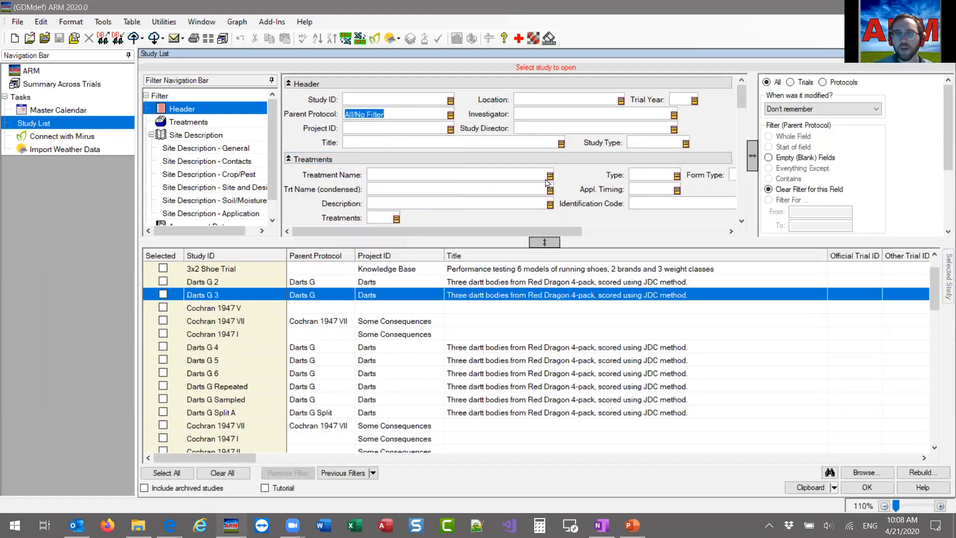
Glance at the PowerPoint layout slide, and in ARM jump through the Treatments, Site Description - Contacts and Assessment Data filter sections.
key(alt+Tab)
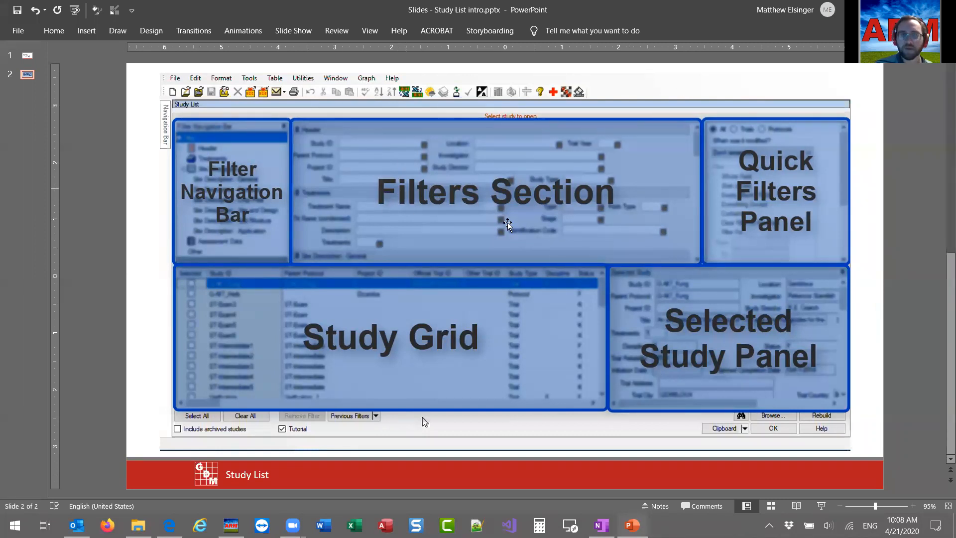
key(alt+Tab)
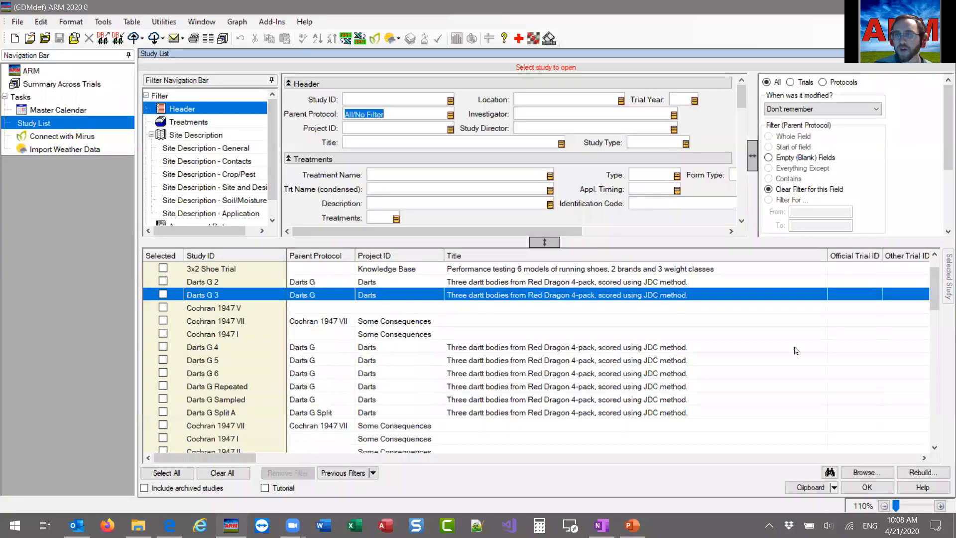
drag(740, 106, 737, 153)
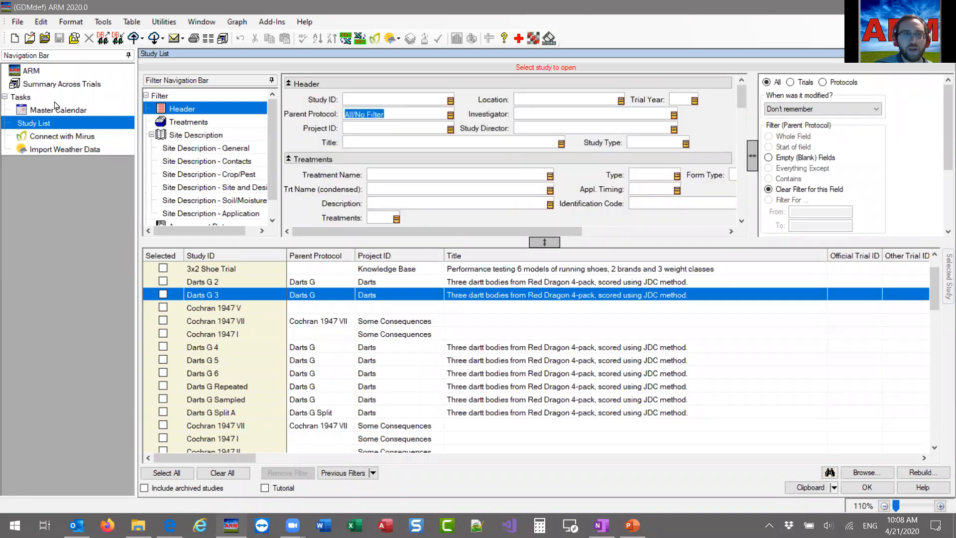
click(204, 123)
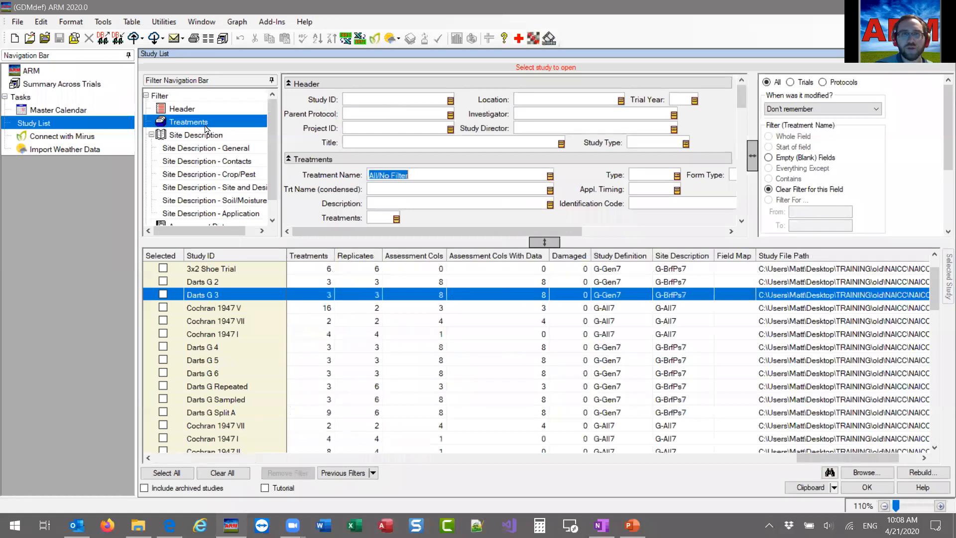
click(213, 162)
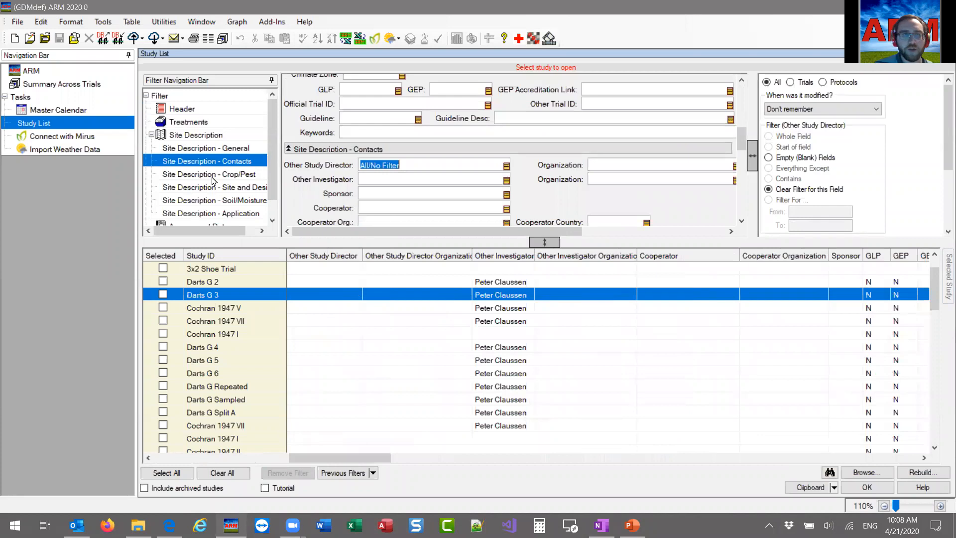
scroll(215, 184, down, 2)
click(210, 208)
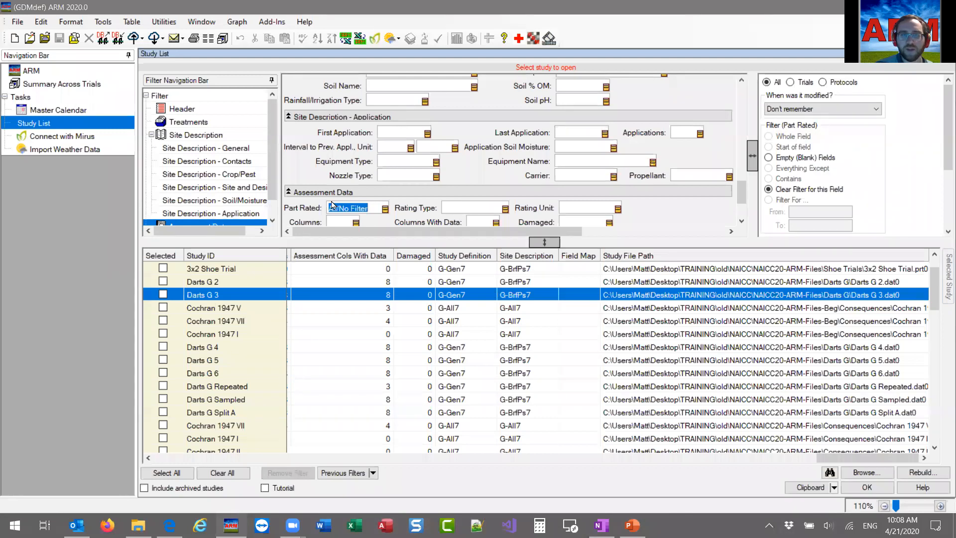
Examine the Study Definition filter in the Other section and the Soil Texture filter, and glance at the PowerPoint slide.
scroll(400, 201, down, 2)
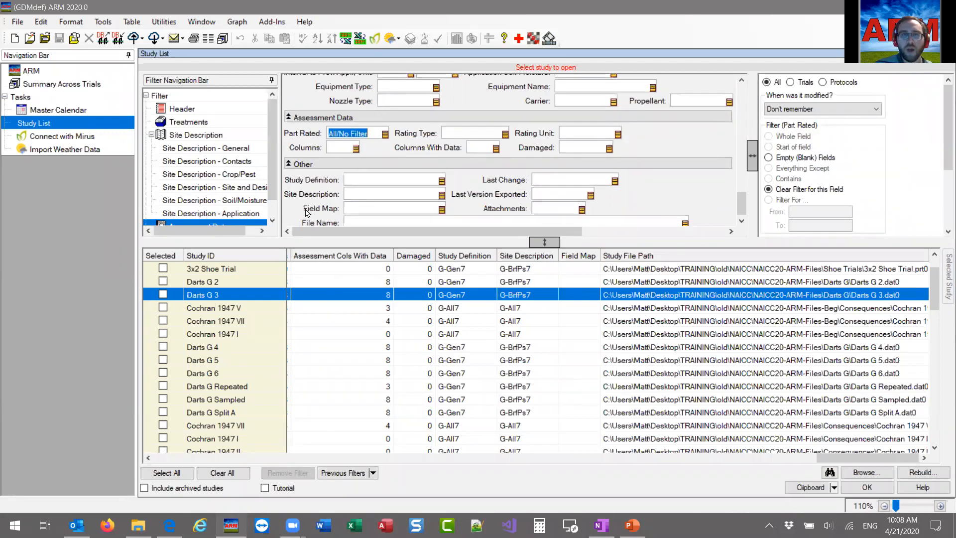
click(366, 181)
scroll(390, 156, up, 3)
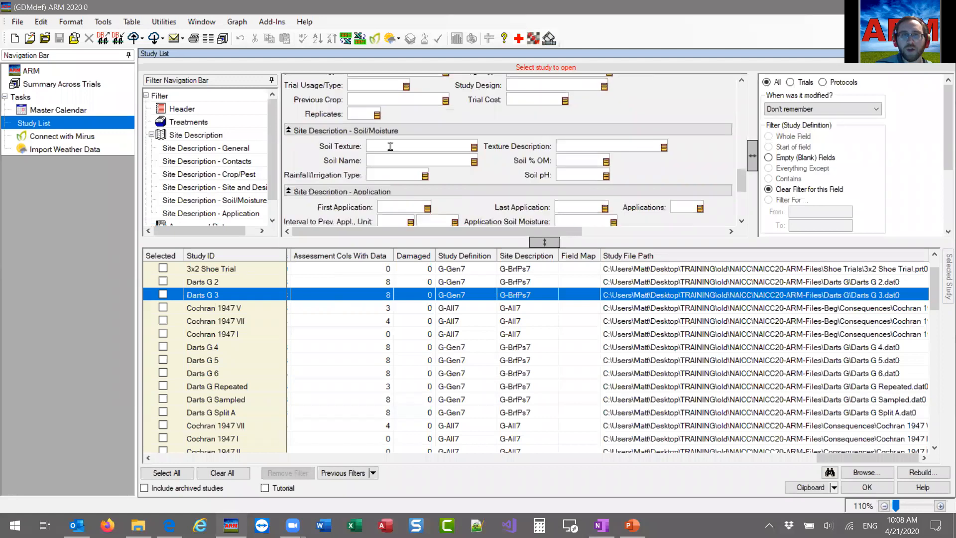
click(390, 146)
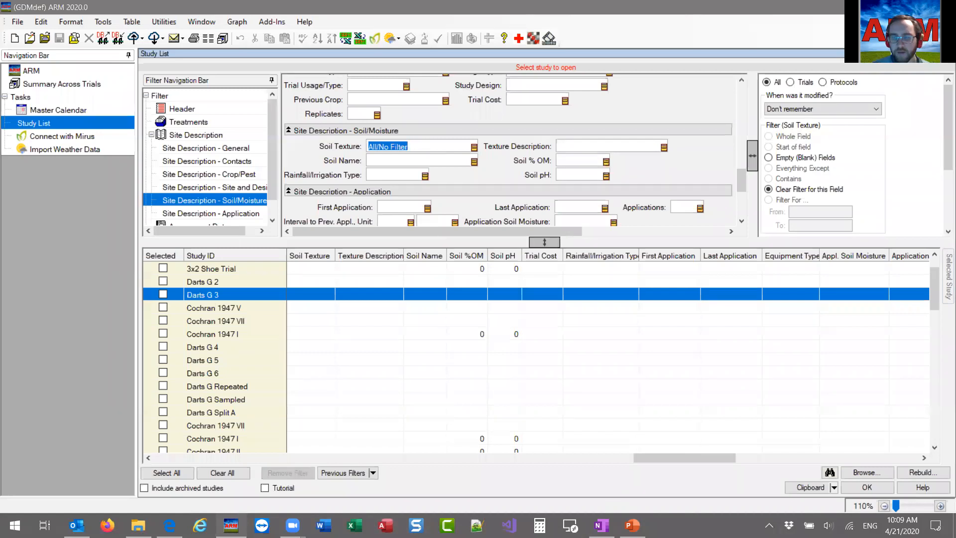
click(632, 525)
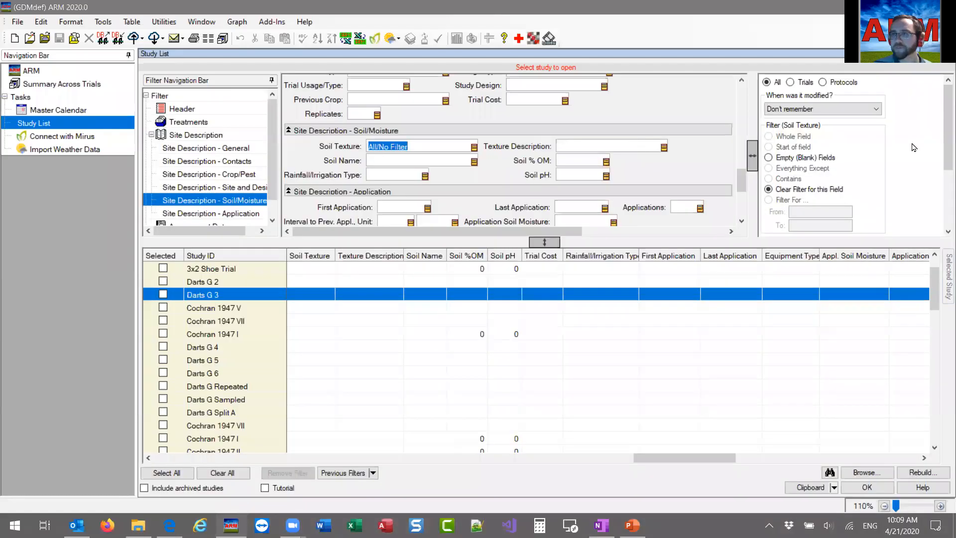
Limit the study list to trials only and review the active filter summary.
click(800, 83)
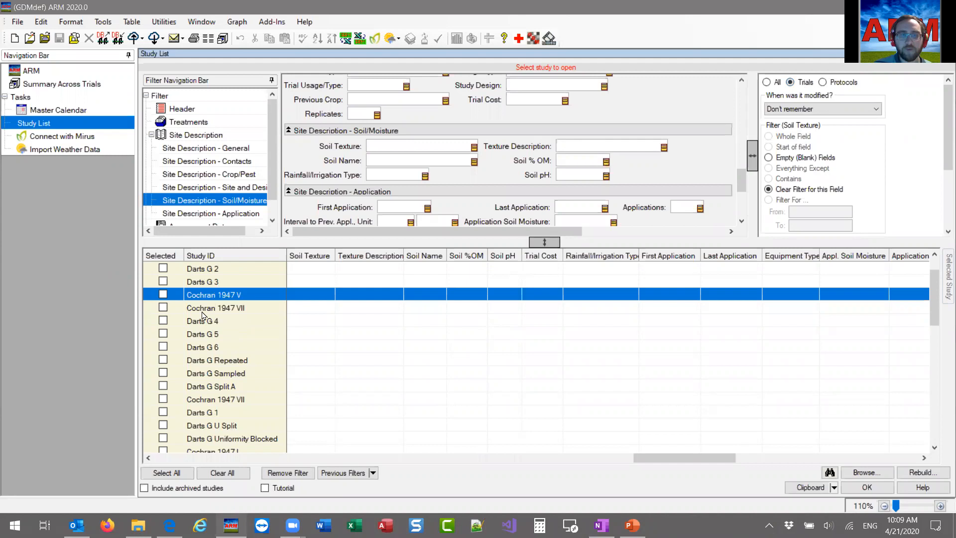
scroll(232, 372, up, 1)
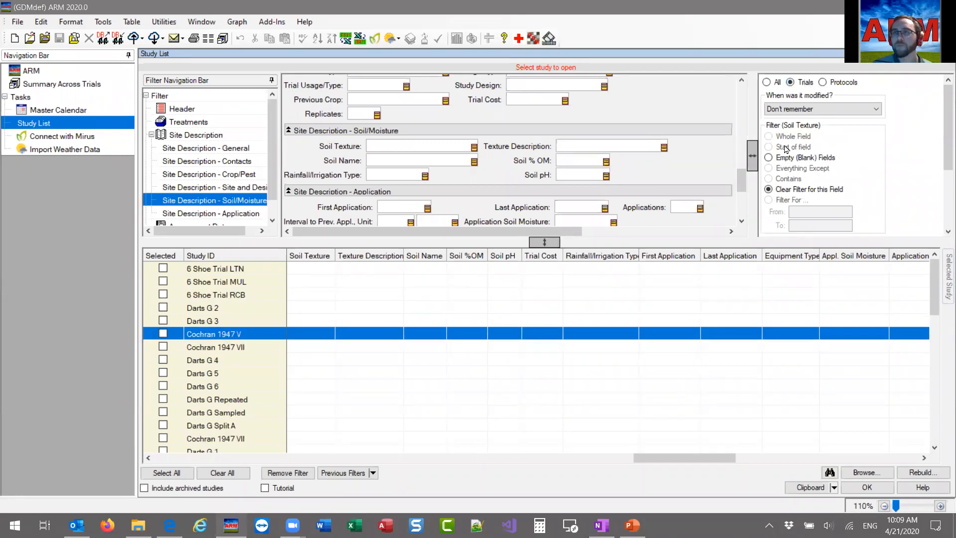
scroll(697, 156, up, 3)
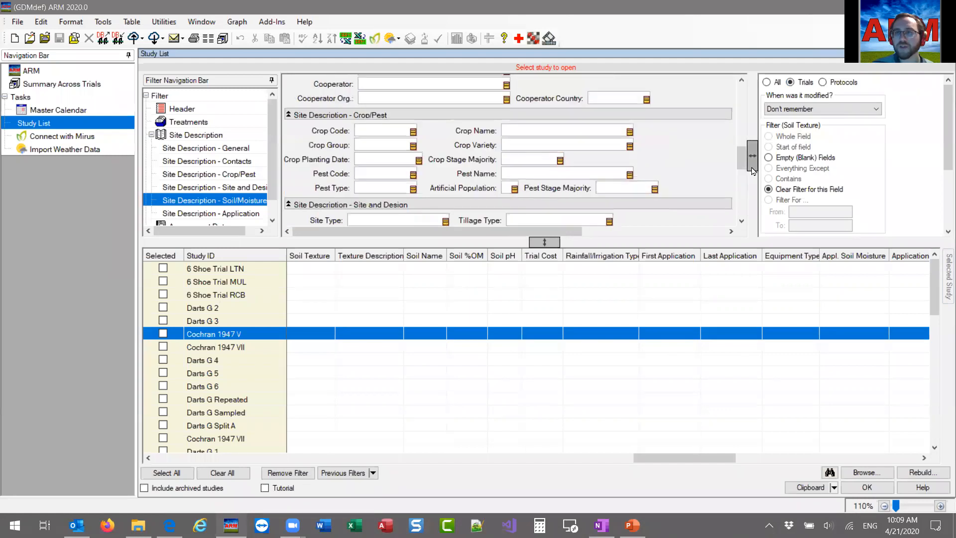
scroll(715, 114, up, 5)
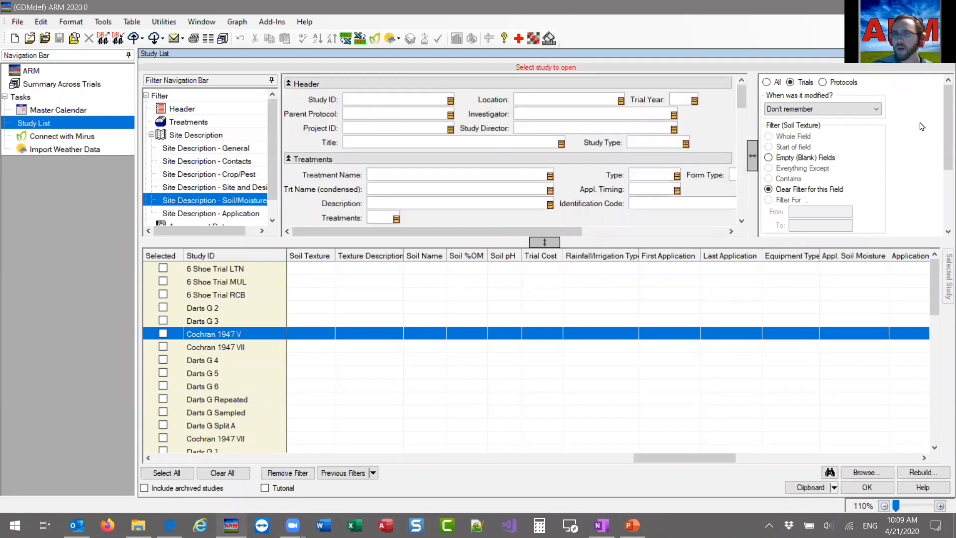
drag(944, 99, 942, 170)
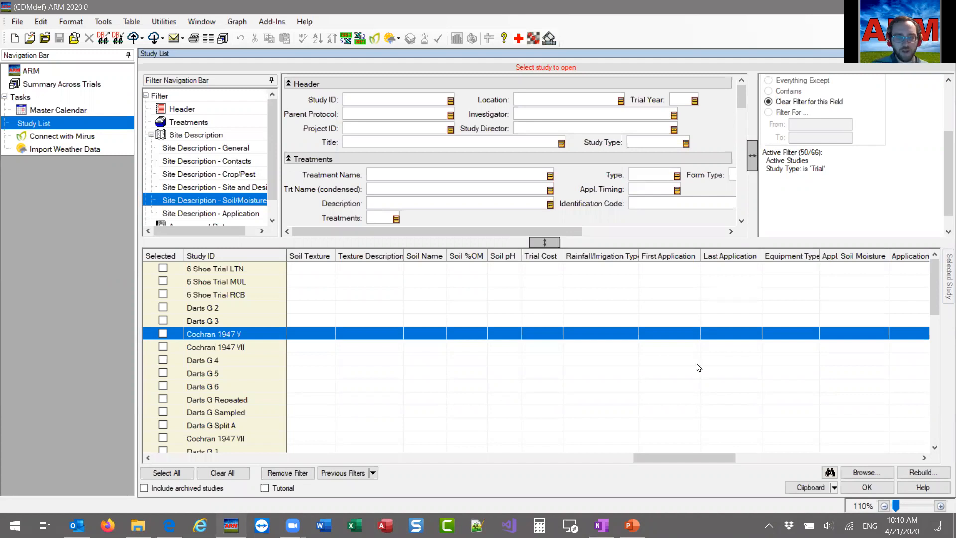
Remove the active filter and slightly enlarge the filters section above the study grid.
click(291, 474)
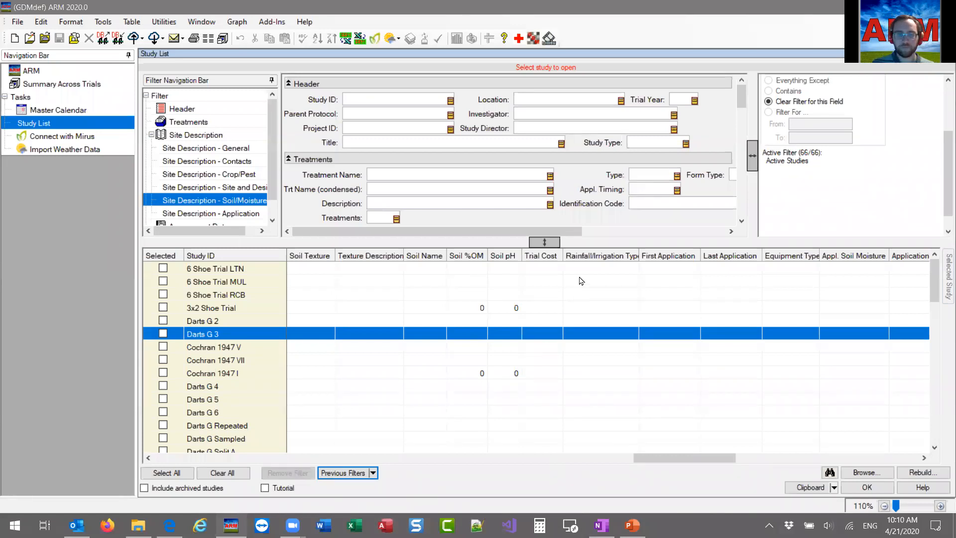
scroll(793, 208, up, 1)
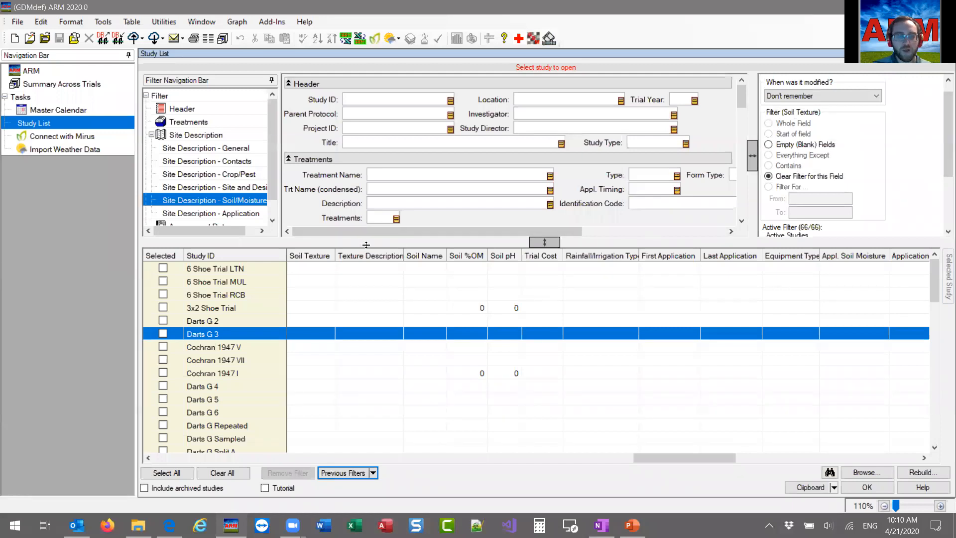
mouse_move(420, 242)
mouse_down()
mouse_move(422, 267)
mouse_move(420, 256)
mouse_move(393, 265)
mouse_move(391, 278)
mouse_move(391, 255)
mouse_up()
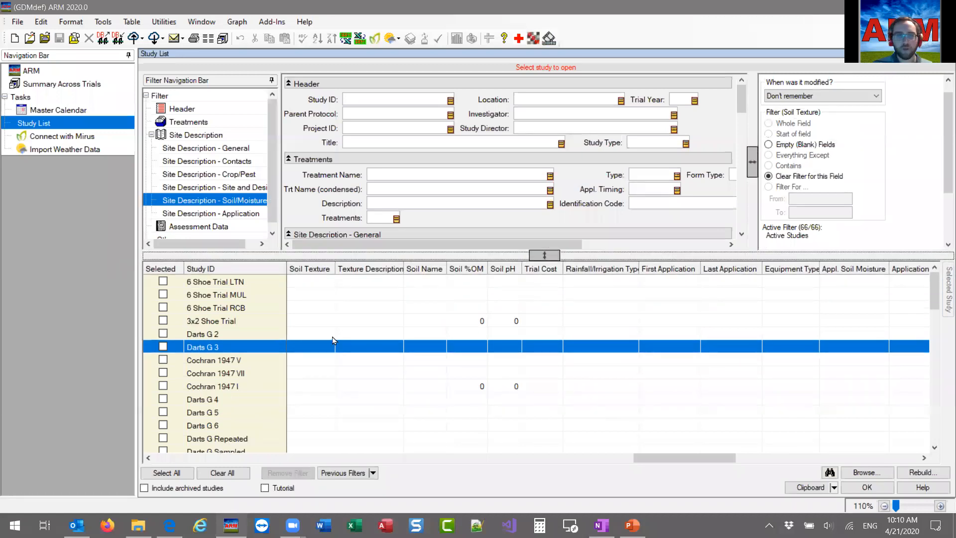
Switch the study list to show the tutorial studies.
click(283, 489)
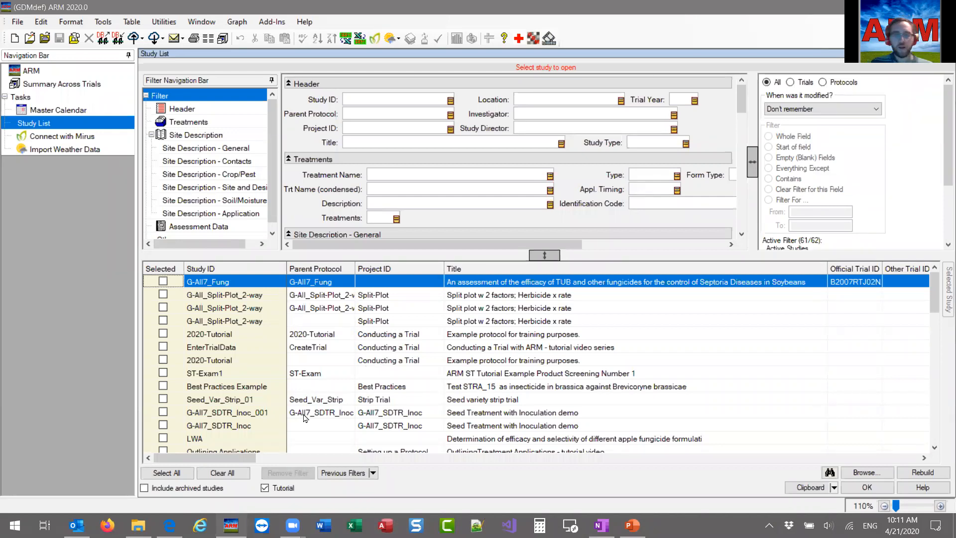
drag(931, 302, 924, 279)
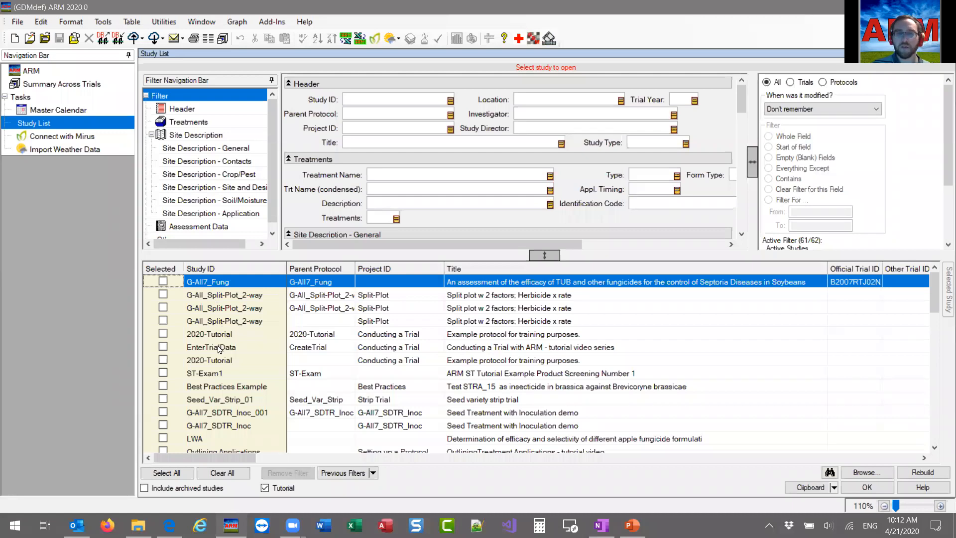
Examine the utility commands, including Restore Original ARM Tutorial Studies, without running any of them.
click(163, 22)
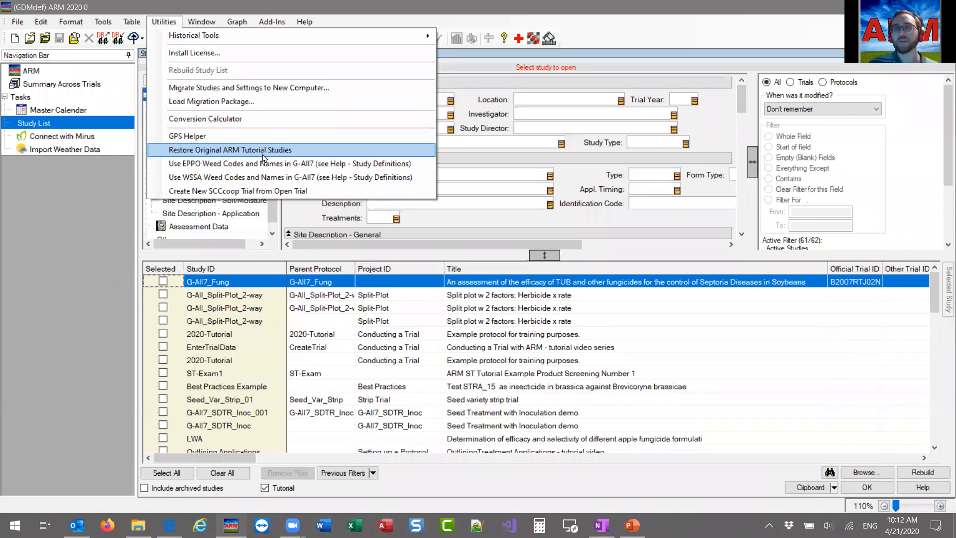
click(164, 22)
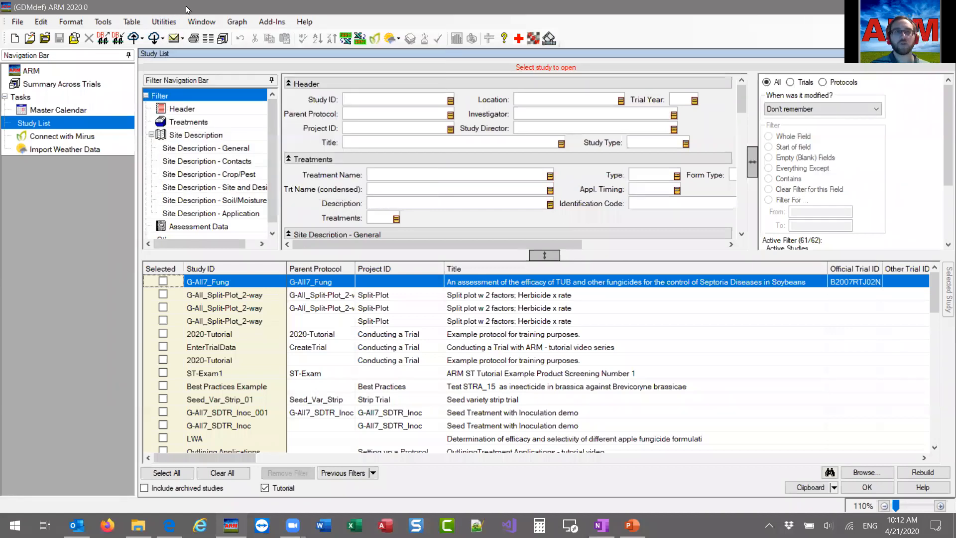
click(85, 198)
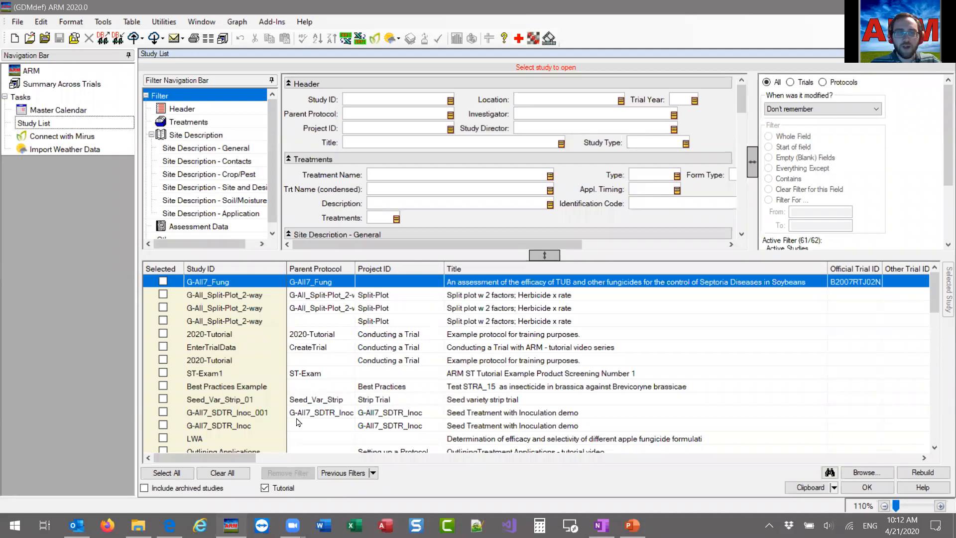
mouse_move(234, 456)
mouse_down()
mouse_move(307, 454)
mouse_move(217, 458)
mouse_up()
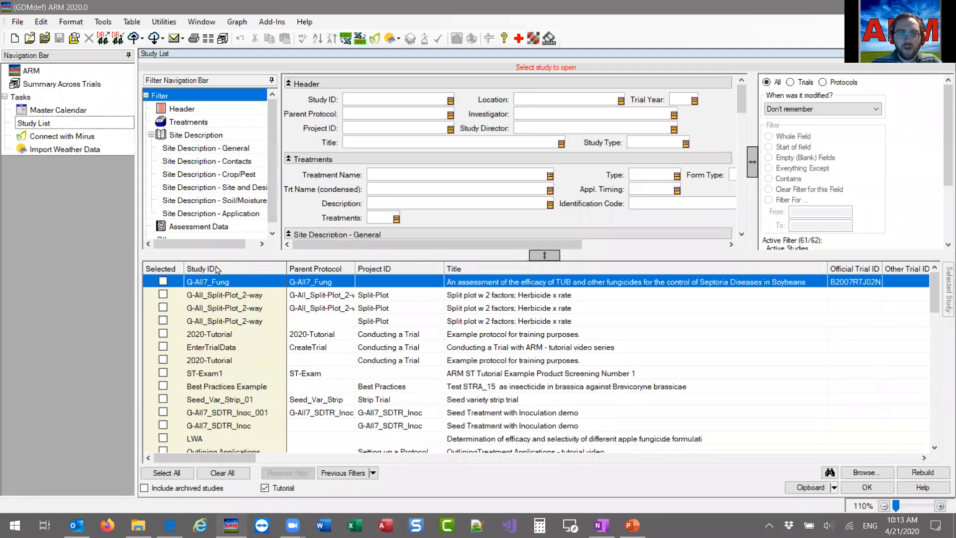
Sort the study grid by Study ID in ascending order and locate the Seed_Var_Strip study.
click(244, 272)
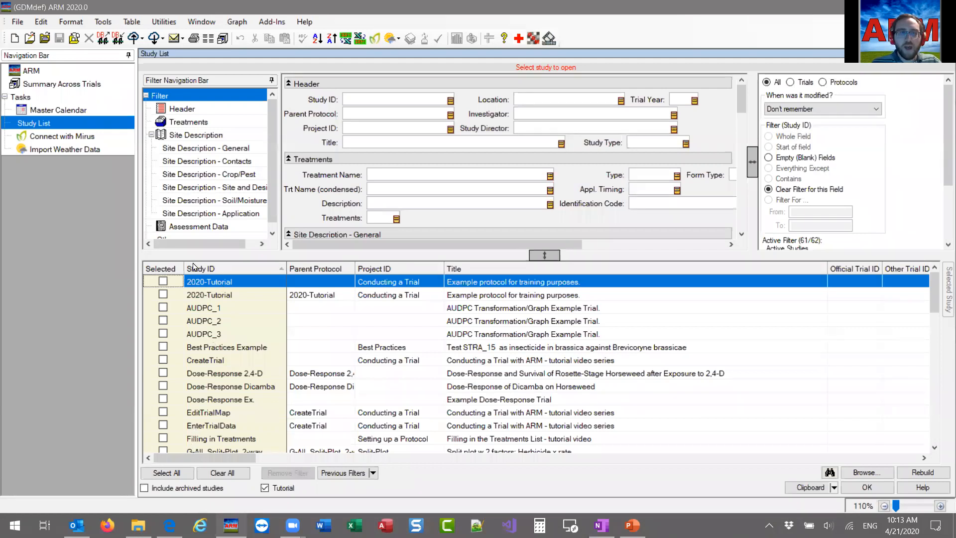
scroll(201, 403, down, 7)
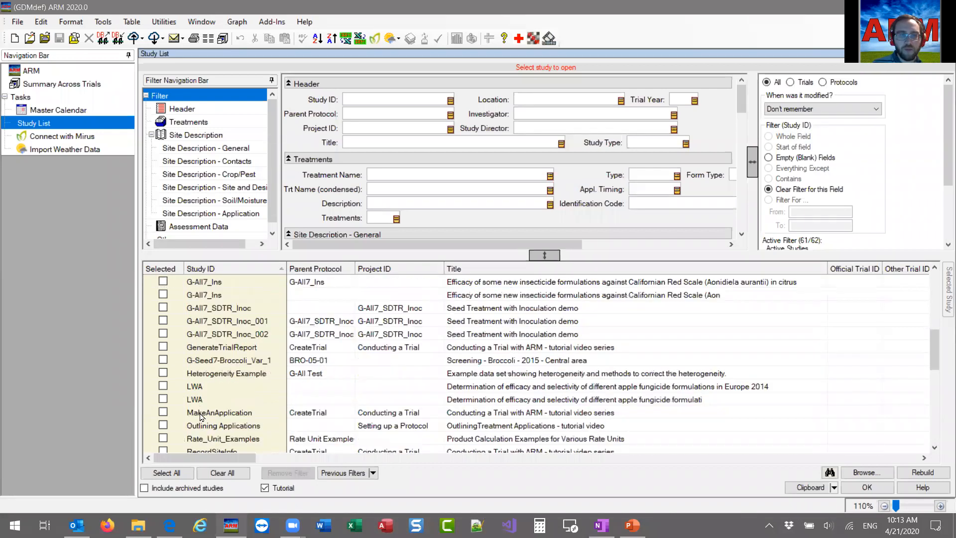
scroll(201, 416, up, 7)
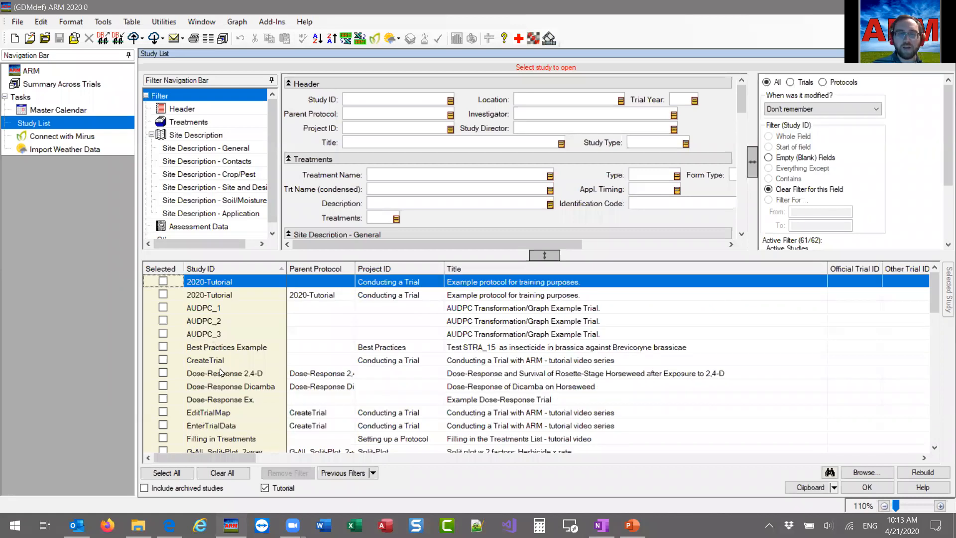
scroll(220, 372, down, 7)
scroll(227, 366, down, 2)
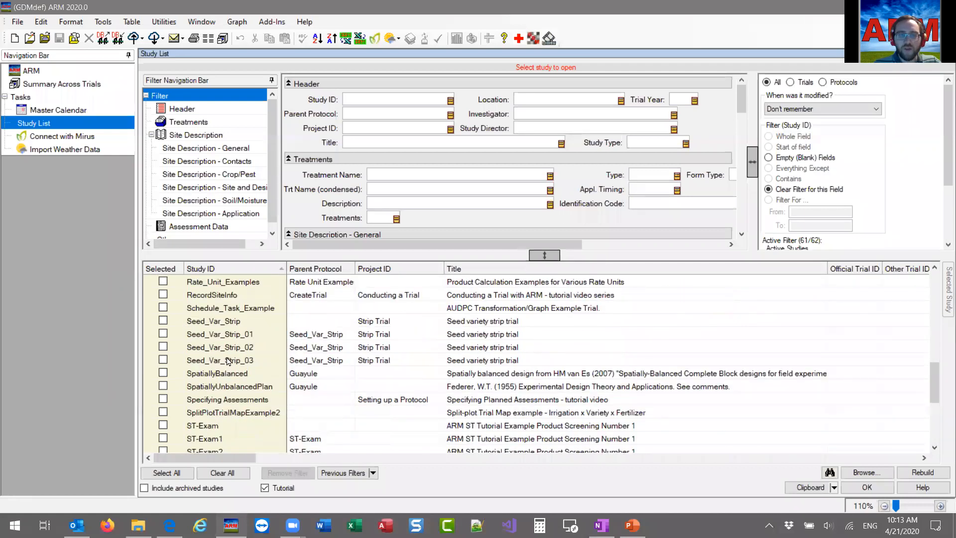
click(218, 319)
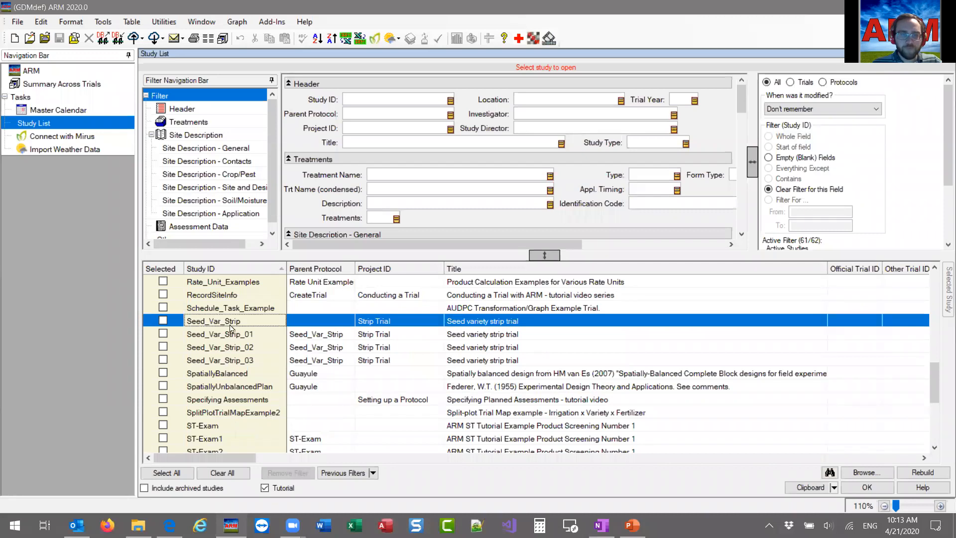
scroll(230, 328, up, 10)
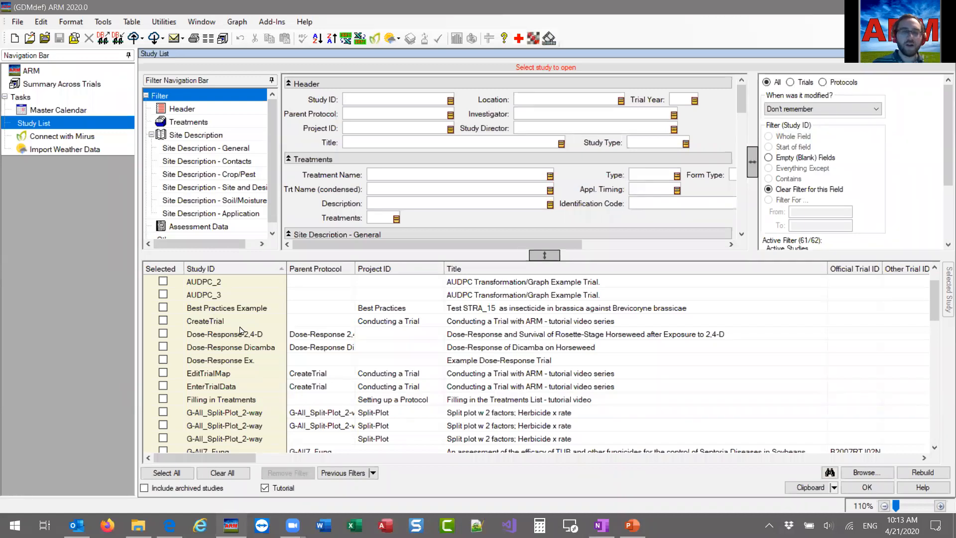
scroll(241, 329, up, 1)
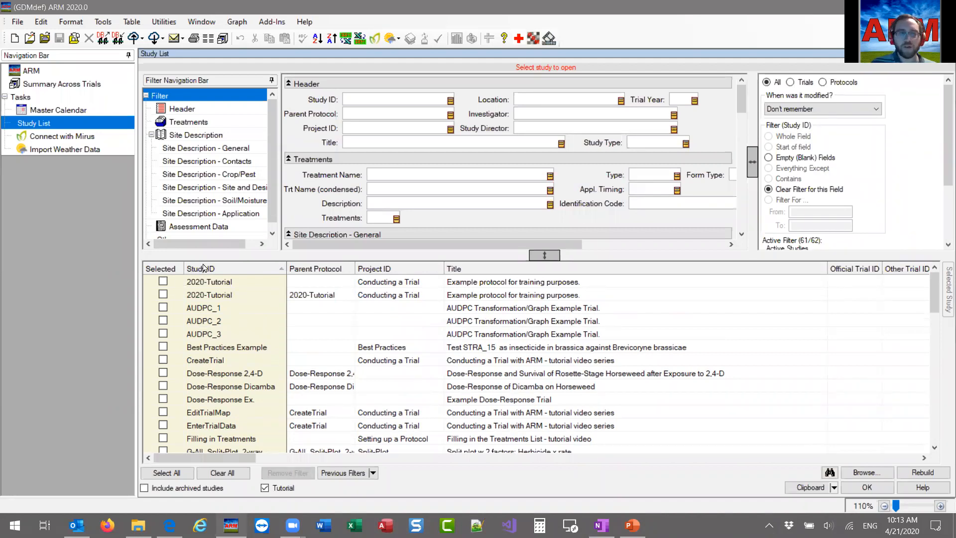
Sort the study grid by Investigator in ascending order and reverse it to descending order.
drag(231, 462, 255, 458)
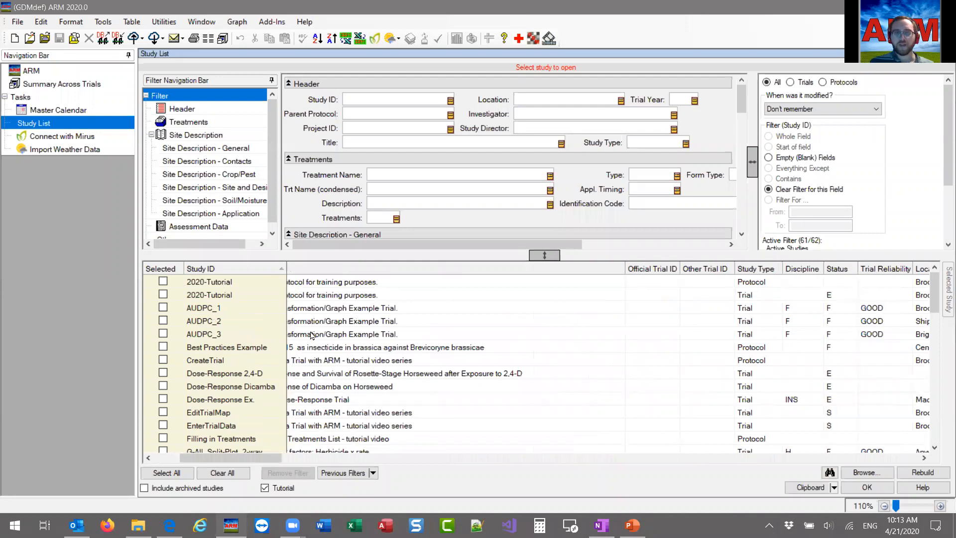
drag(248, 463, 306, 452)
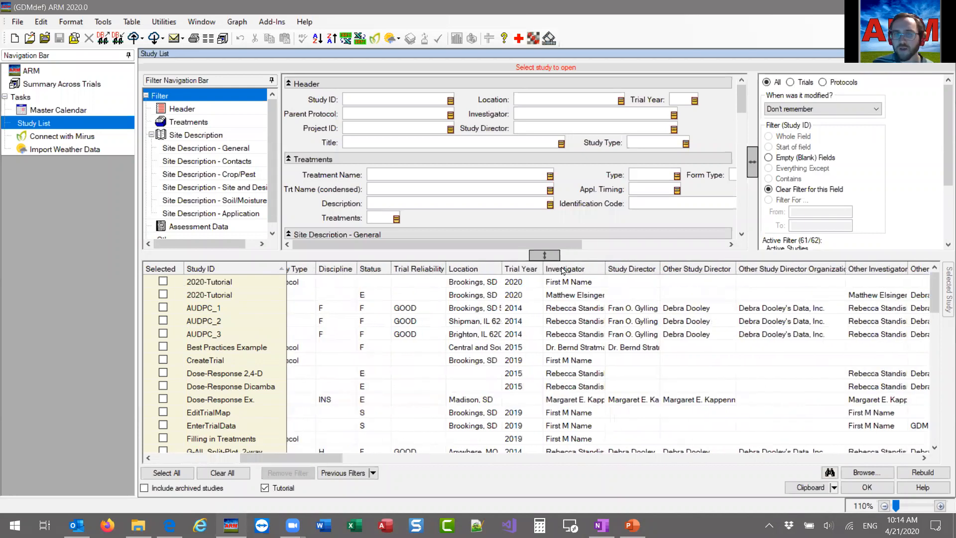
click(563, 269)
scroll(569, 420, up, 4)
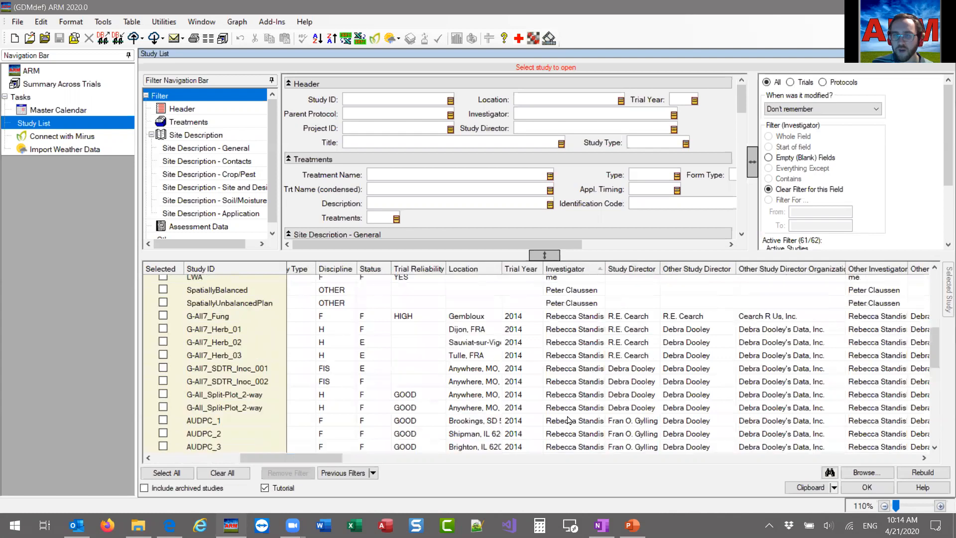
scroll(569, 421, up, 4)
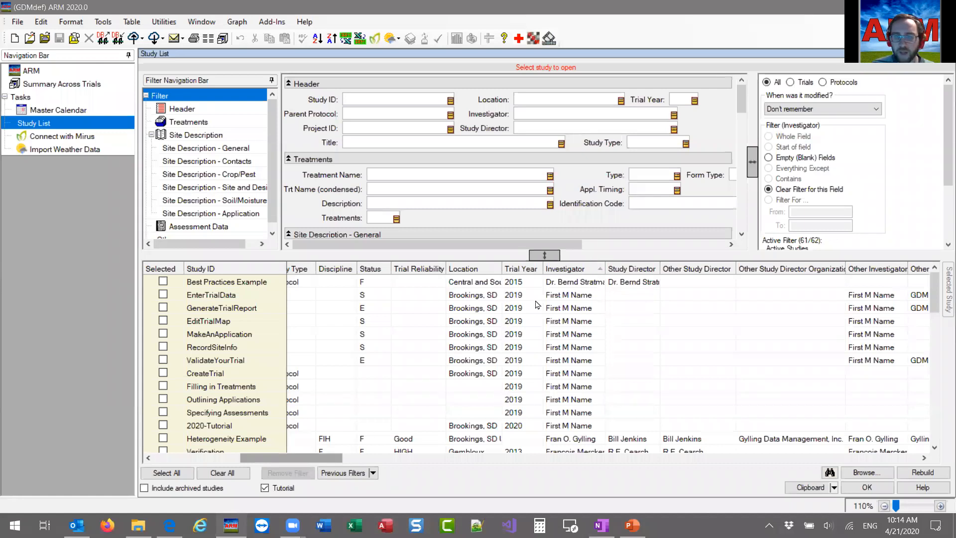
click(586, 271)
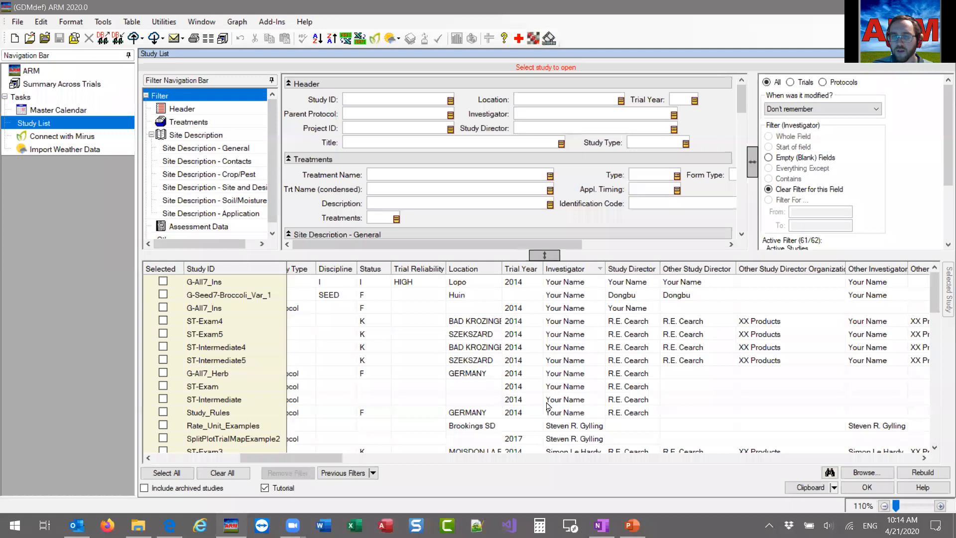
Sort the study grid by Last Opened in ascending order and browse the sorted studies.
drag(321, 458, 802, 453)
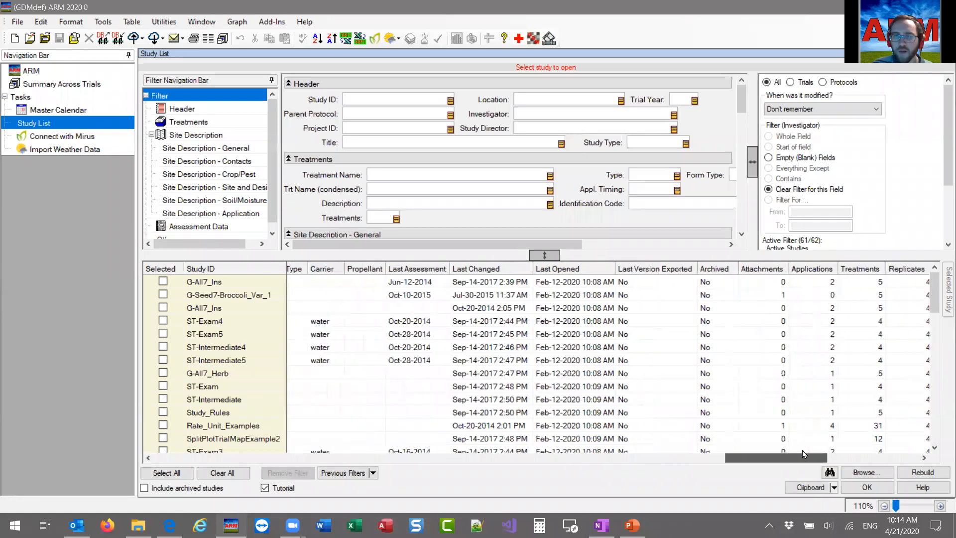
click(575, 273)
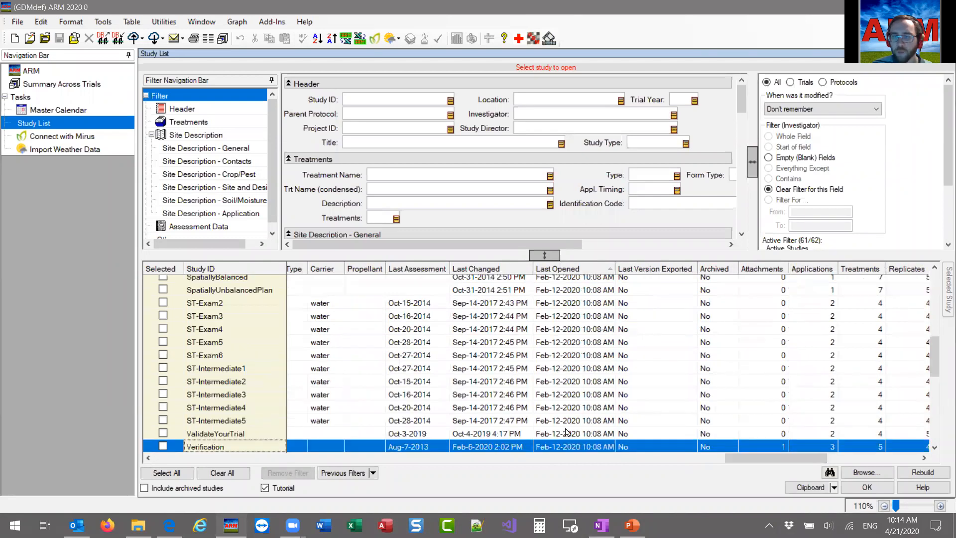
scroll(558, 432, up, 1)
scroll(567, 413, up, 15)
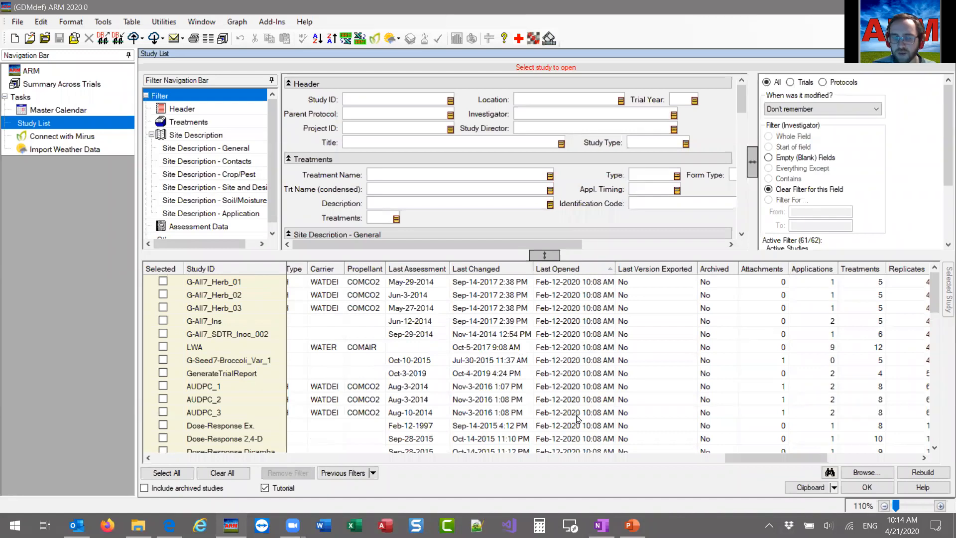
scroll(576, 419, down, 13)
scroll(597, 418, down, 10)
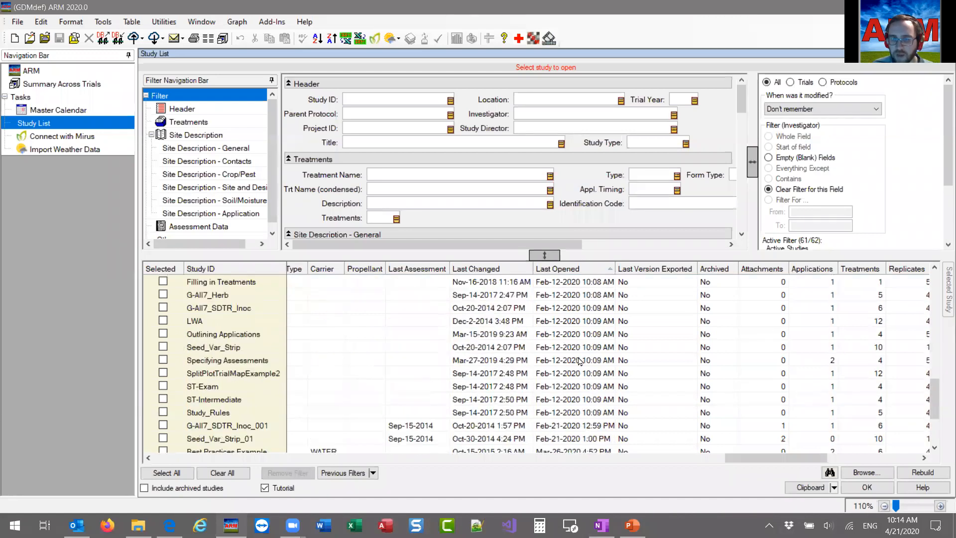
scroll(572, 438, up, 20)
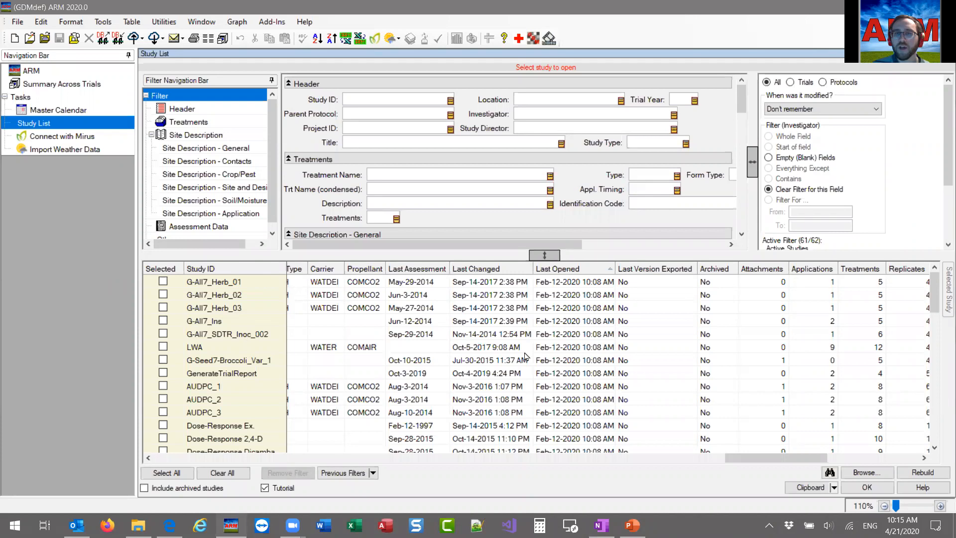
Sort the study grid by Last Changed in ascending order and reverse it to descending order.
click(485, 272)
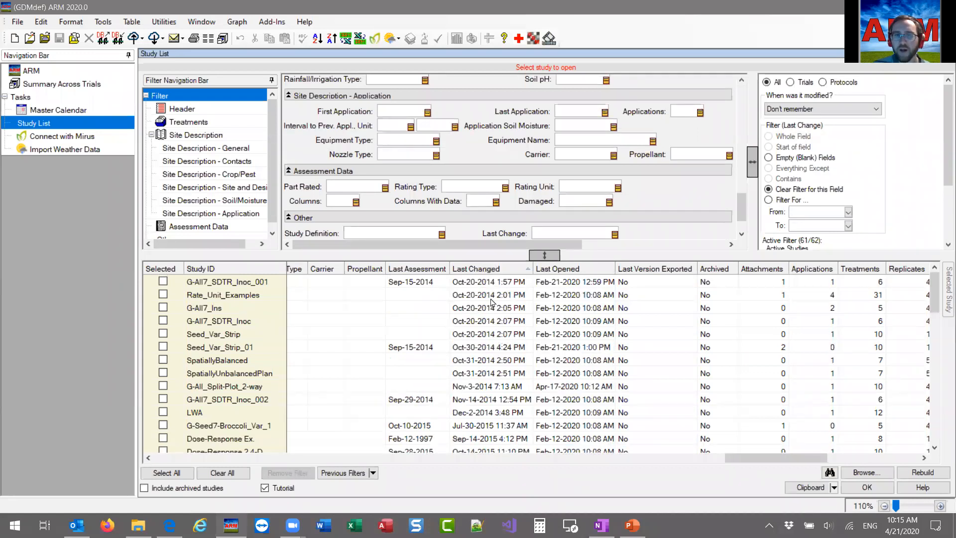
click(488, 271)
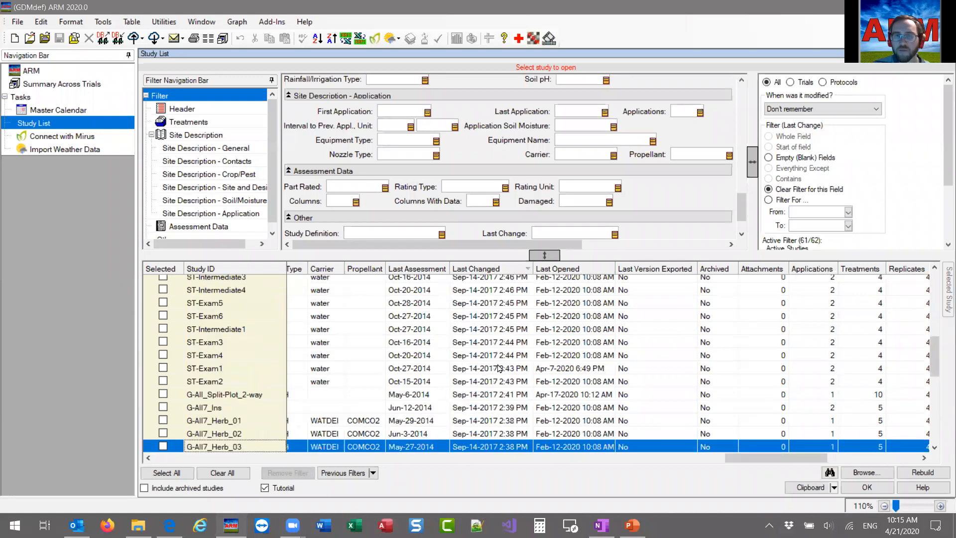
scroll(499, 368, up, 8)
click(482, 283)
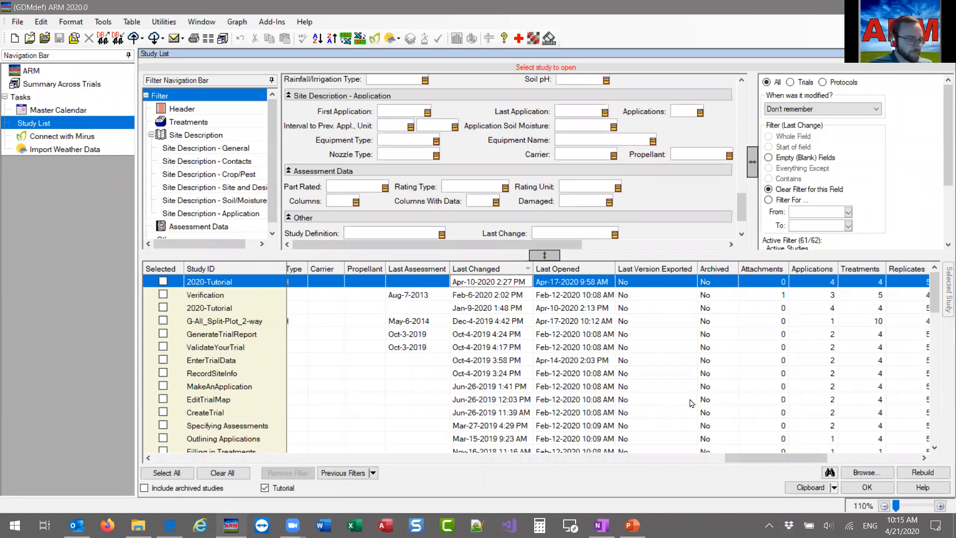
drag(780, 462, 178, 461)
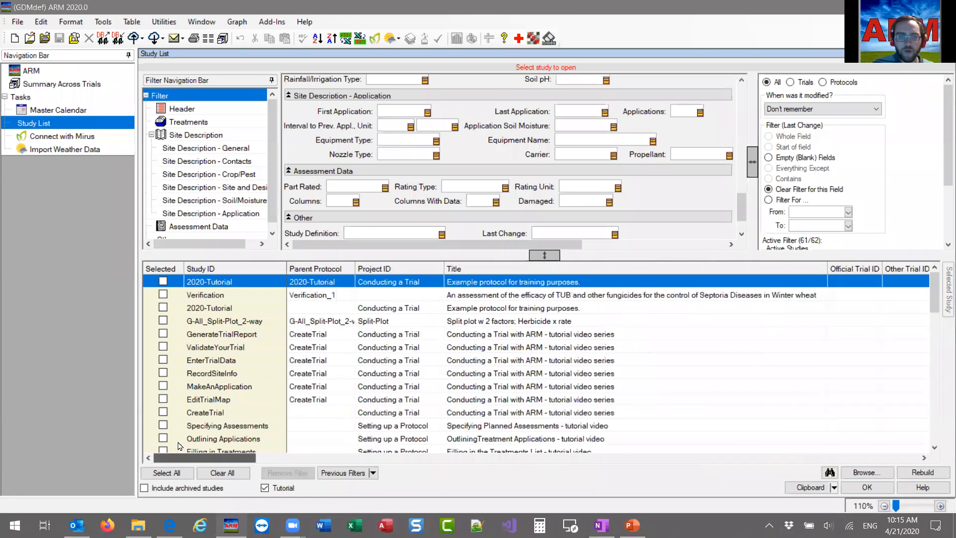
drag(741, 204, 737, 94)
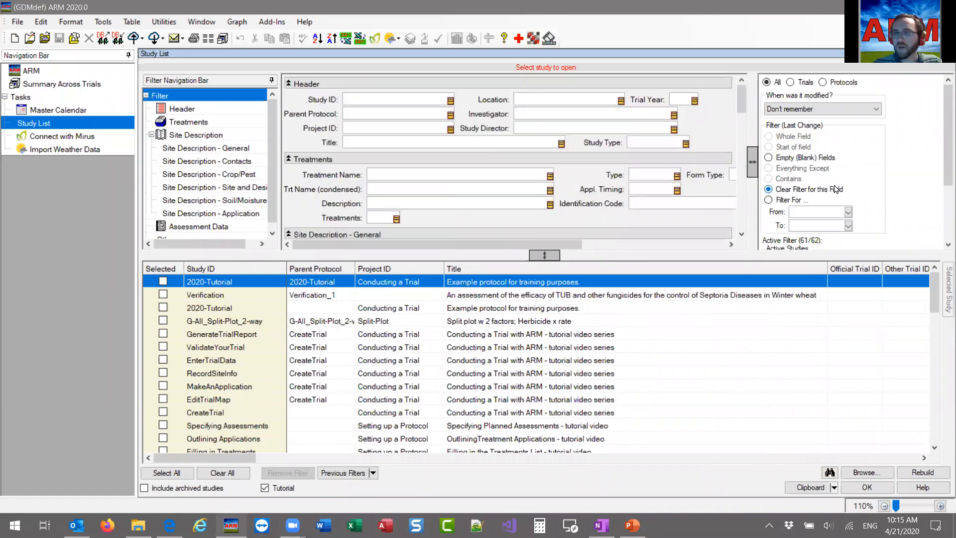
Archive the most recently changed 2020-Tutorial study, whose parent protocol is 2020-Tutorial.
scroll(846, 241, down, 1)
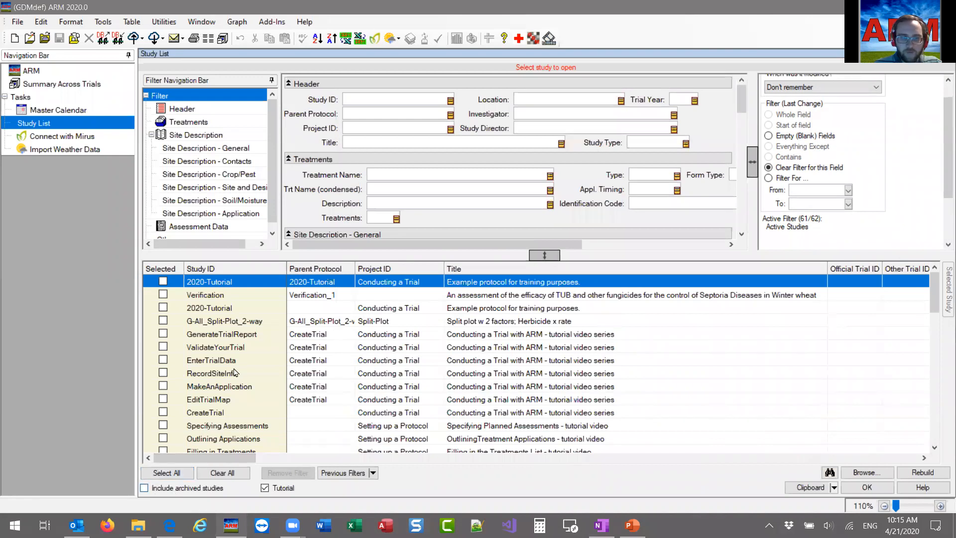
scroll(225, 398, down, 1)
scroll(223, 396, up, 1)
click(219, 282)
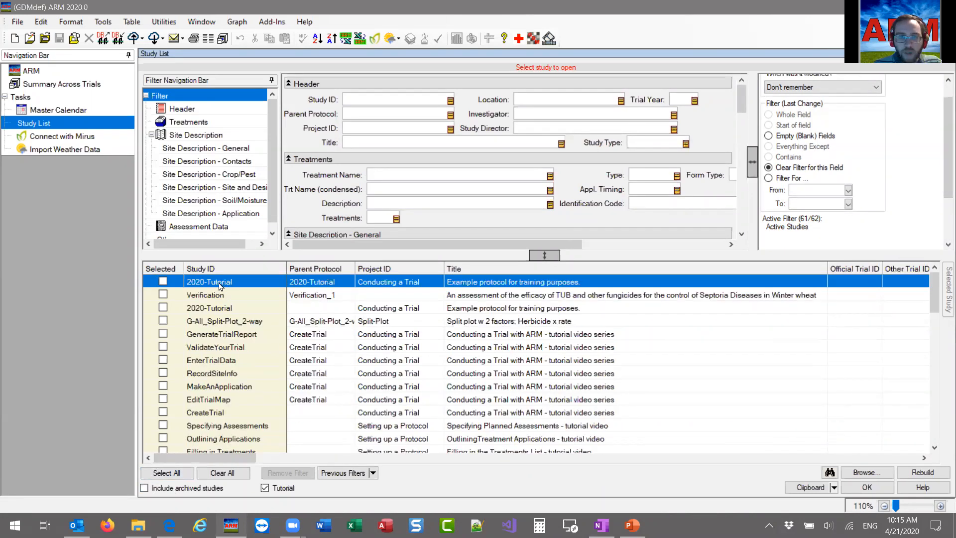
right_click(220, 285)
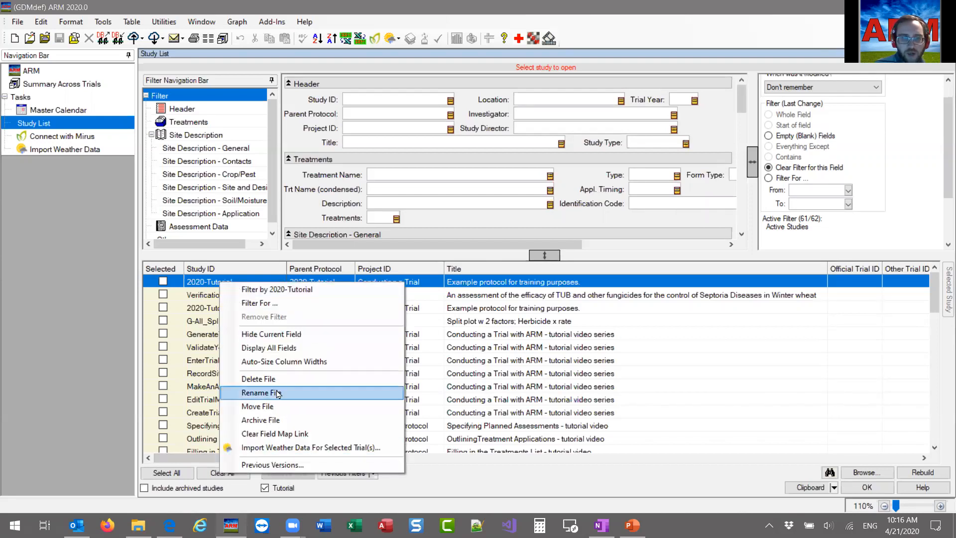
click(260, 420)
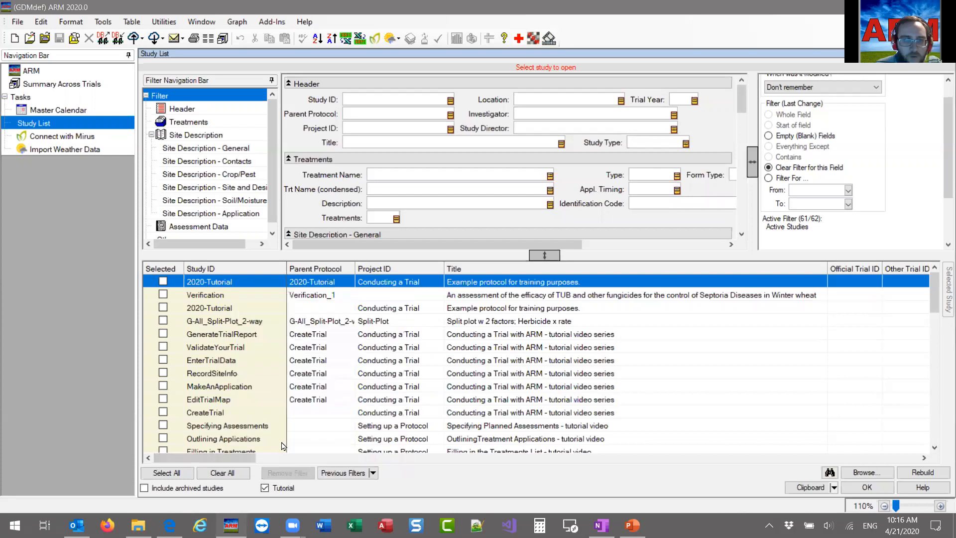
Include archived studies in the study grid to view them, and exclude them again.
click(260, 364)
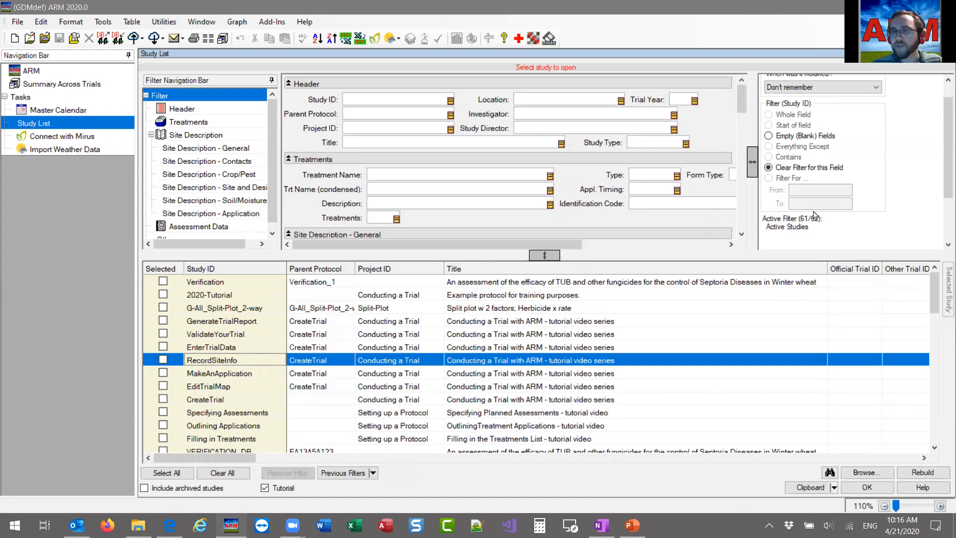
click(170, 488)
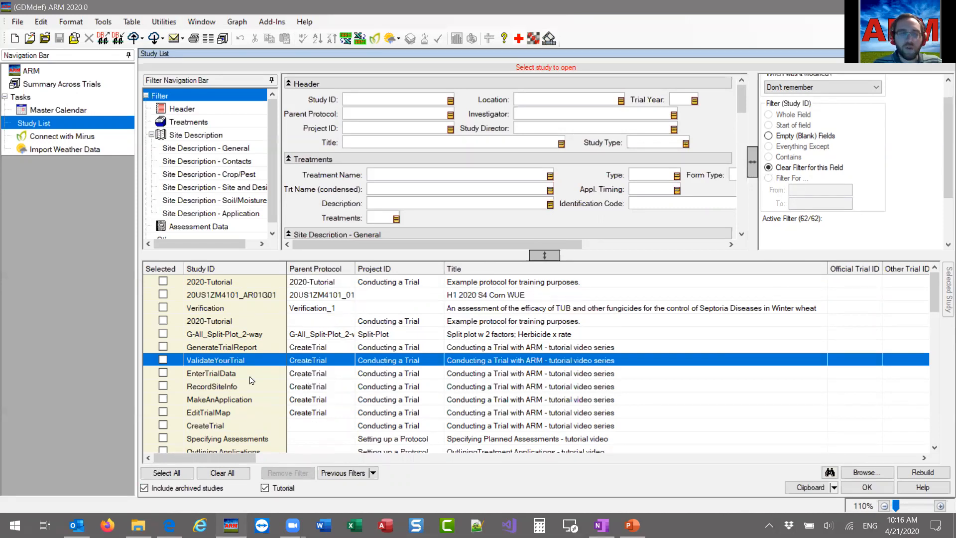
click(185, 489)
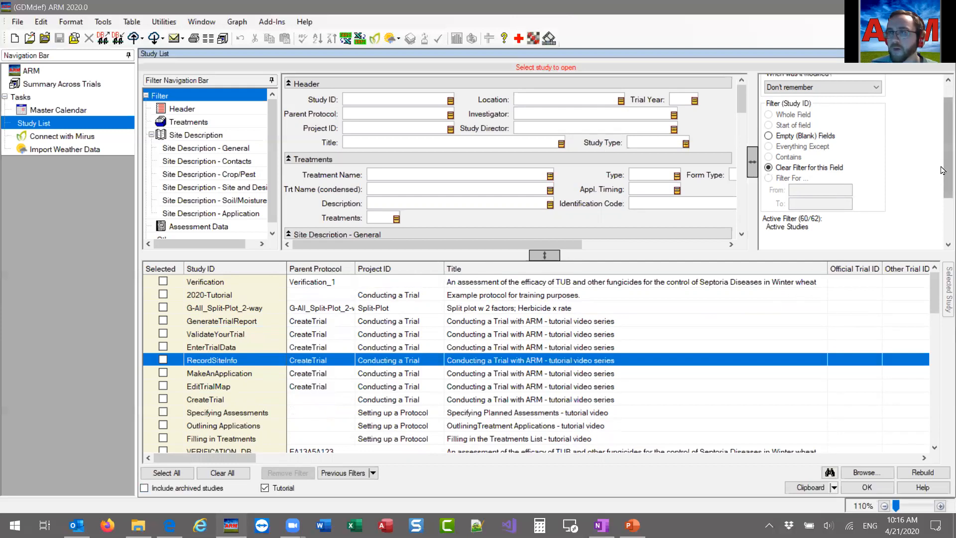
Filter the study list to studies with Trial Year 2019.
scroll(942, 170, up, 1)
click(396, 98)
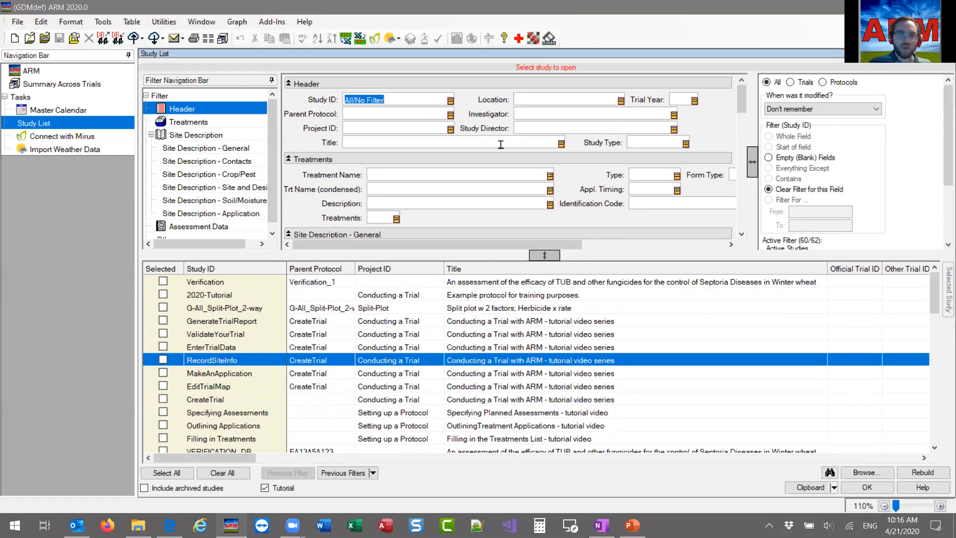
click(673, 99)
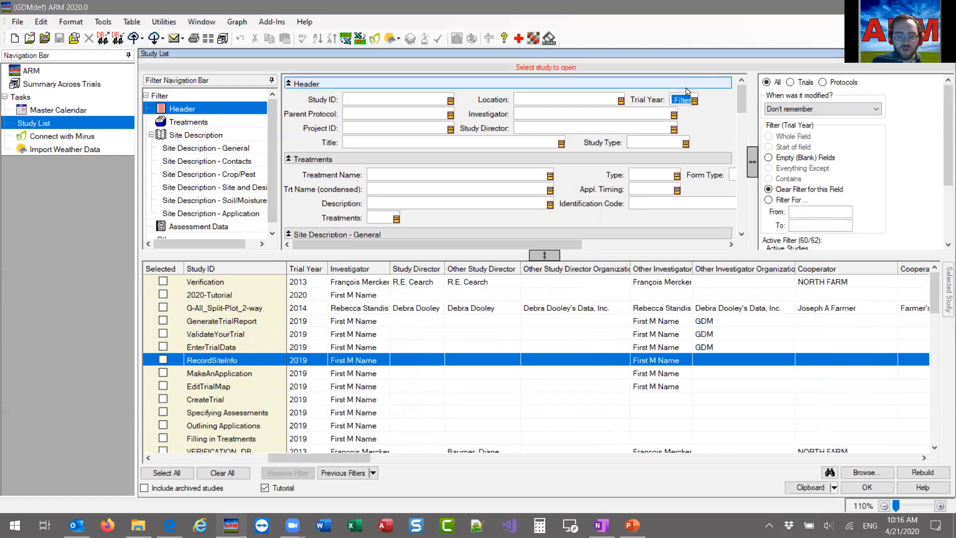
text(201)
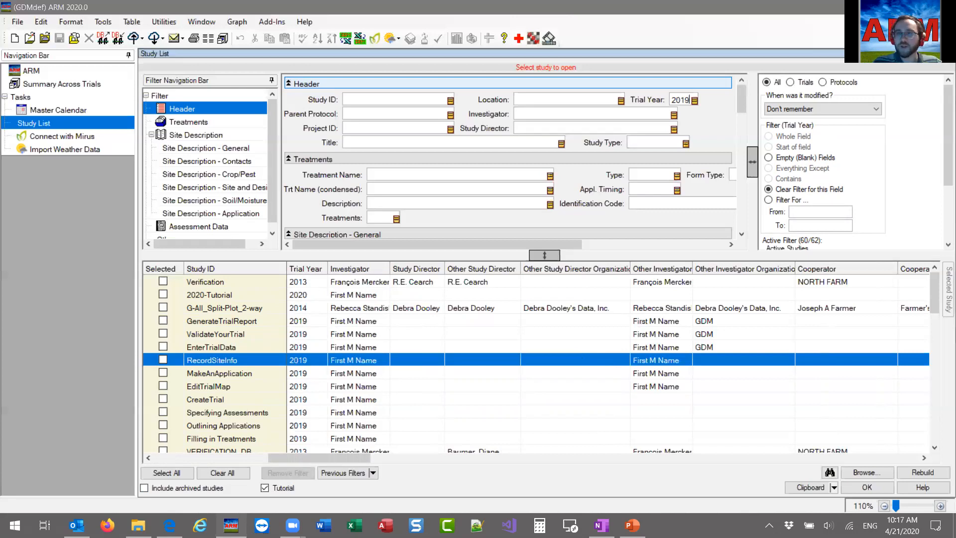
text(9)
key(Return)
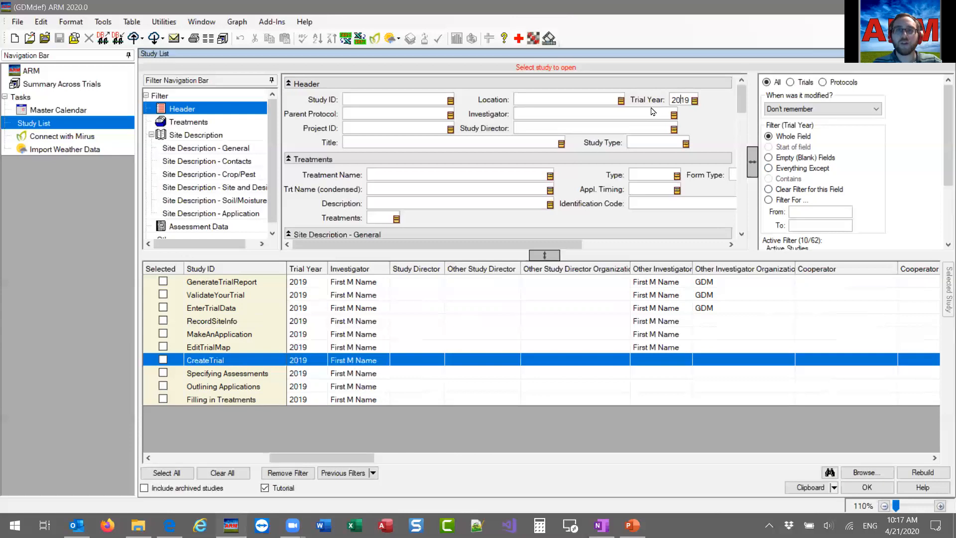
Switch the Trial Year filter to everything except 2019 and browse the matching studies.
click(798, 170)
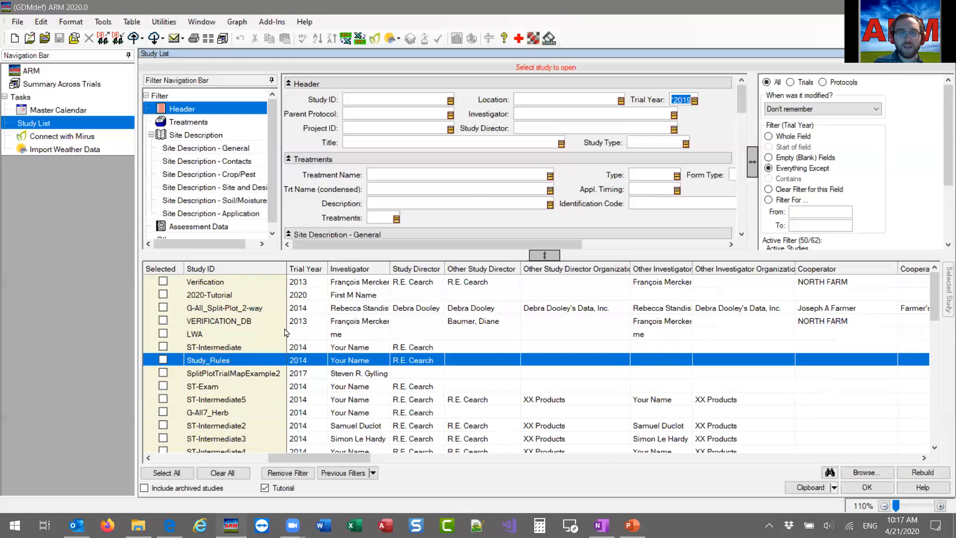
scroll(307, 306, down, 9)
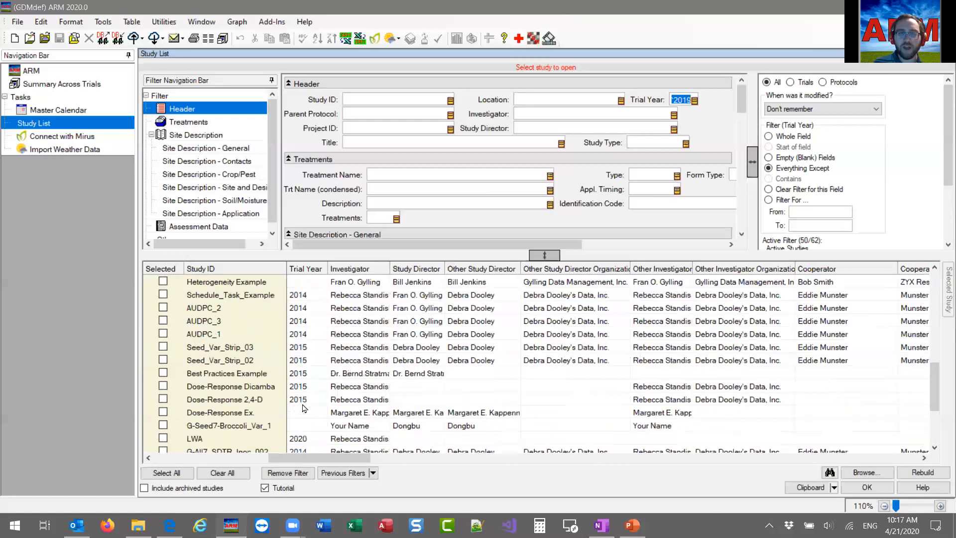
scroll(306, 376, up, 9)
scroll(311, 306, down, 7)
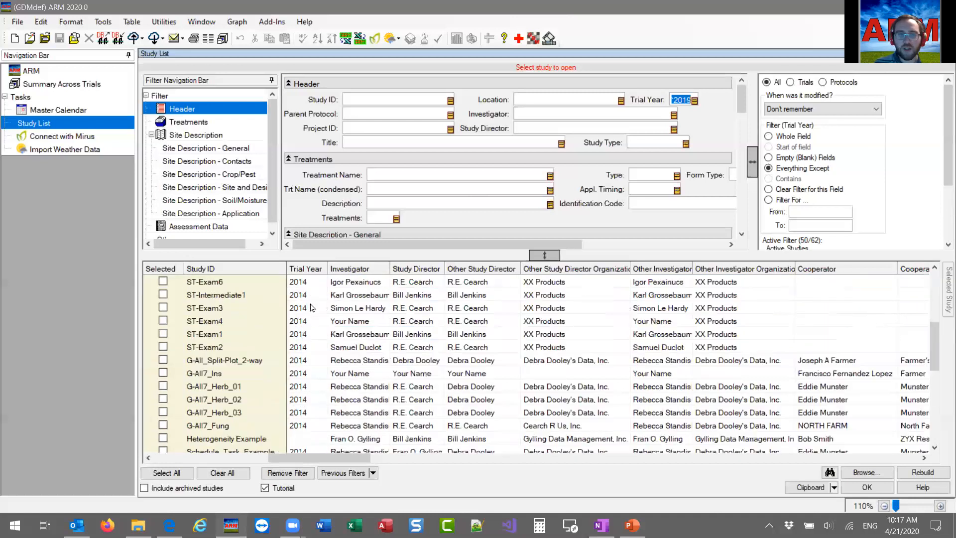
scroll(310, 323, down, 4)
scroll(301, 386, up, 5)
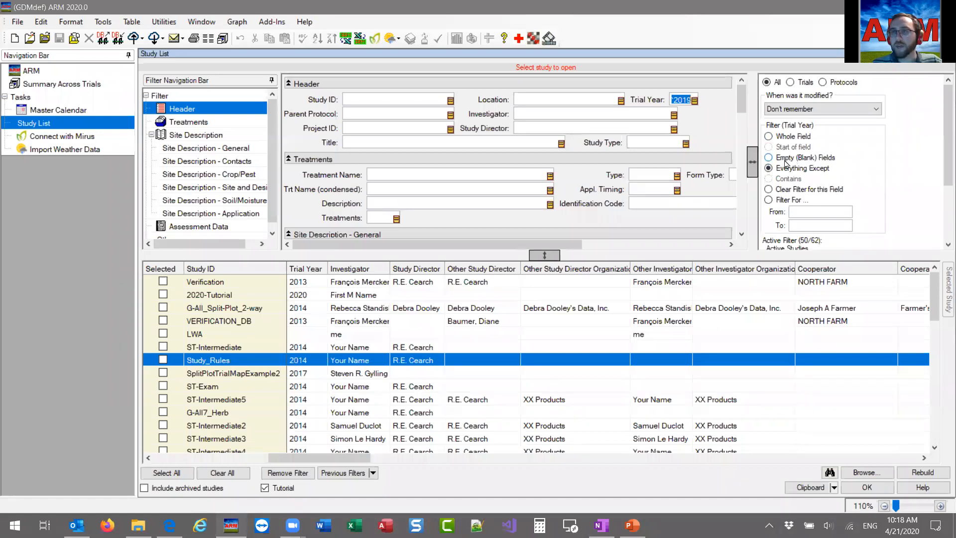
Filter the study list to studies with an empty Trial Year and open the LWA trial.
click(786, 159)
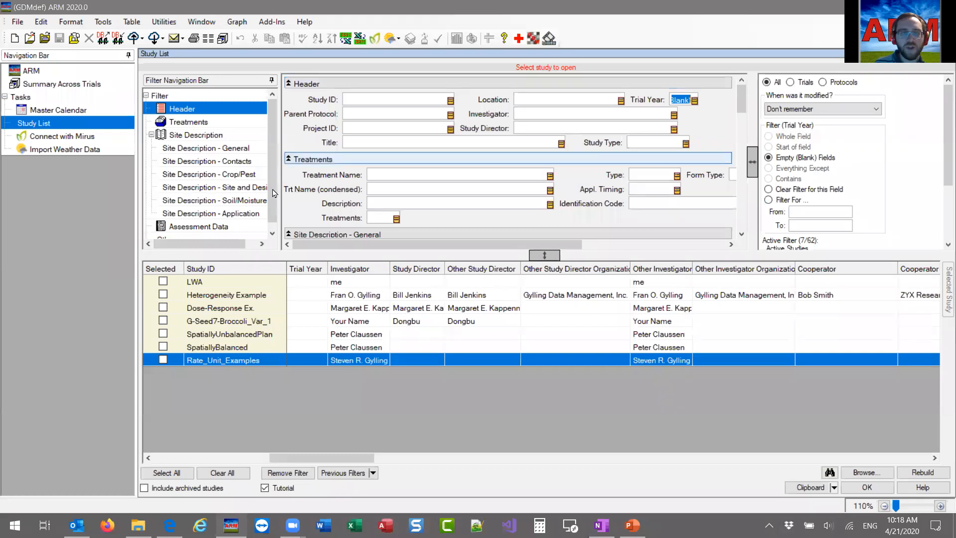
click(214, 284)
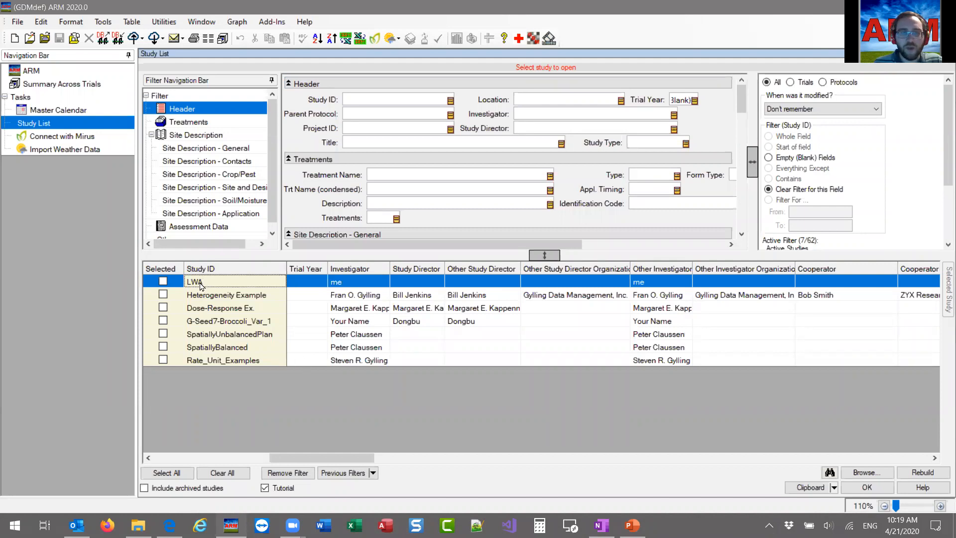
double_click(348, 283)
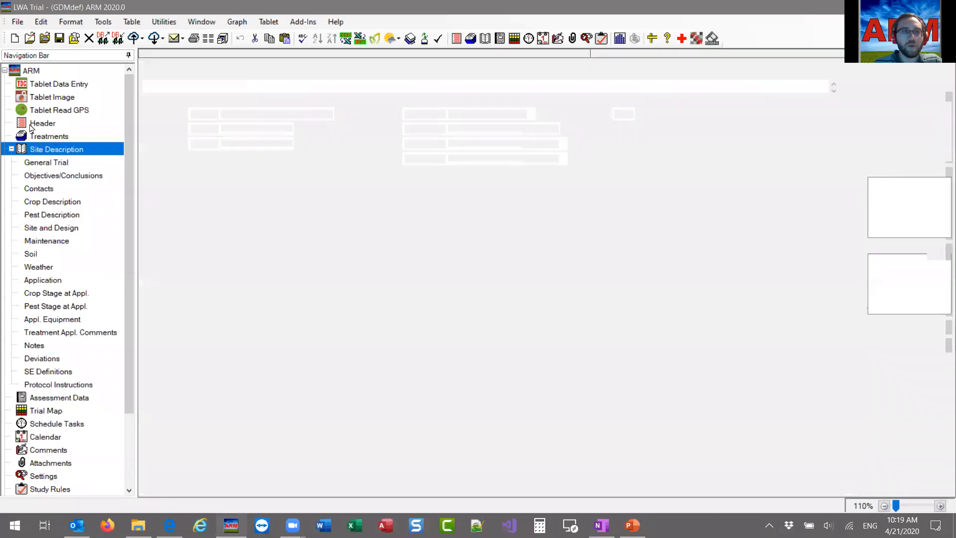
Set the Trial Year to 2020 in the LWA trial's header and save the trial.
click(64, 127)
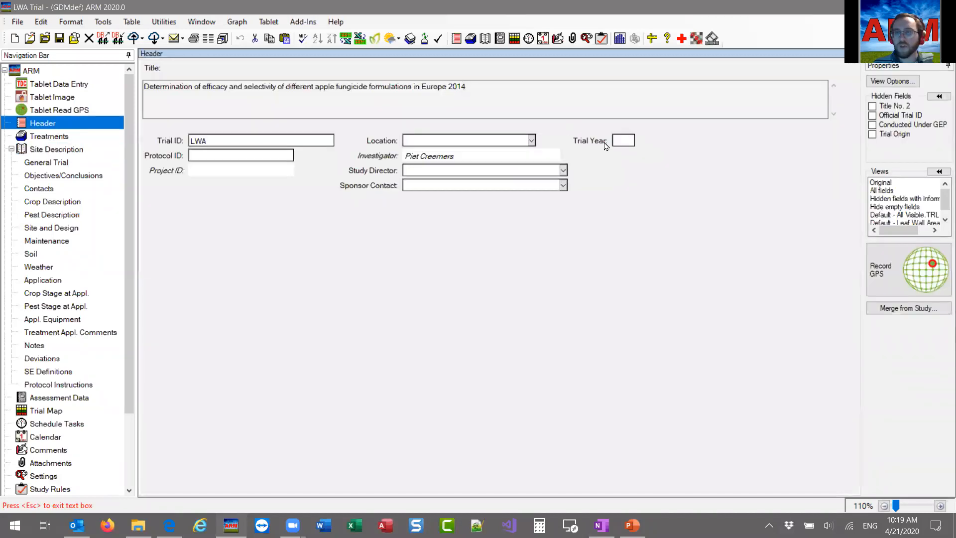
click(626, 140)
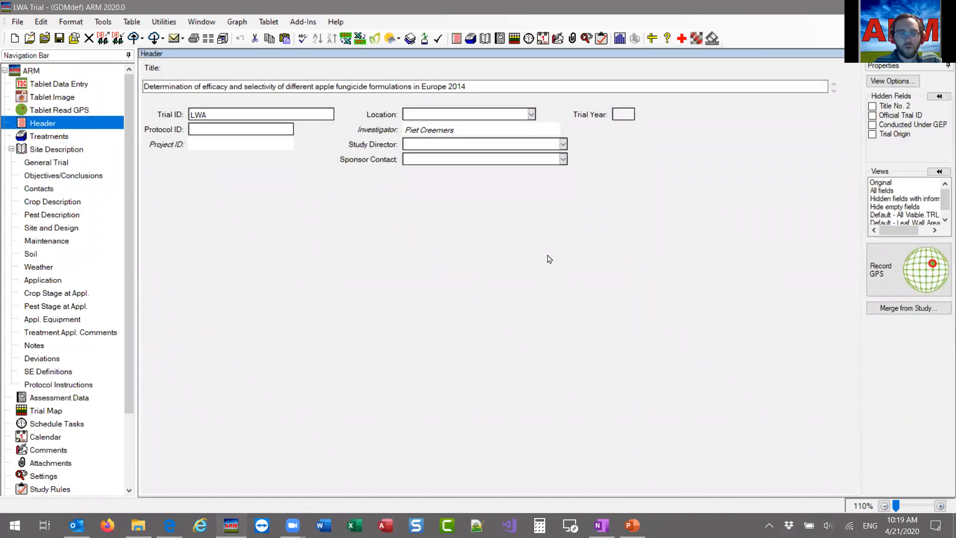
text(2020)
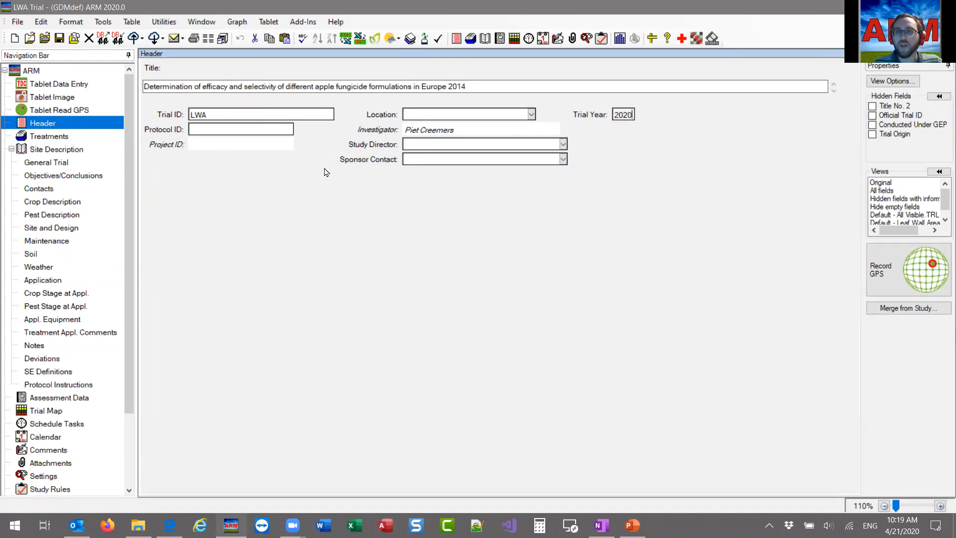
click(59, 38)
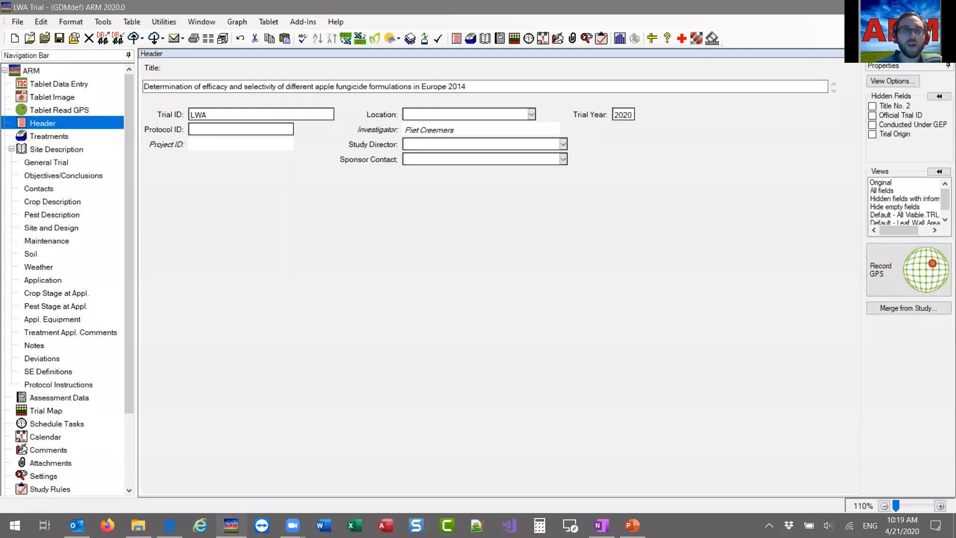
Close the LWA trial, dismiss the new-or-existing study dialog, and review the Study List's active filter summary.
click(86, 41)
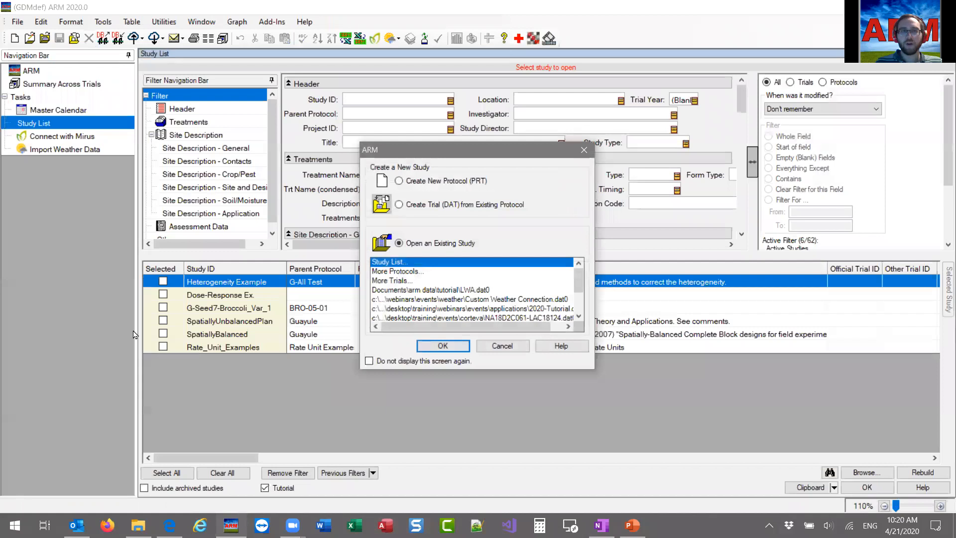
click(508, 352)
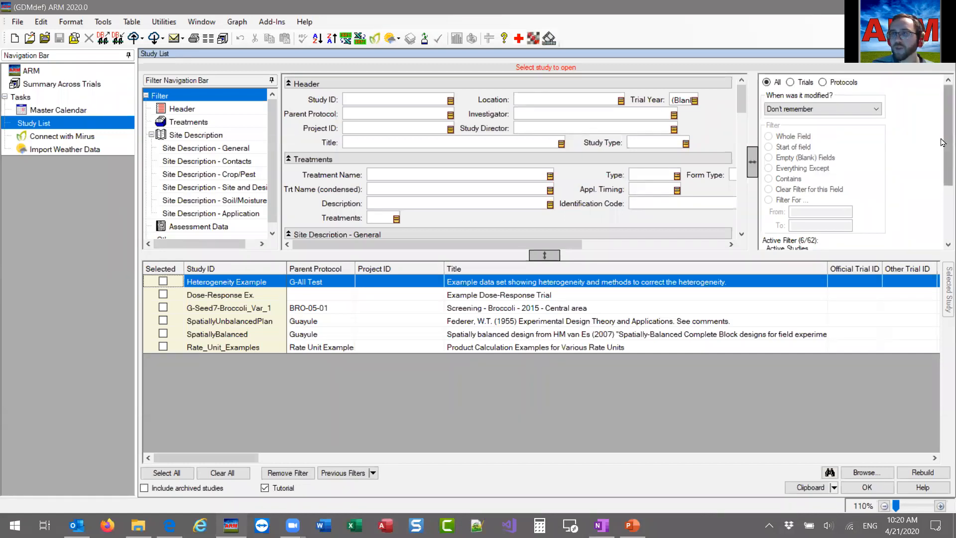
scroll(942, 144, down, 1)
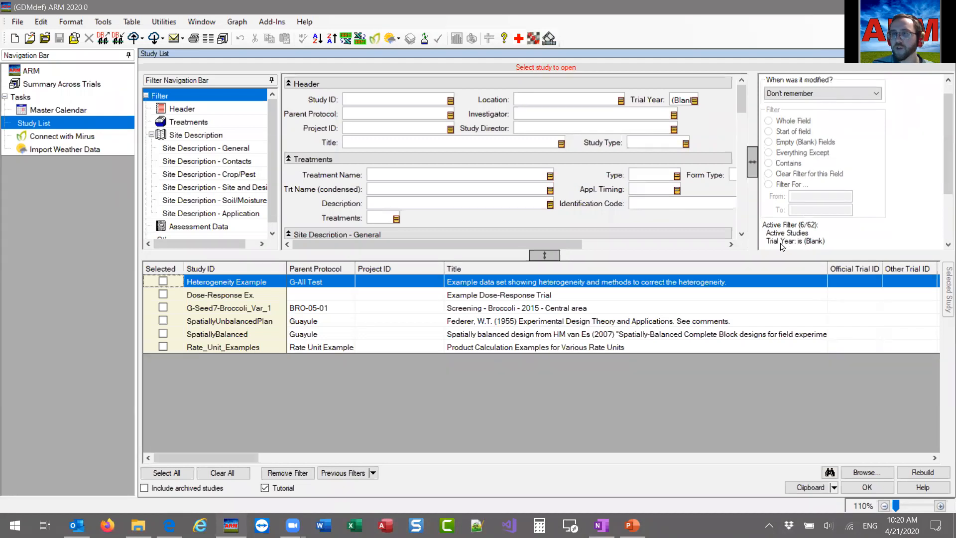
scroll(943, 184, down, 1)
scroll(774, 231, down, 1)
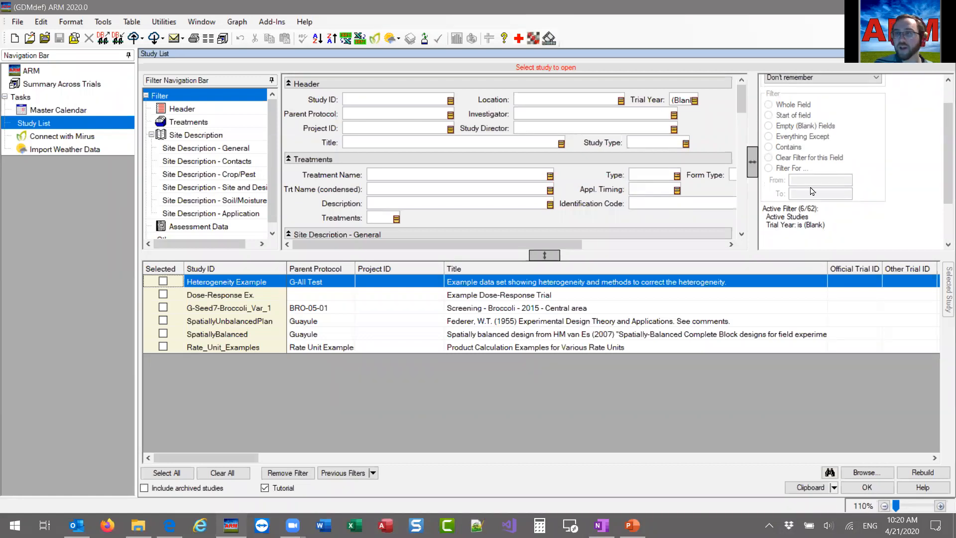
scroll(943, 184, up, 2)
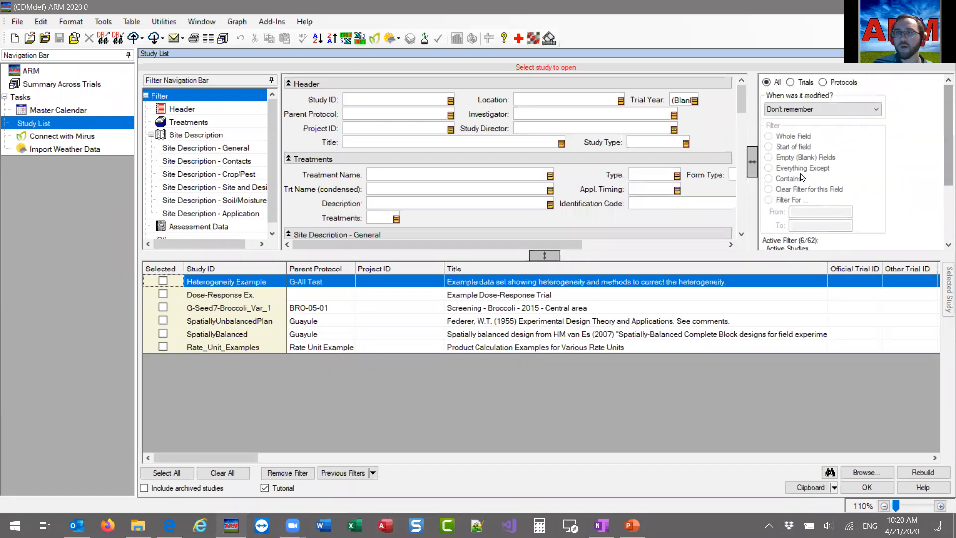
Remove the blank Trial Year filter from the study list.
click(681, 99)
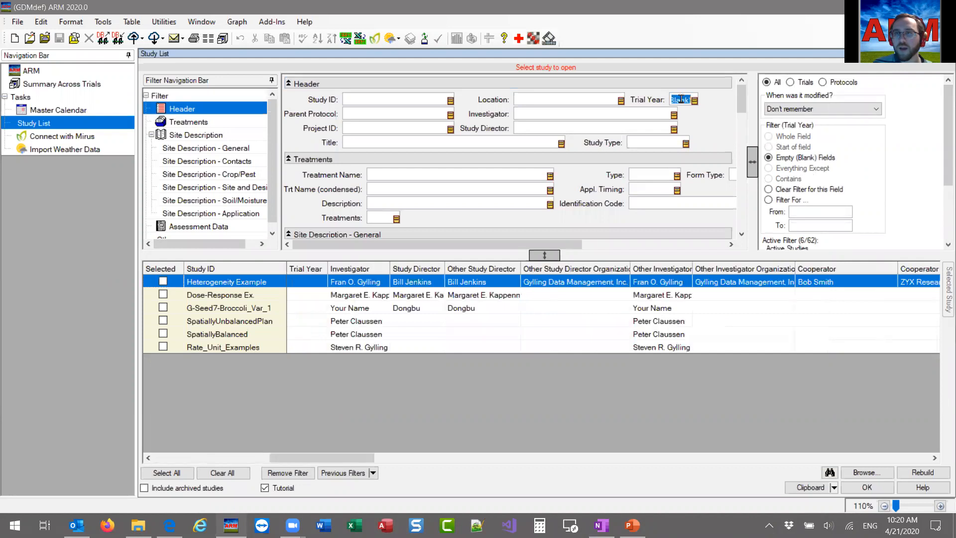
right_click(682, 102)
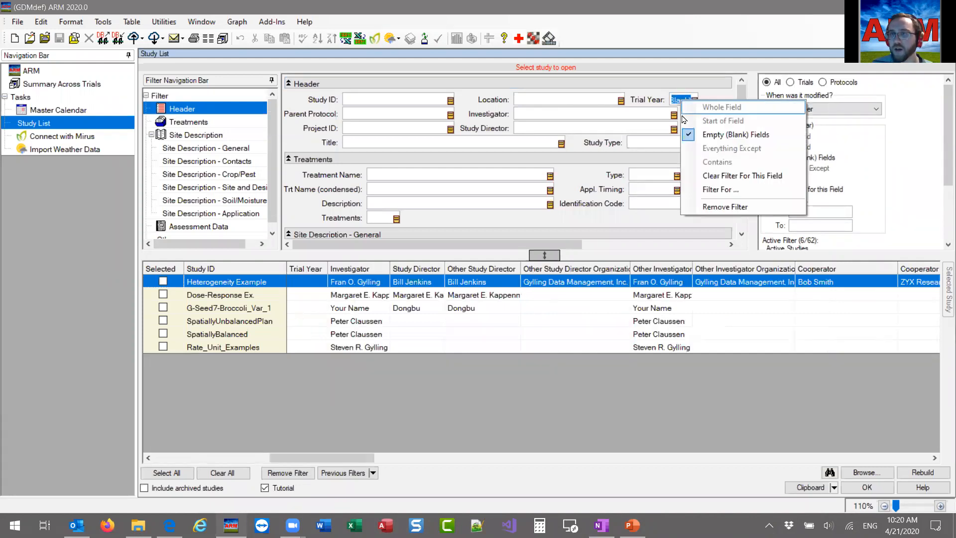
click(732, 208)
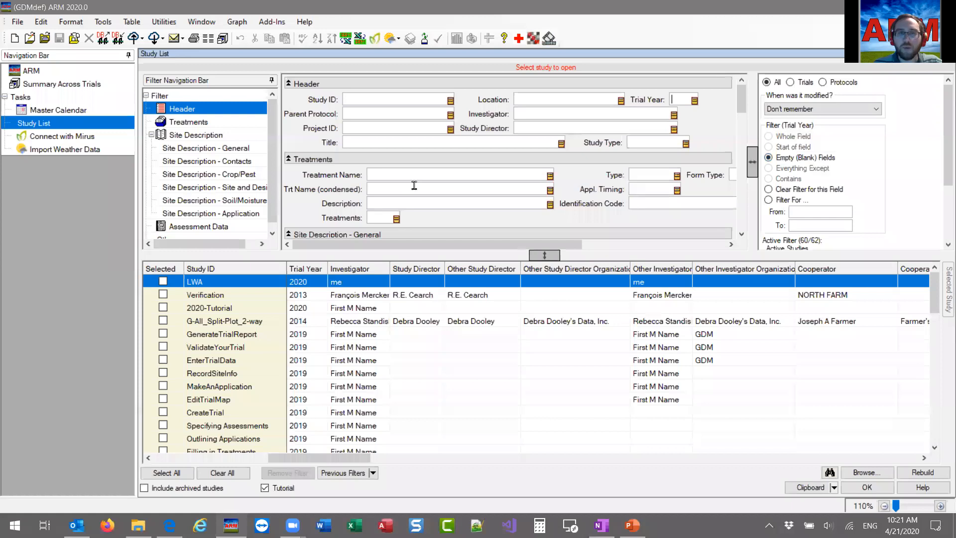
Filter the study list to studies with an empty Trial Address and look through the listed studies.
scroll(428, 200, down, 3)
scroll(341, 188, down, 3)
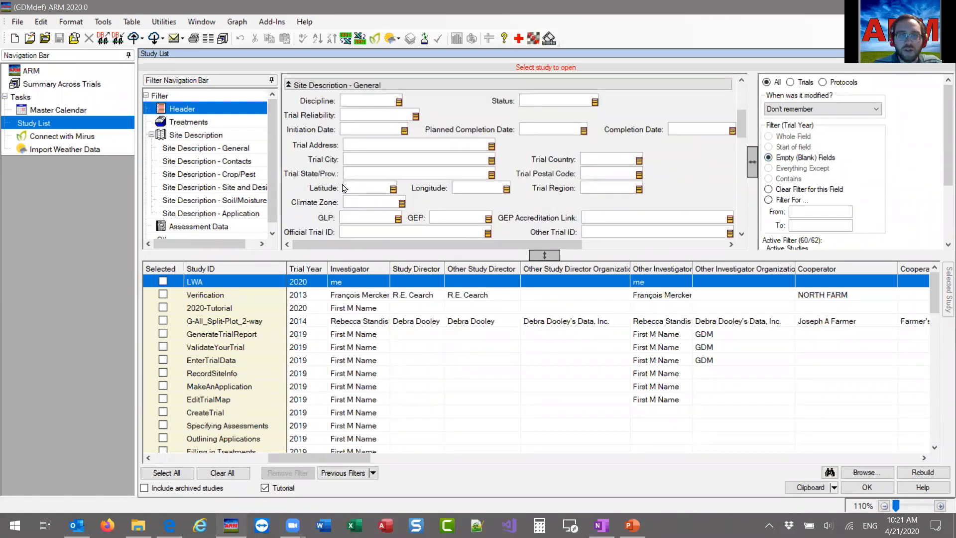
click(373, 145)
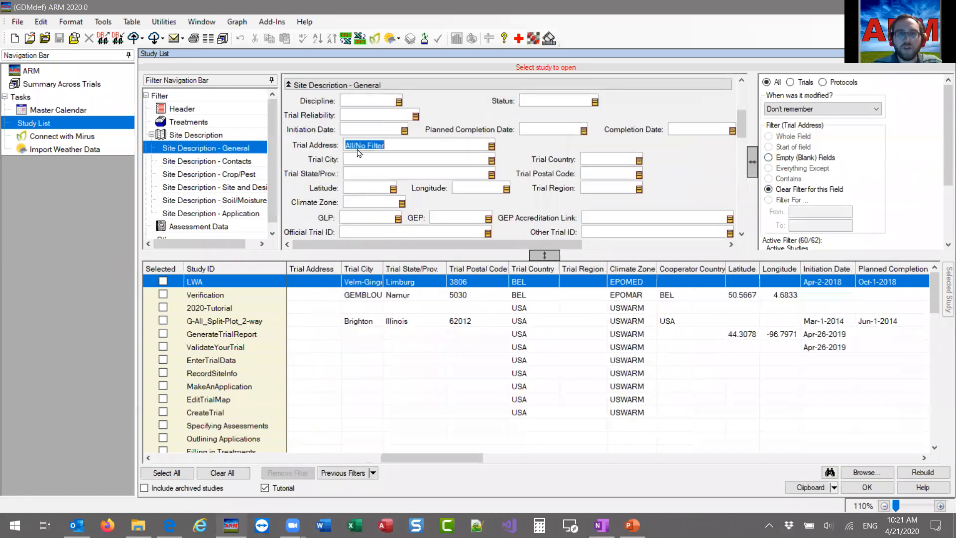
click(784, 157)
scroll(319, 378, down, 15)
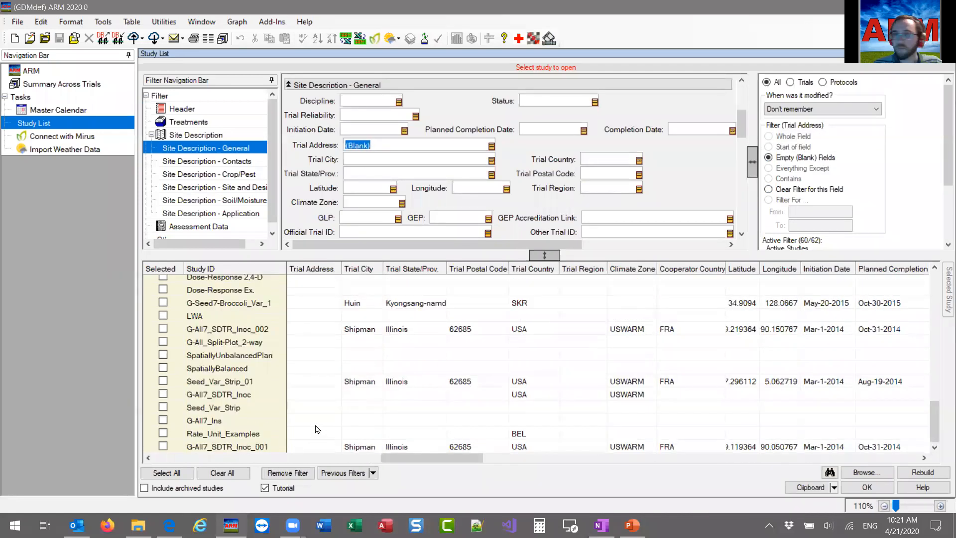
scroll(317, 429, up, 15)
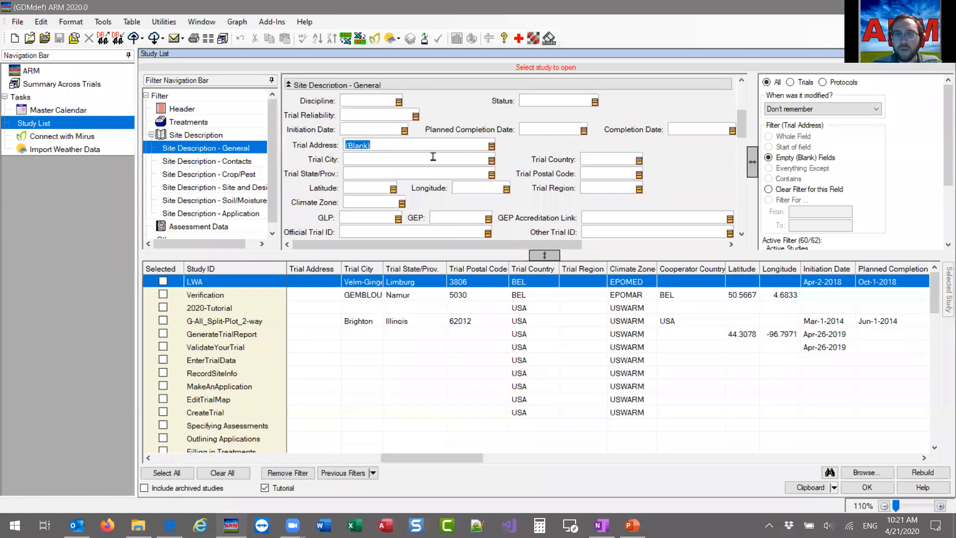
Narrow the study list further to studies with an empty Trial Country.
click(608, 159)
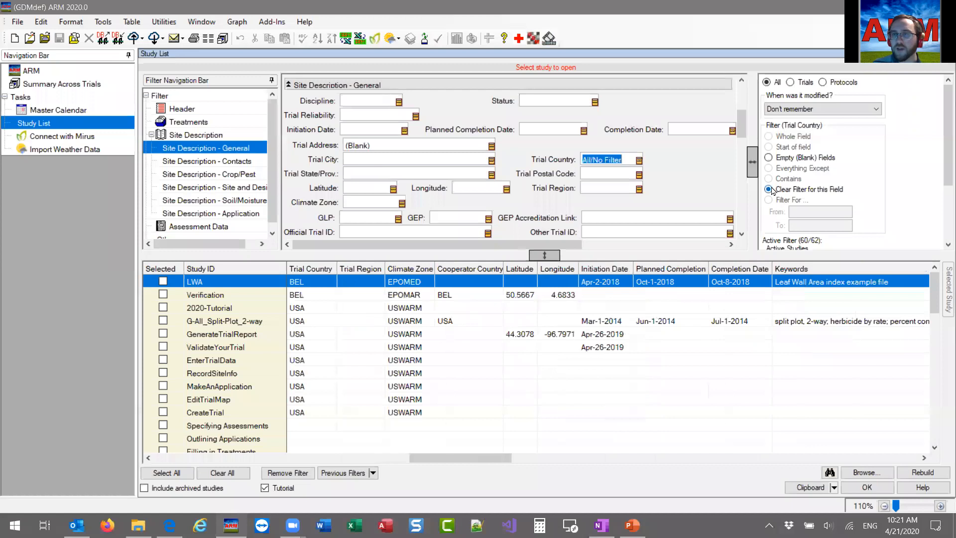
click(789, 159)
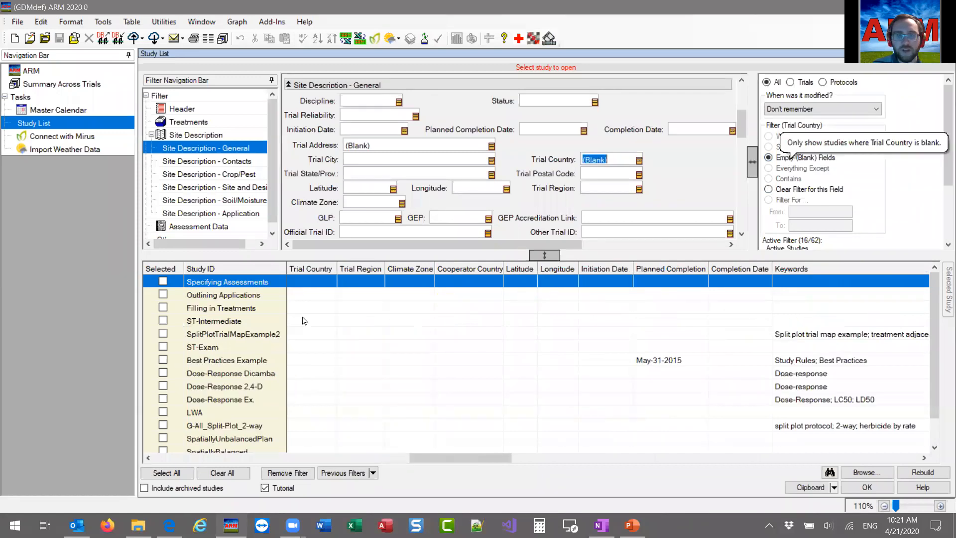
Review the active filter summary and remove the blank Trial Address and Trial Country filters.
scroll(323, 318, down, 1)
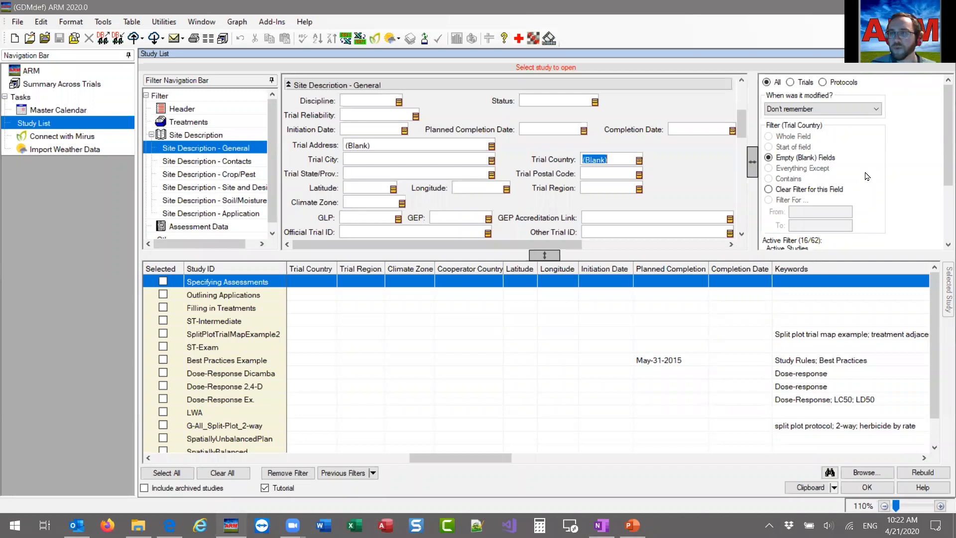
scroll(869, 174, down, 3)
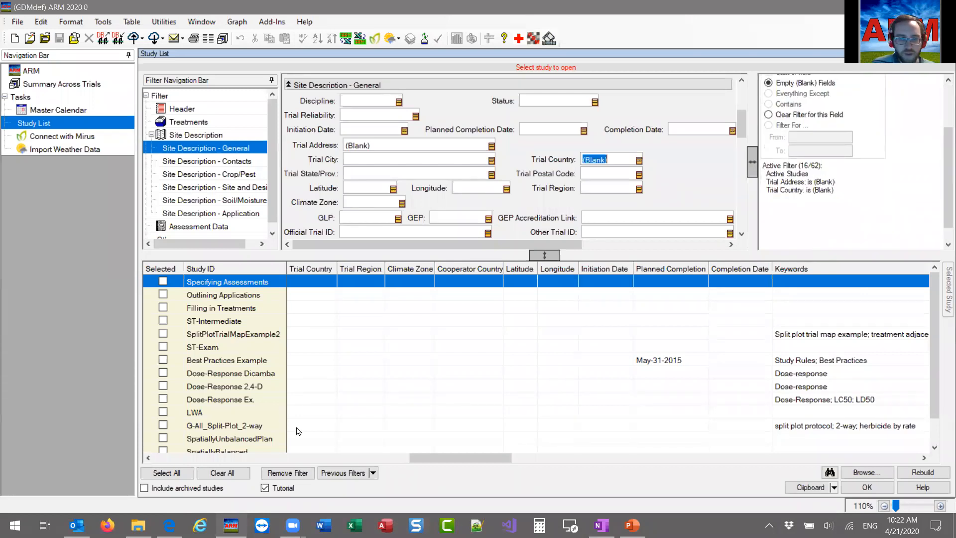
click(294, 476)
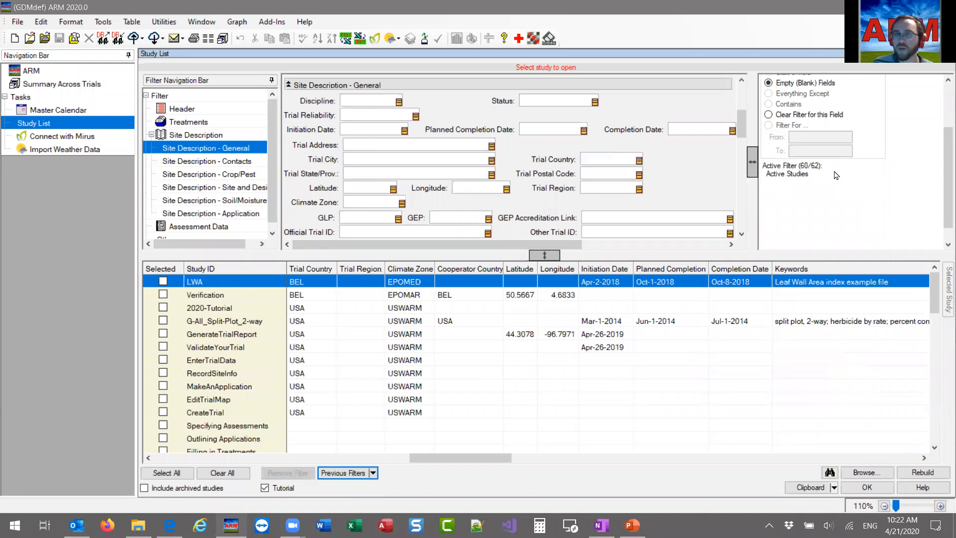
Examine the available filter fields in the Header, Treatments and Site Description sections of the study list.
drag(741, 119, 744, 83)
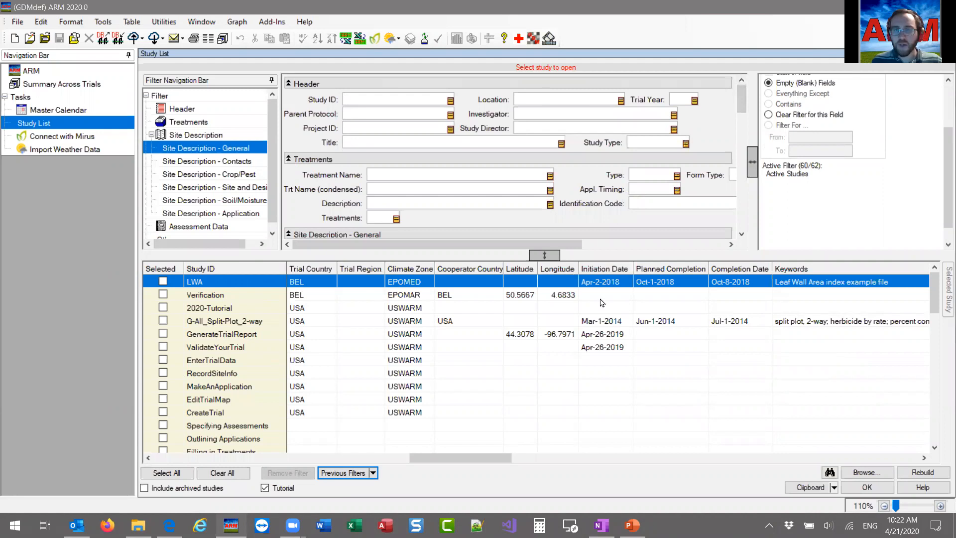
drag(497, 459, 239, 465)
scroll(406, 145, down, 3)
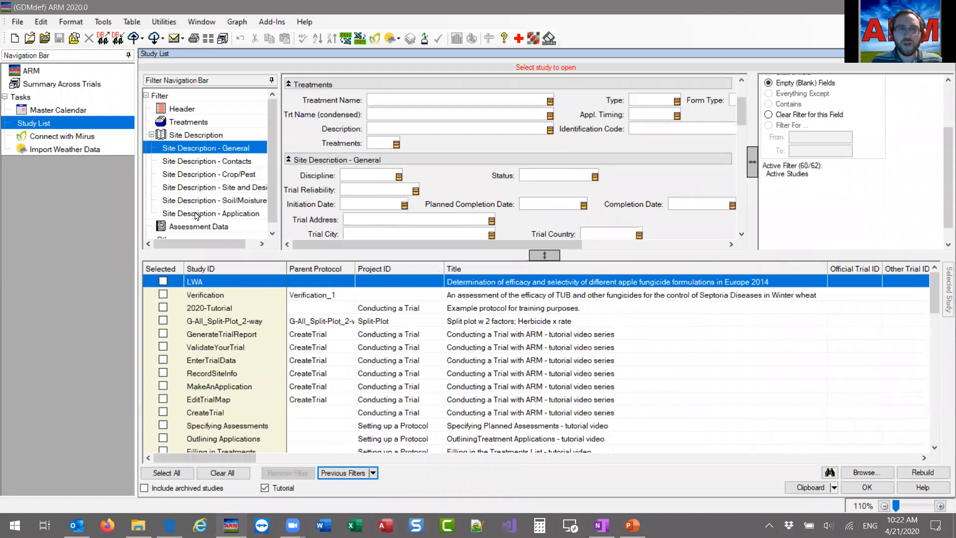
scroll(196, 228, down, 1)
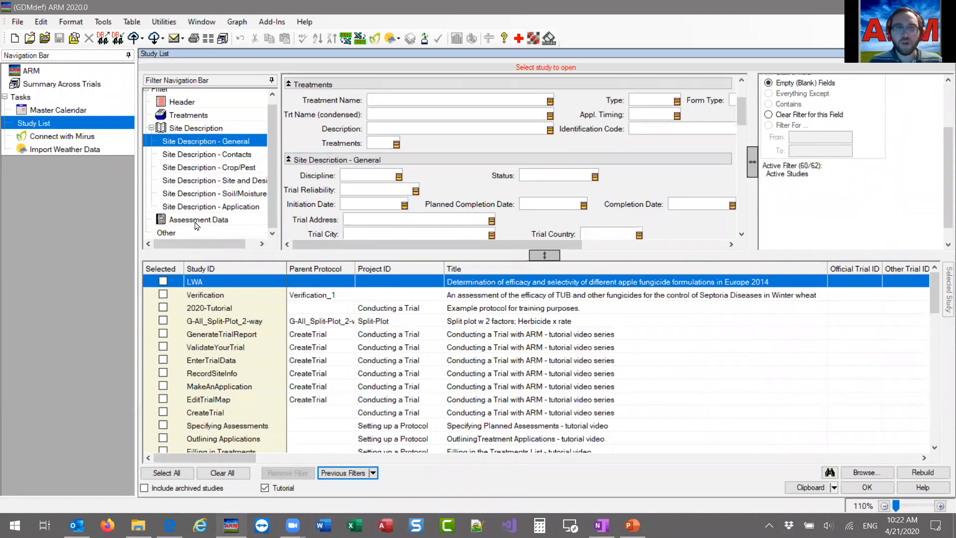
scroll(543, 197, down, 5)
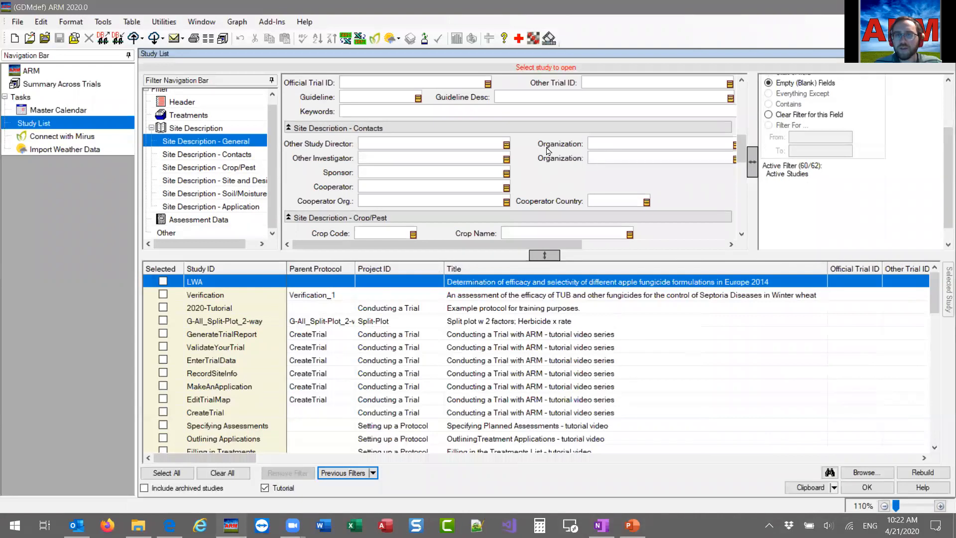
scroll(544, 185, down, 2)
scroll(753, 152, up, 2)
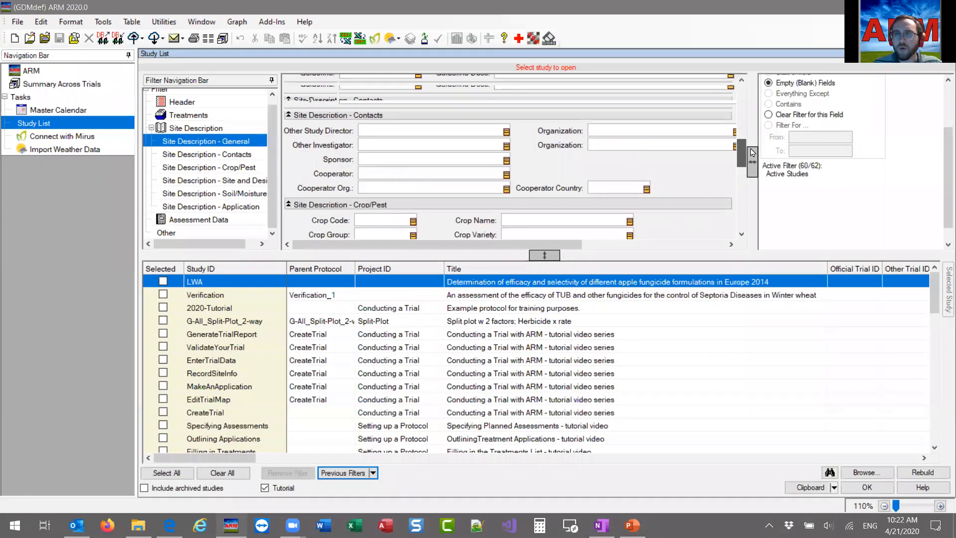
scroll(520, 96, up, 2)
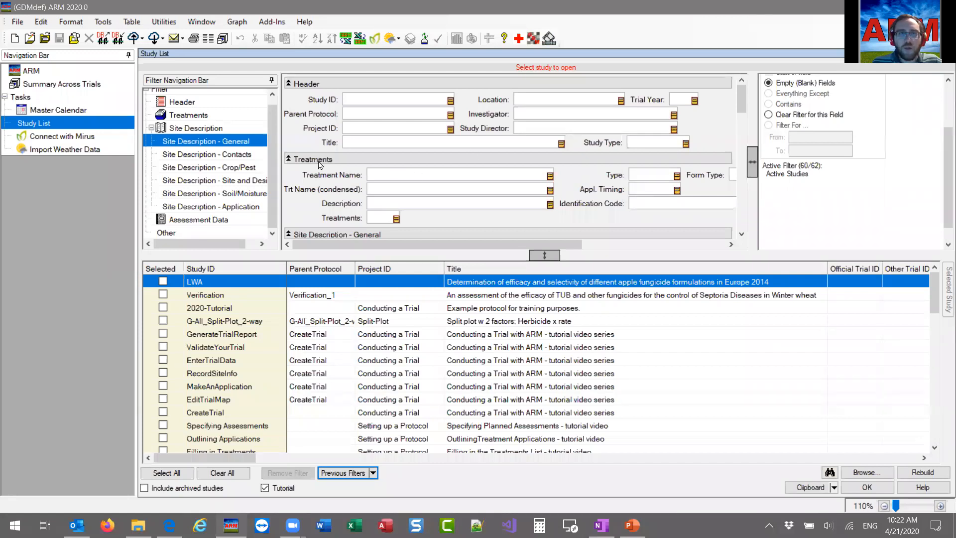
Filter the study list to include the treatment names Super Stomp and Sure Kill, and look through the listed studies.
click(420, 174)
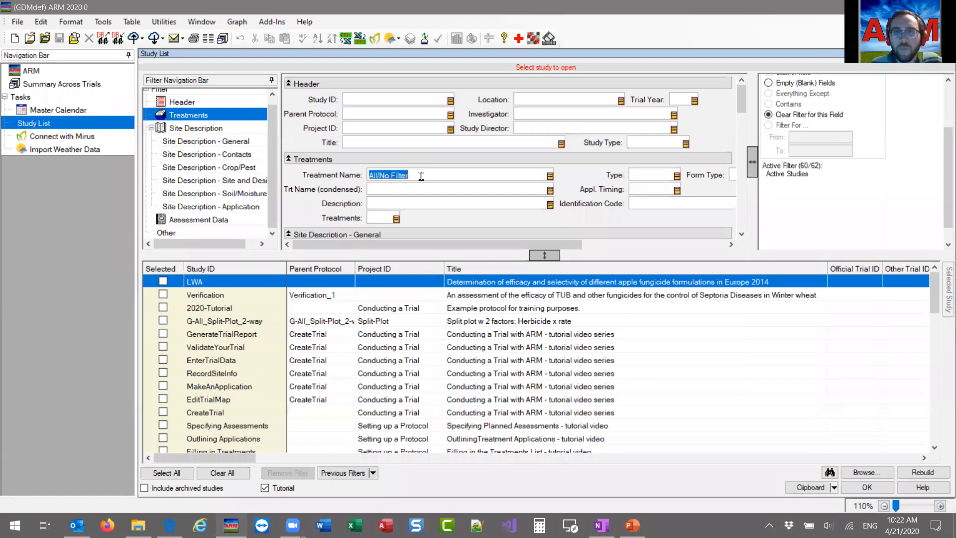
click(550, 177)
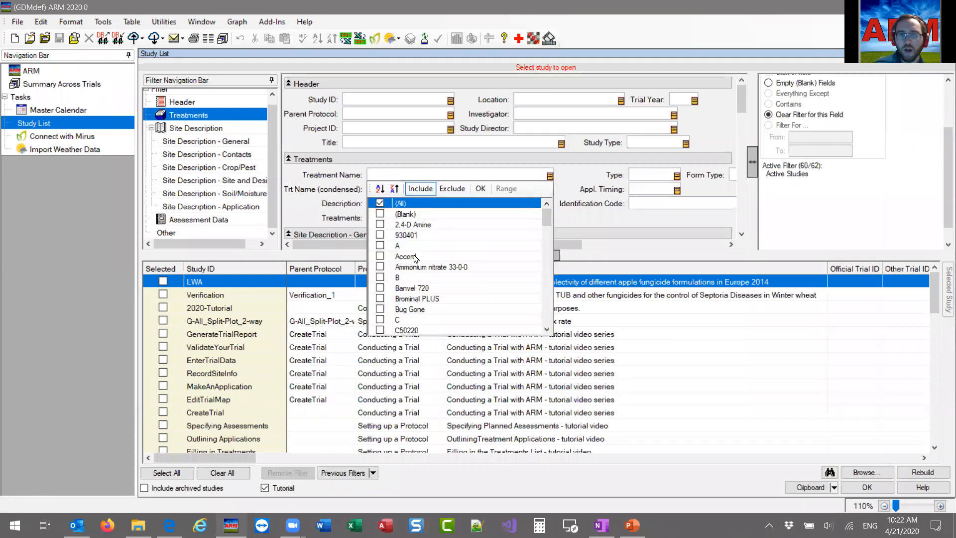
scroll(417, 241, down, 7)
scroll(404, 256, down, 8)
scroll(431, 300, down, 5)
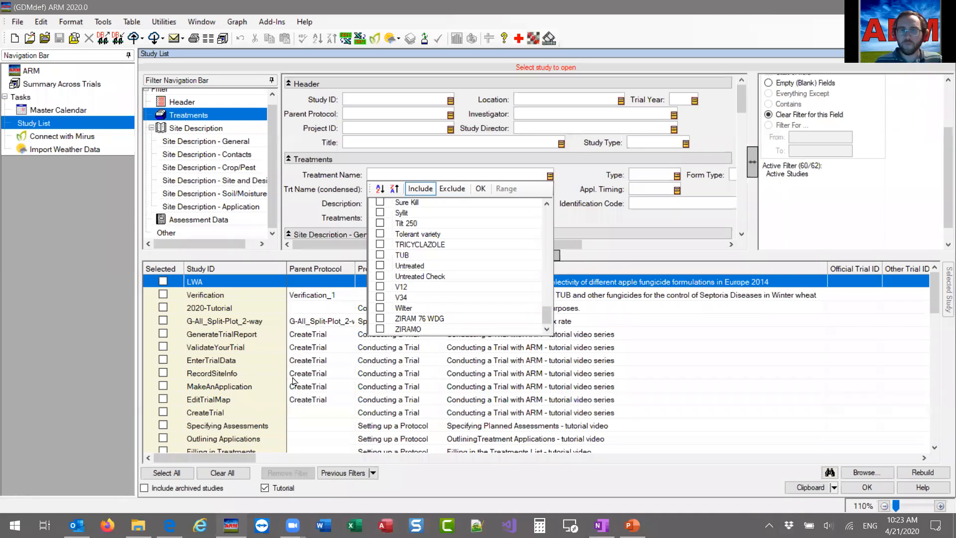
scroll(544, 292, up, 2)
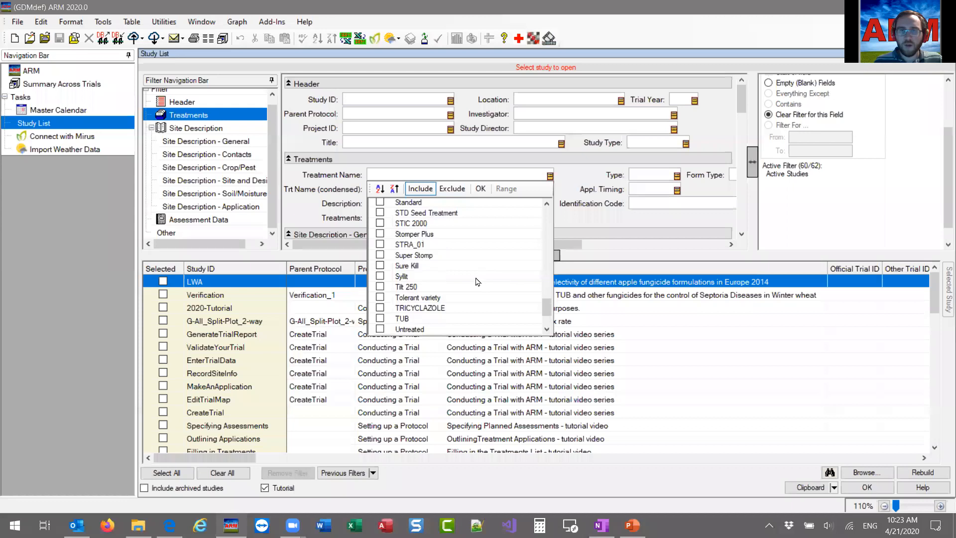
click(381, 265)
click(380, 255)
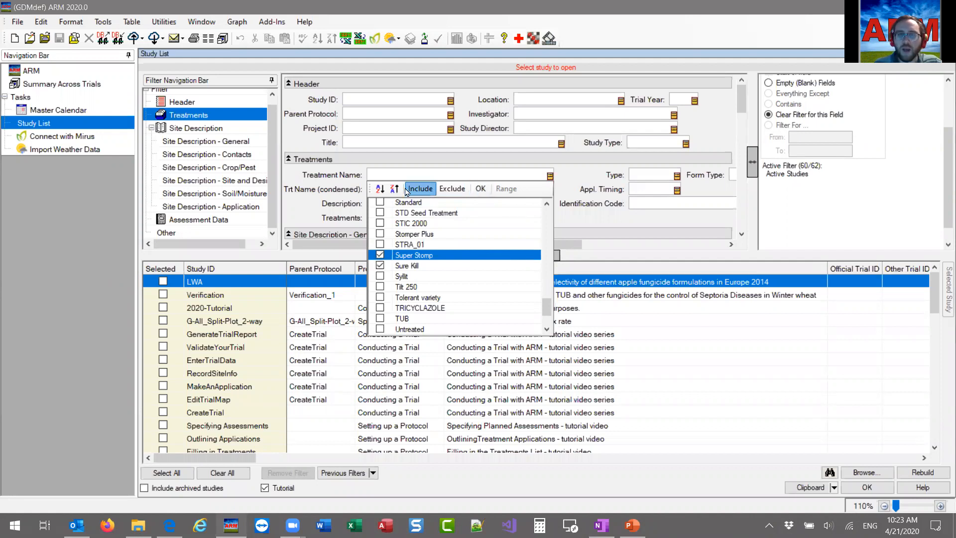
click(481, 190)
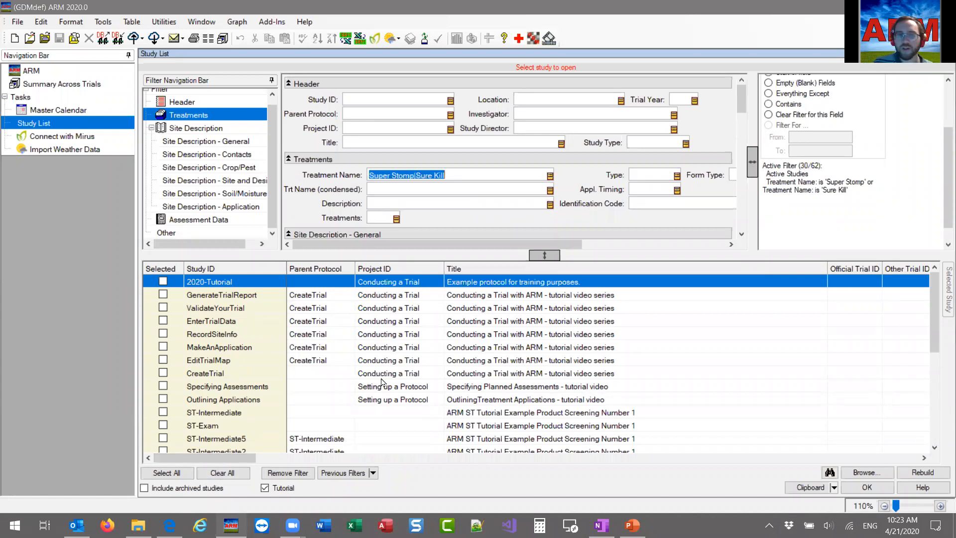
scroll(259, 402, down, 4)
scroll(258, 402, down, 2)
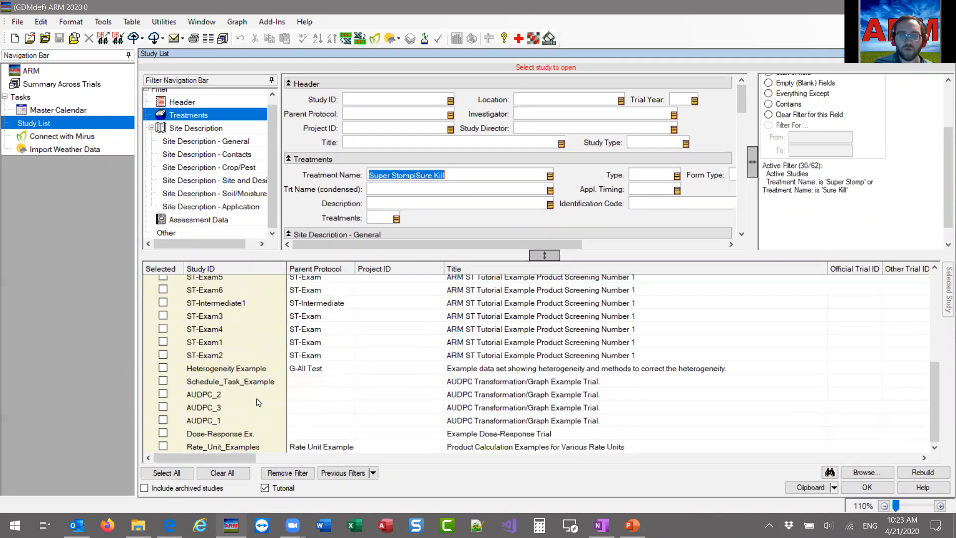
scroll(258, 401, up, 6)
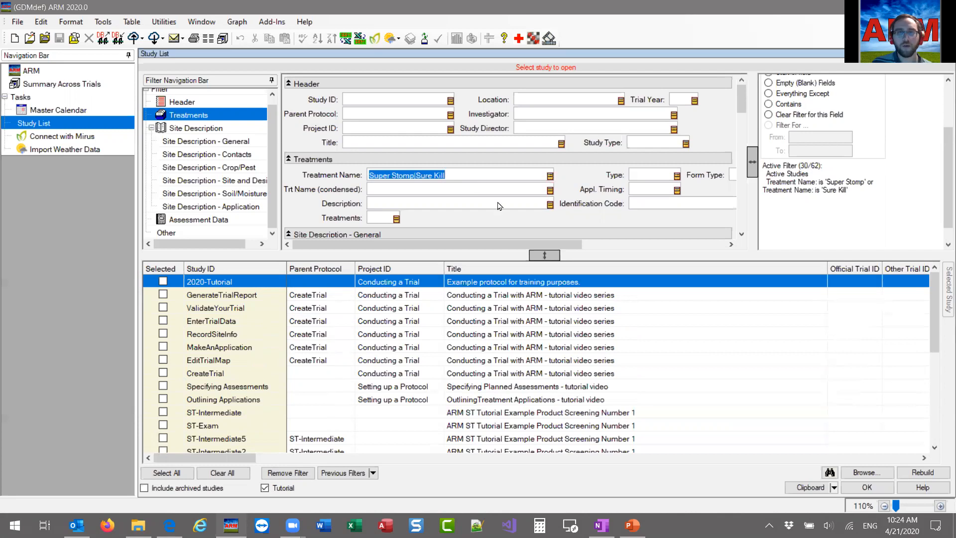
Add a Crop Name filter from the Crop/Pest section that includes Spring wheat and Winter wheat.
scroll(499, 205, down, 3)
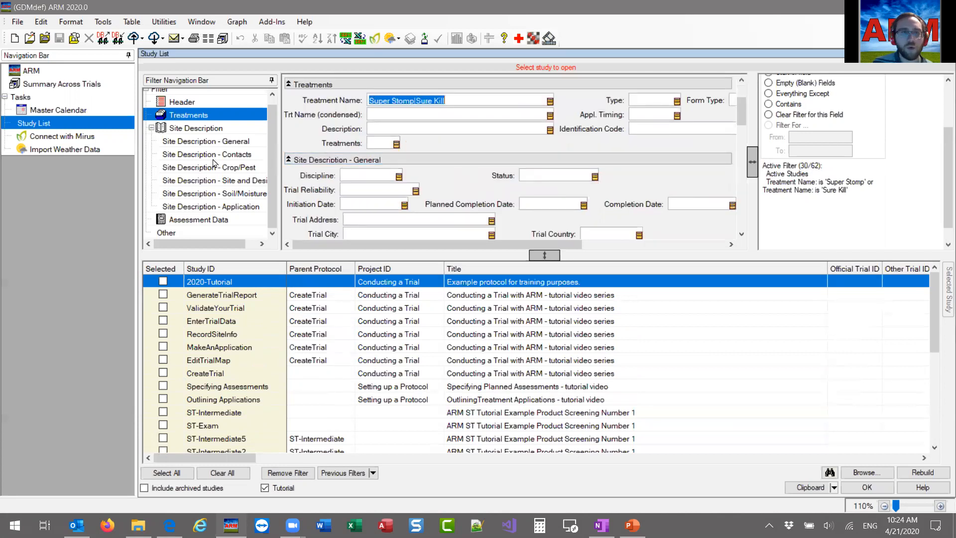
click(188, 171)
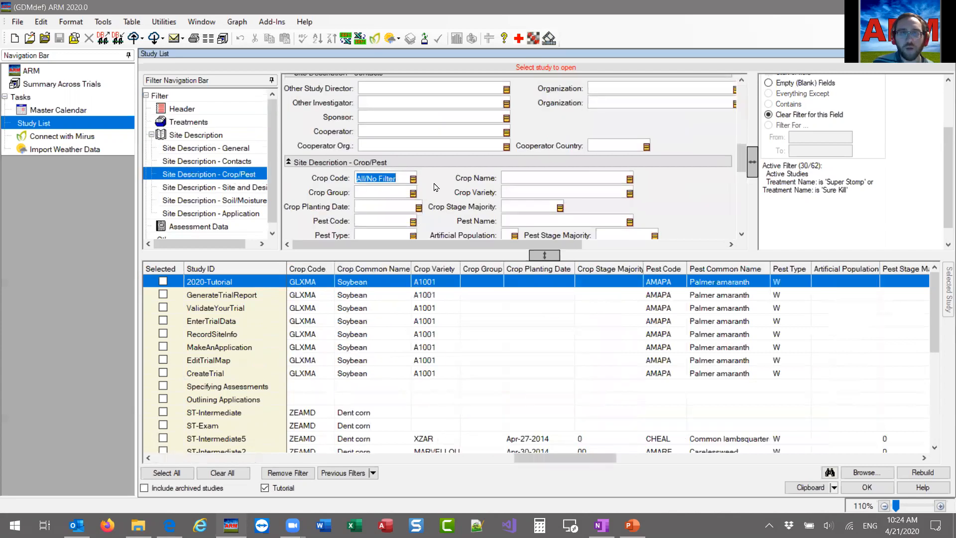
click(561, 178)
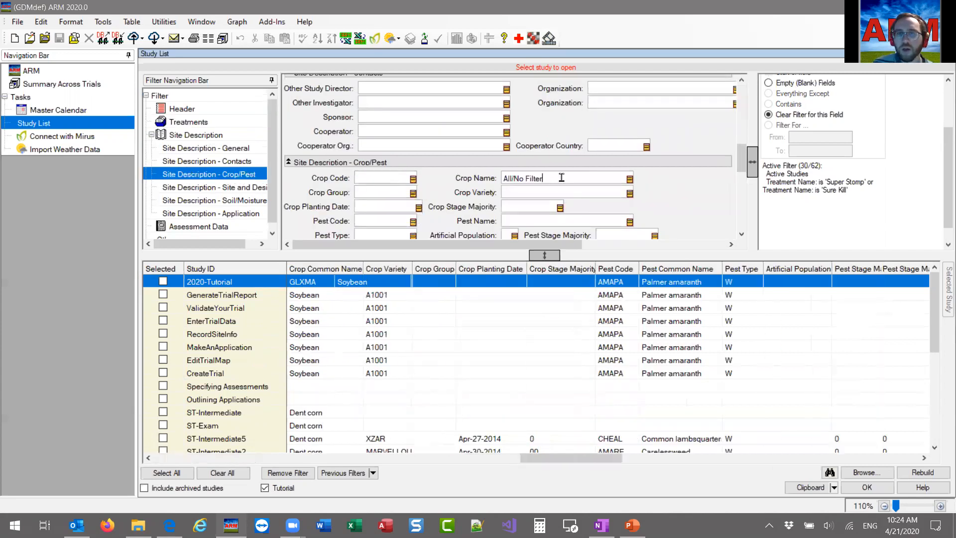
click(630, 179)
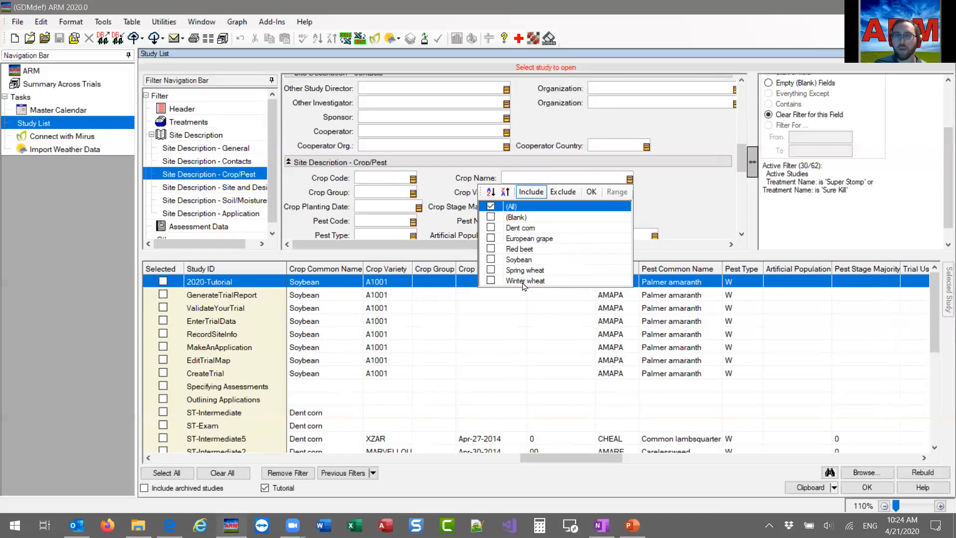
click(489, 270)
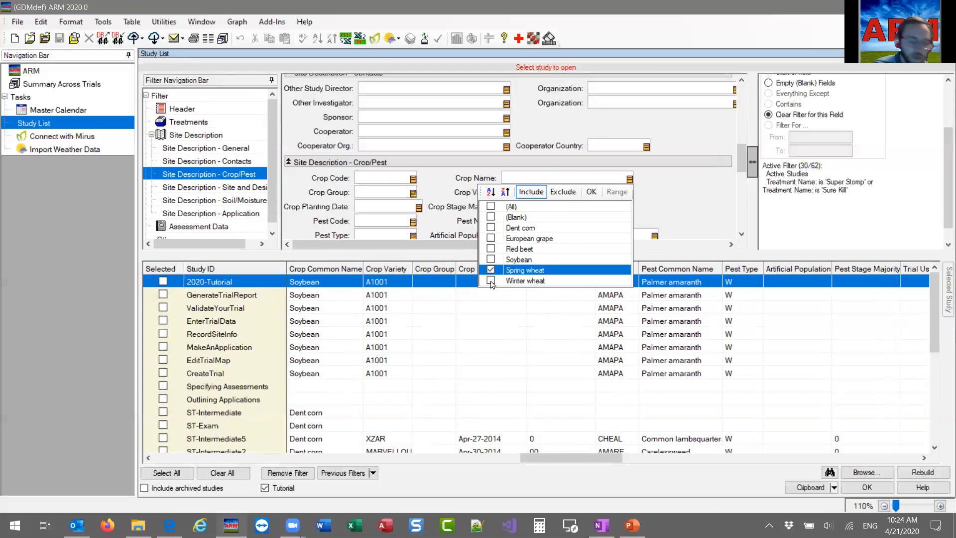
click(491, 282)
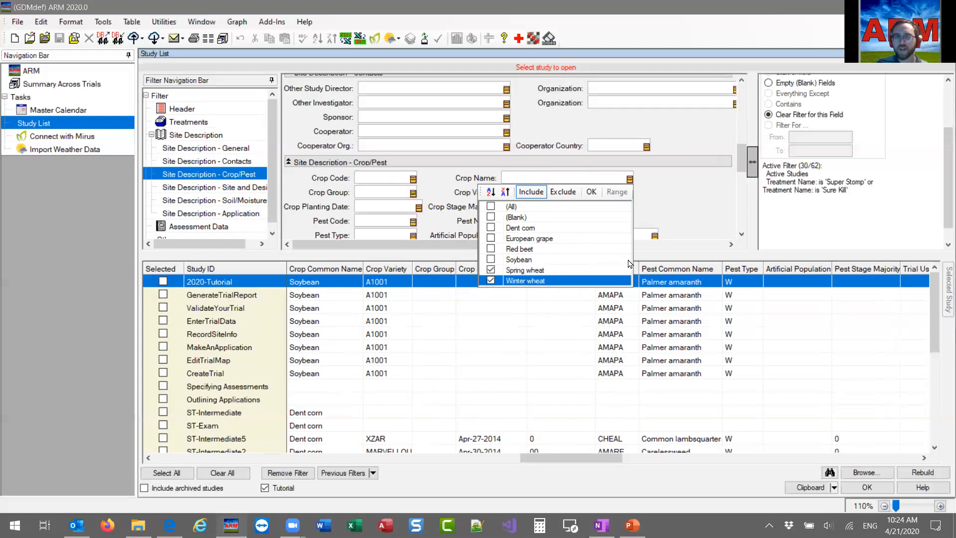
click(591, 192)
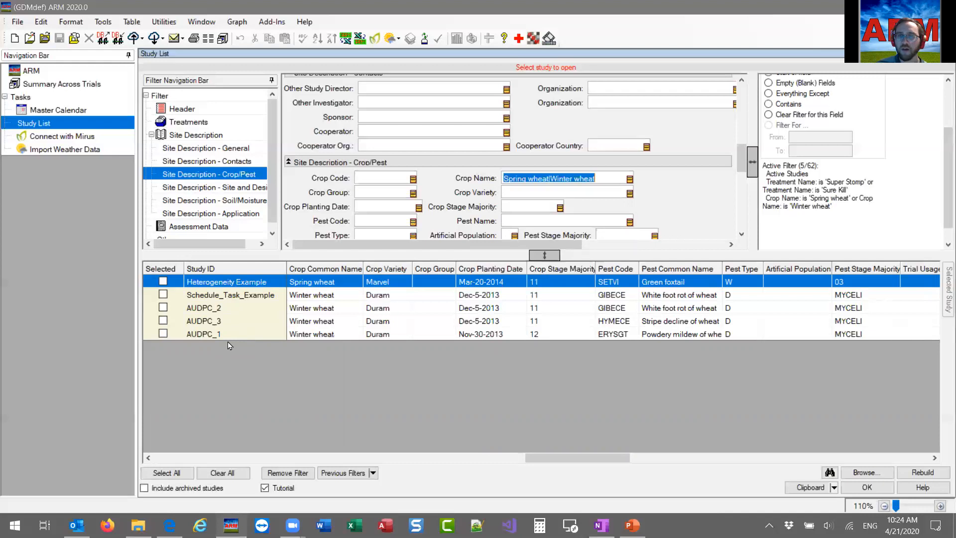
Copy all information of the filtered study list to the clipboard.
drag(593, 456, 196, 441)
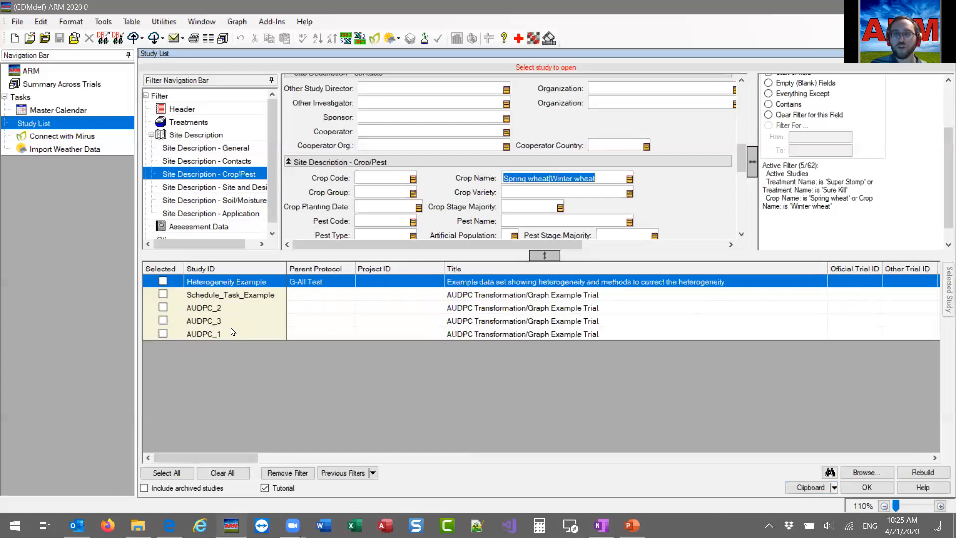
click(834, 488)
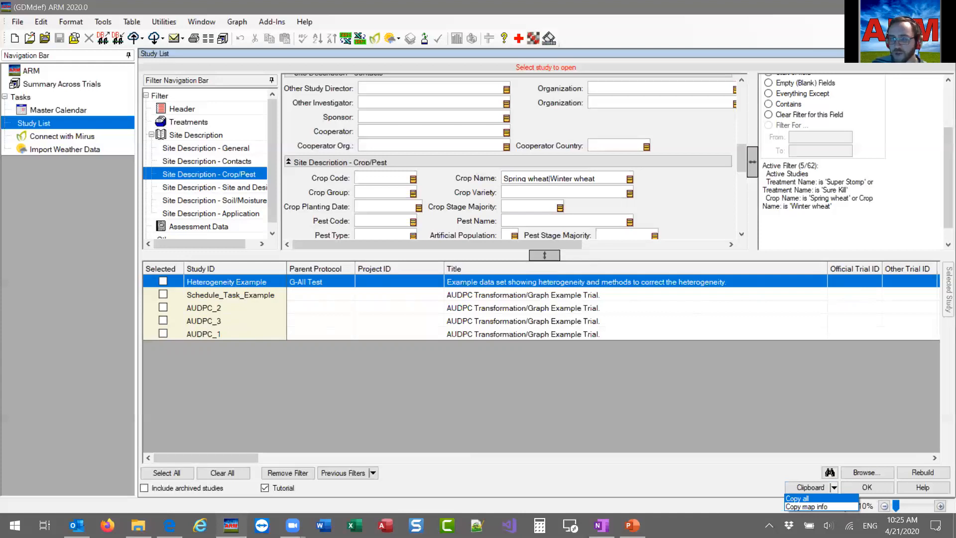
click(810, 502)
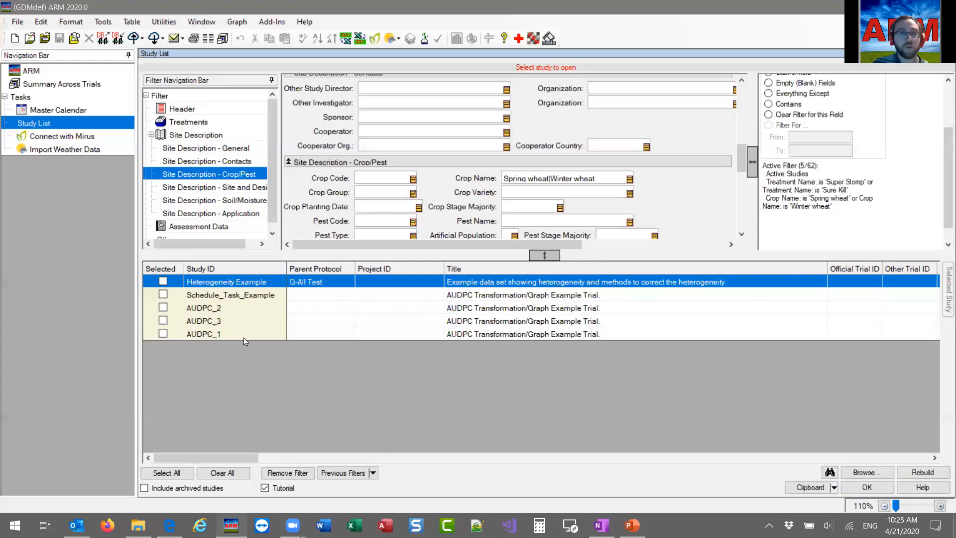
Switch to Excel and create a blank workbook.
click(355, 525)
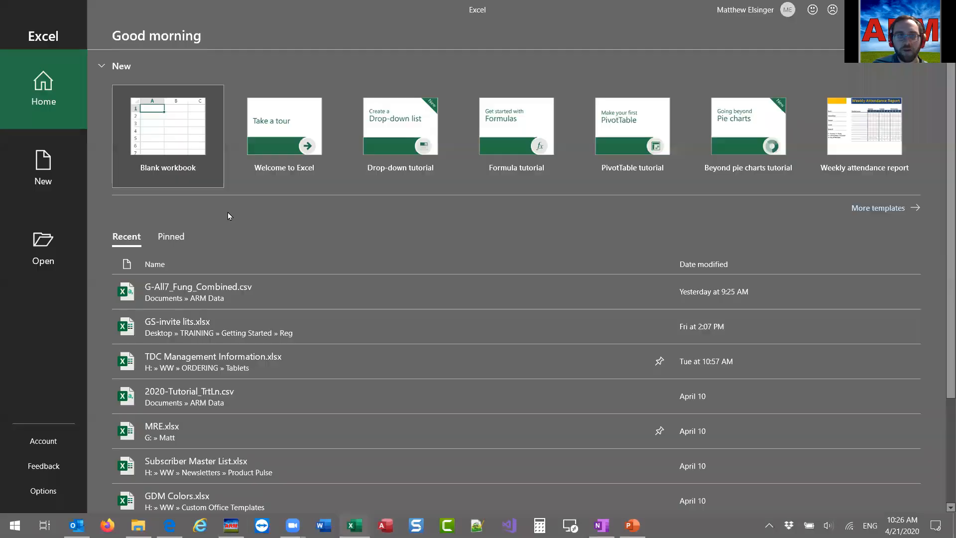
click(171, 129)
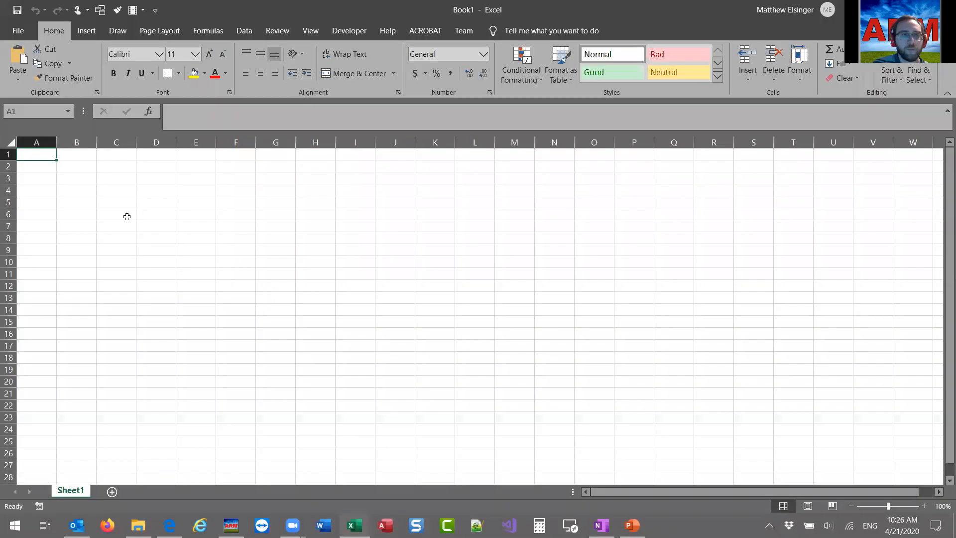
Paste the copied study list into the blank sheet starting at cell A1 and make the header row bold.
right_click(37, 155)
click(63, 212)
click(124, 249)
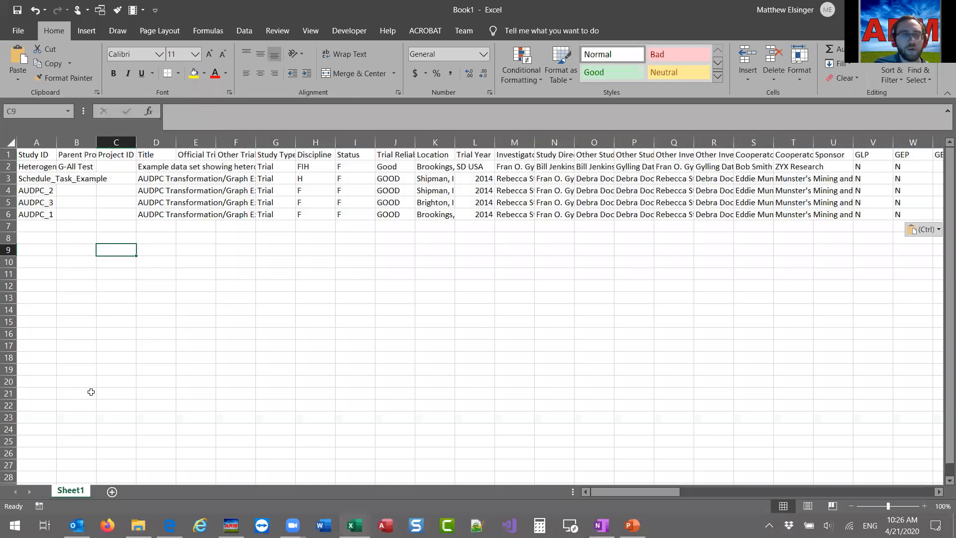
click(9, 156)
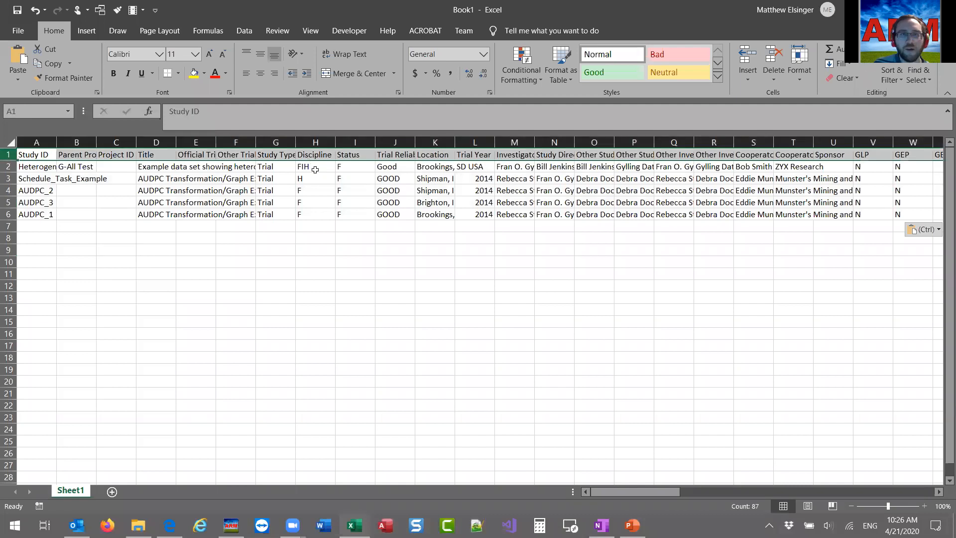
key(ctrl+b)
click(52, 248)
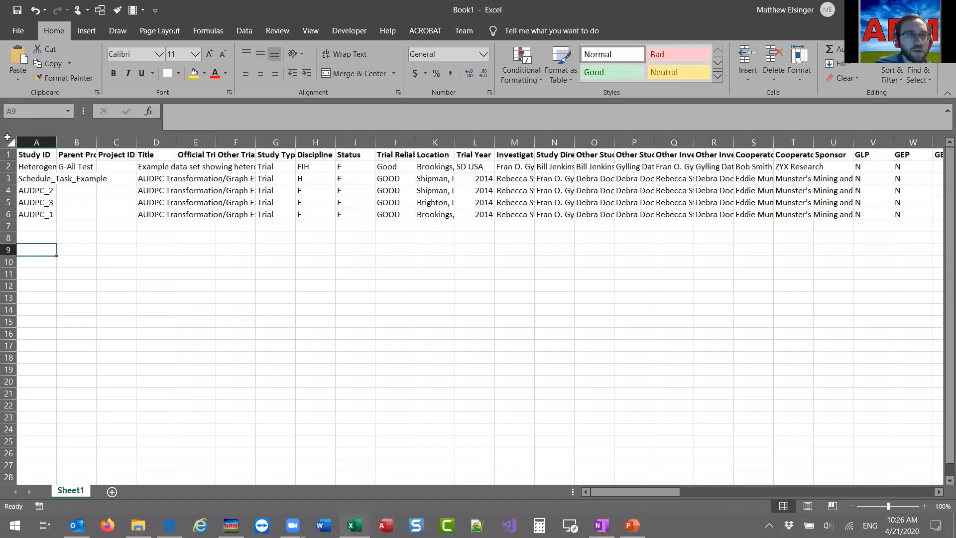
Auto-fit the widths of all columns in the sheet to their contents.
click(15, 143)
double_click(56, 142)
click(84, 281)
click(292, 252)
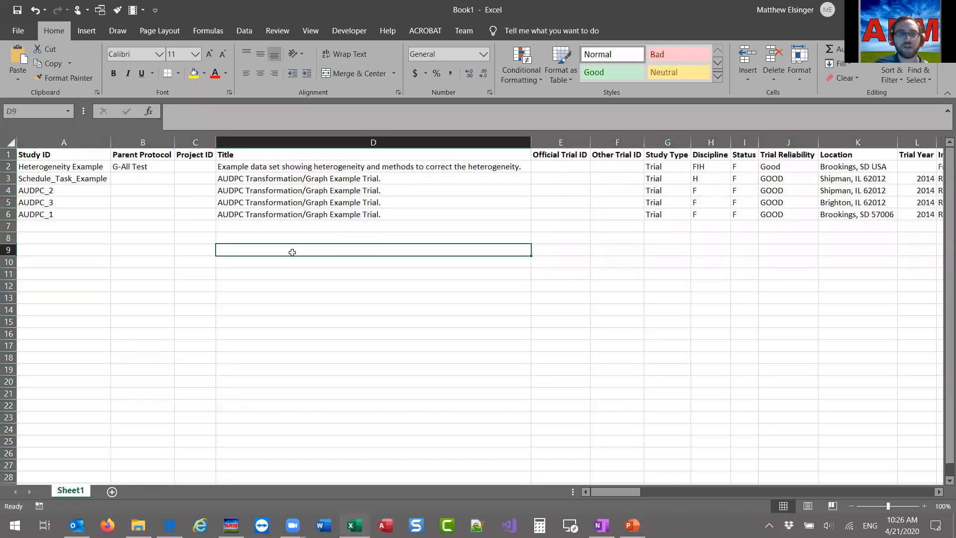
Look through the pasted study list, from the Study ID entries across to the keyword and crop columns.
drag(88, 168, 80, 215)
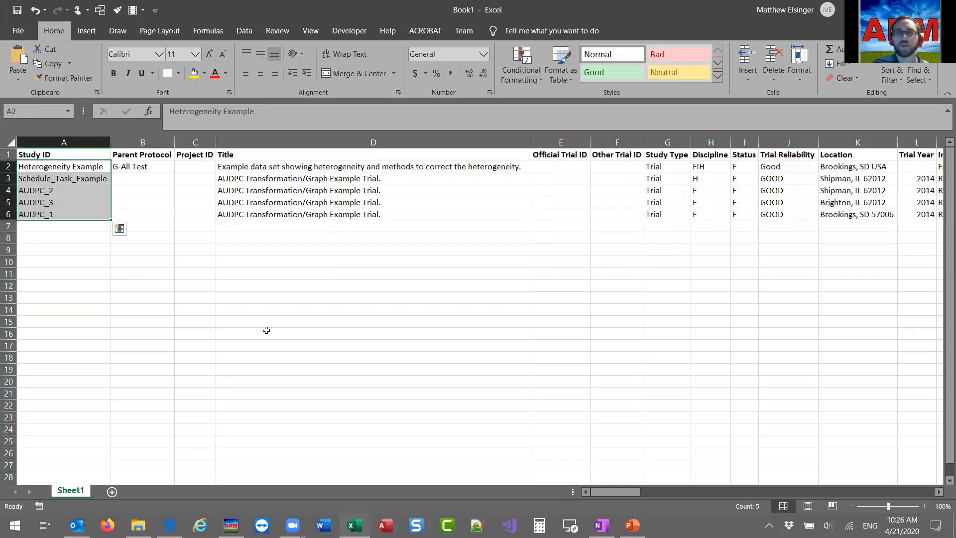
click(266, 284)
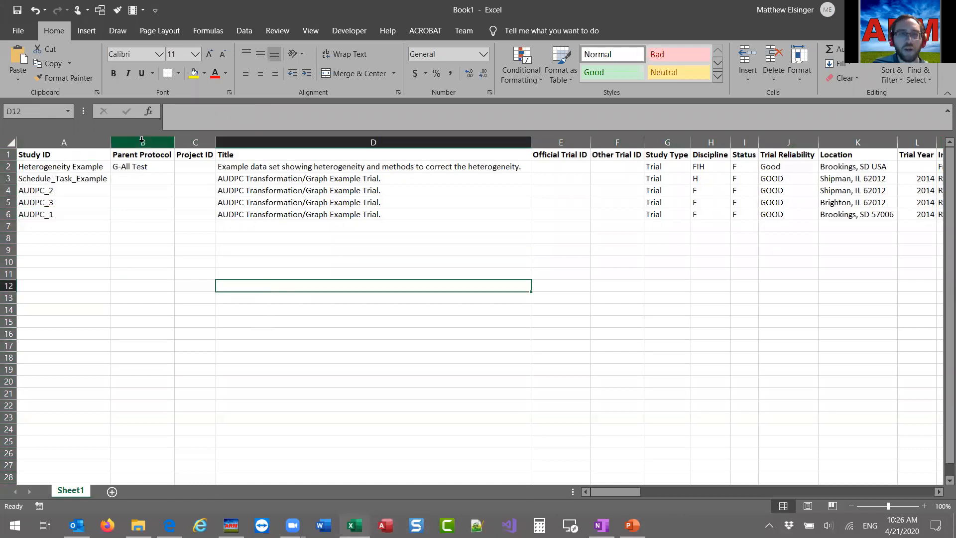
drag(625, 491, 581, 491)
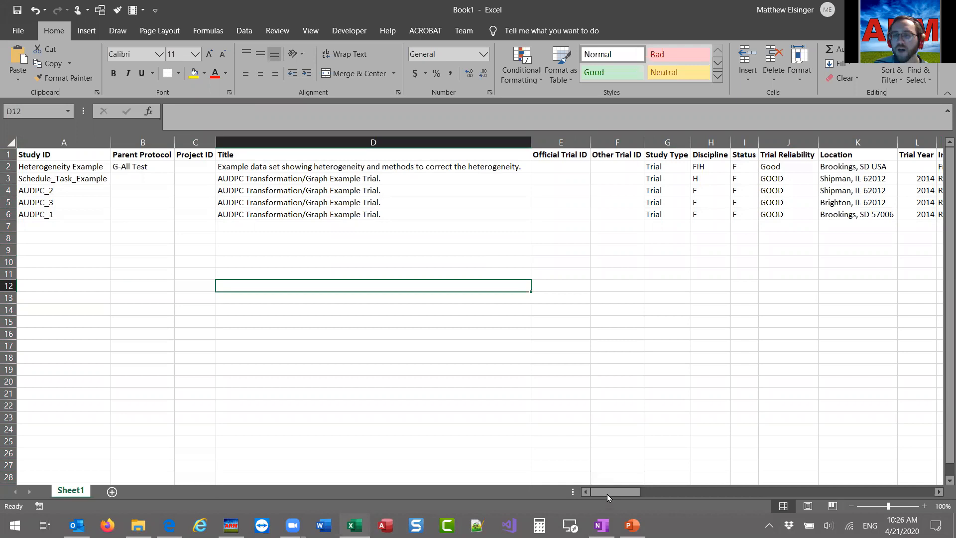
drag(625, 491, 610, 270)
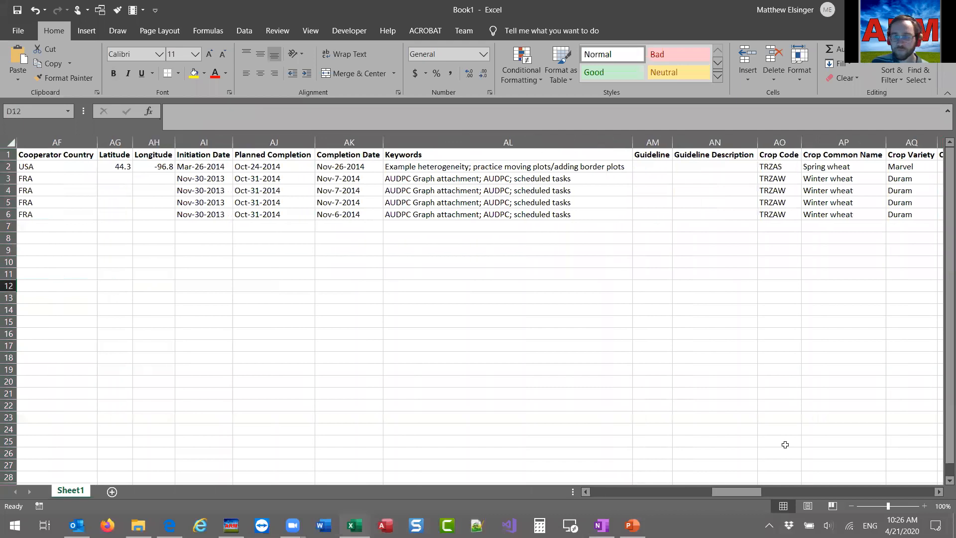
drag(750, 491, 590, 487)
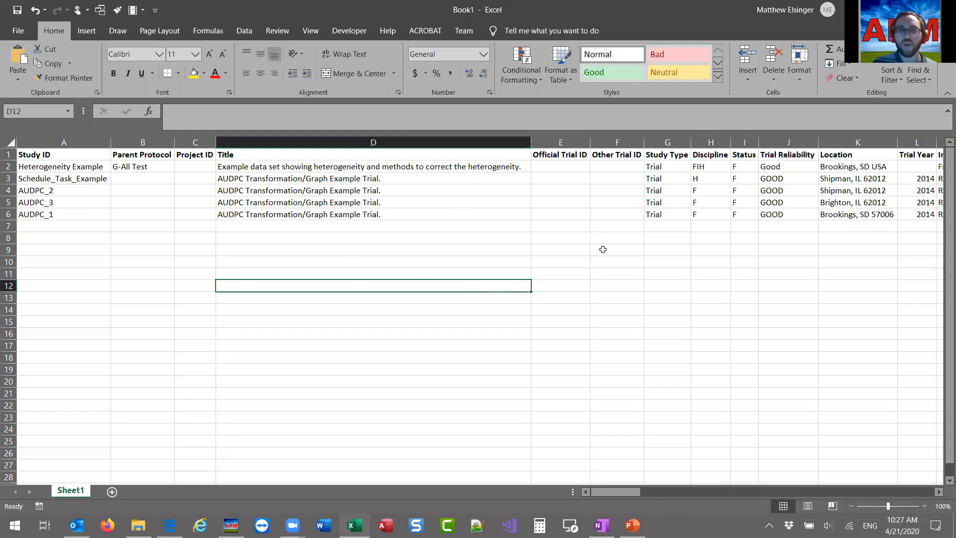
click(593, 271)
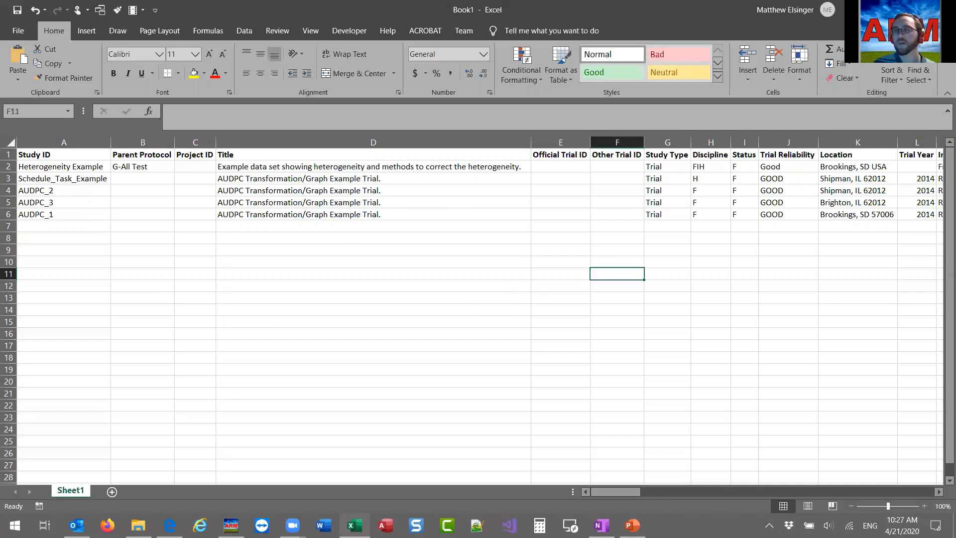
Switch back to ARM, remove the active study list filter, and turn off the Tutorial option.
key(alt+Tab)
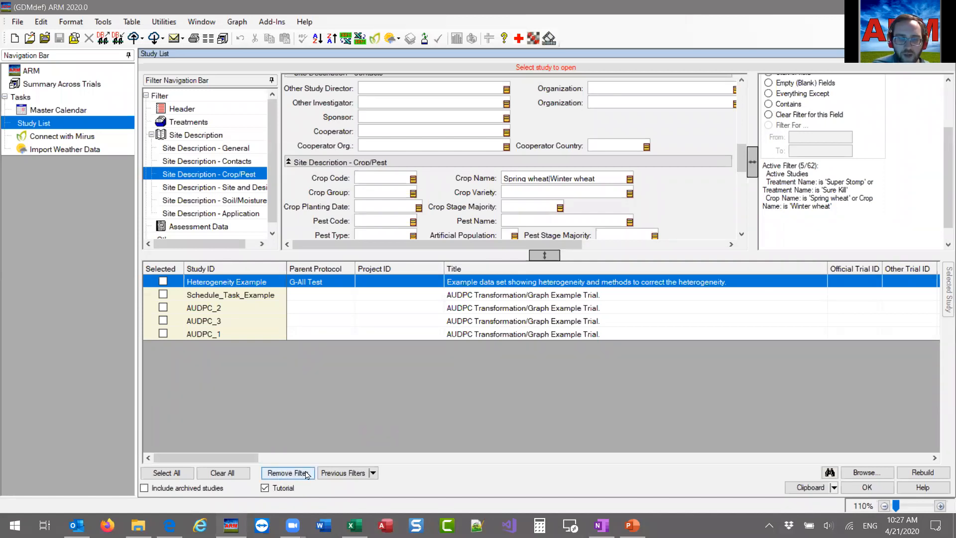
click(285, 474)
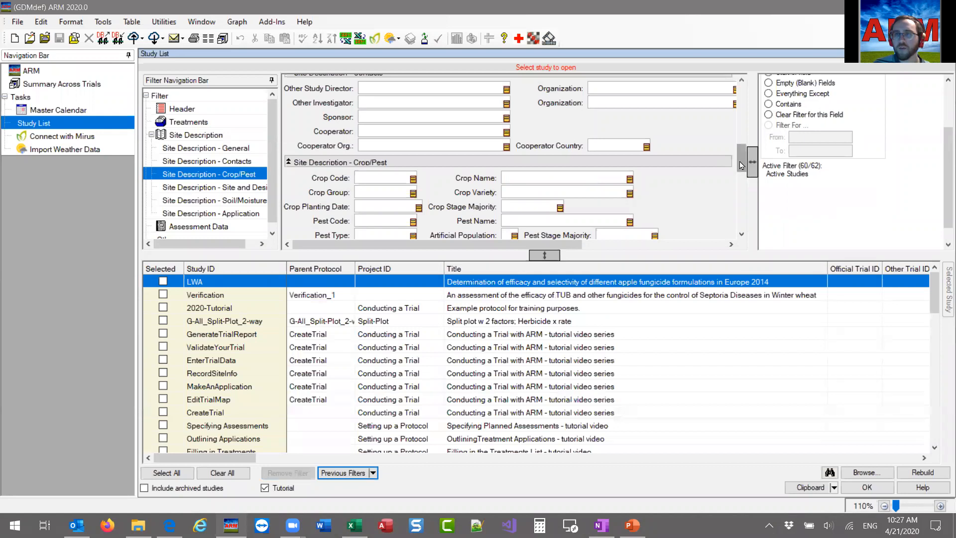
scroll(742, 164, up, 10)
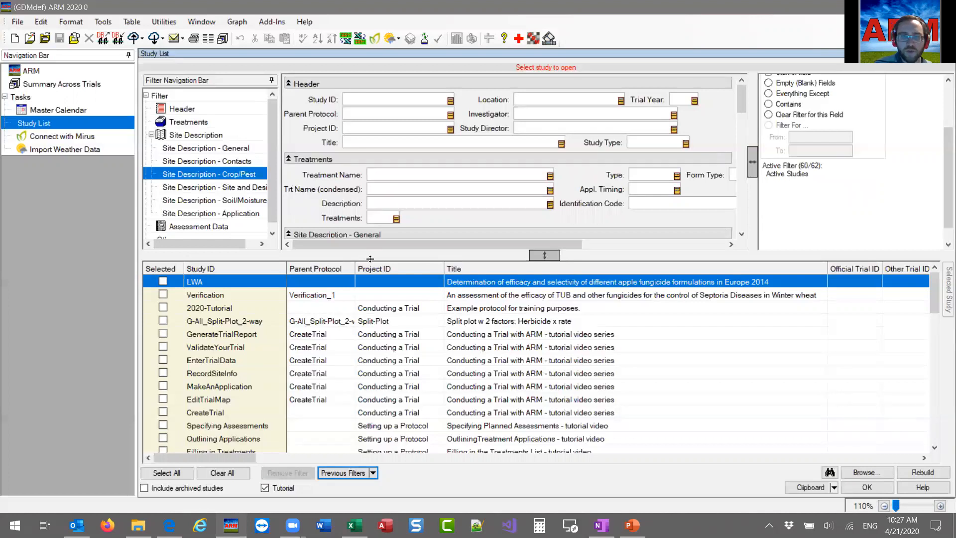
click(278, 488)
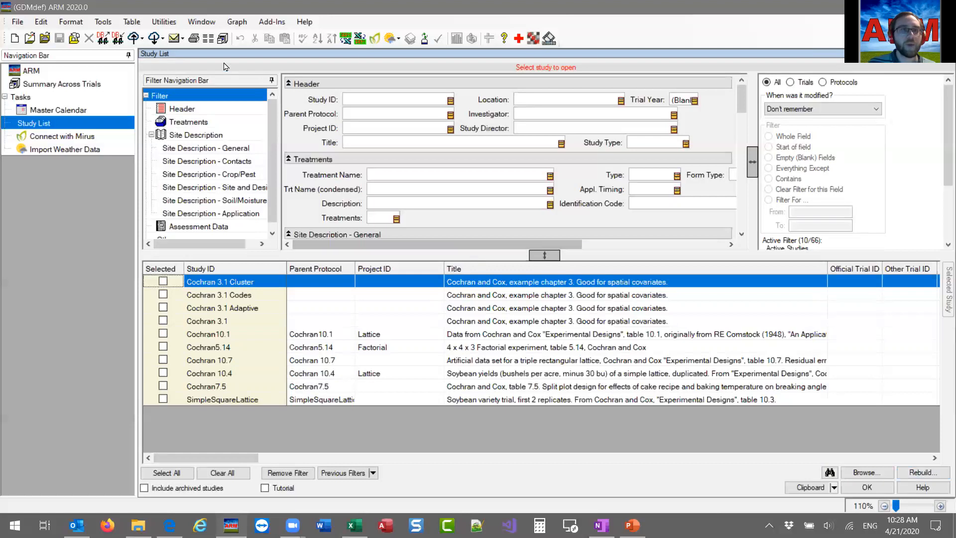
Open the Rebuild Study List utility and review its specified search path.
click(164, 22)
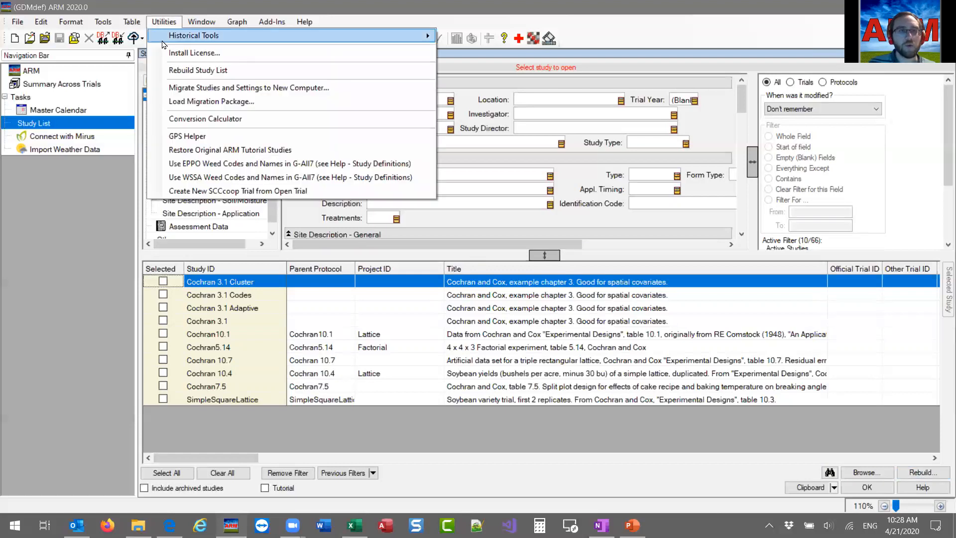
click(224, 70)
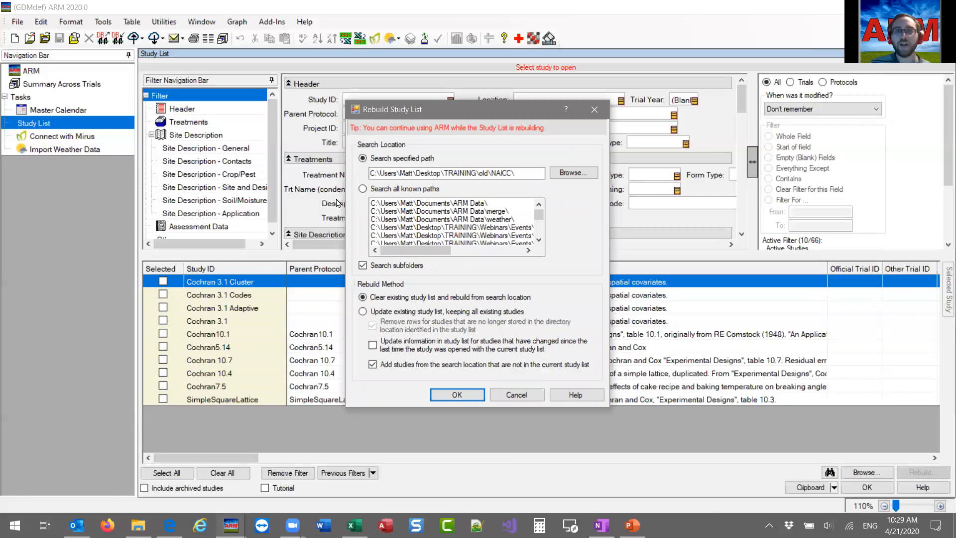
drag(459, 115, 465, 112)
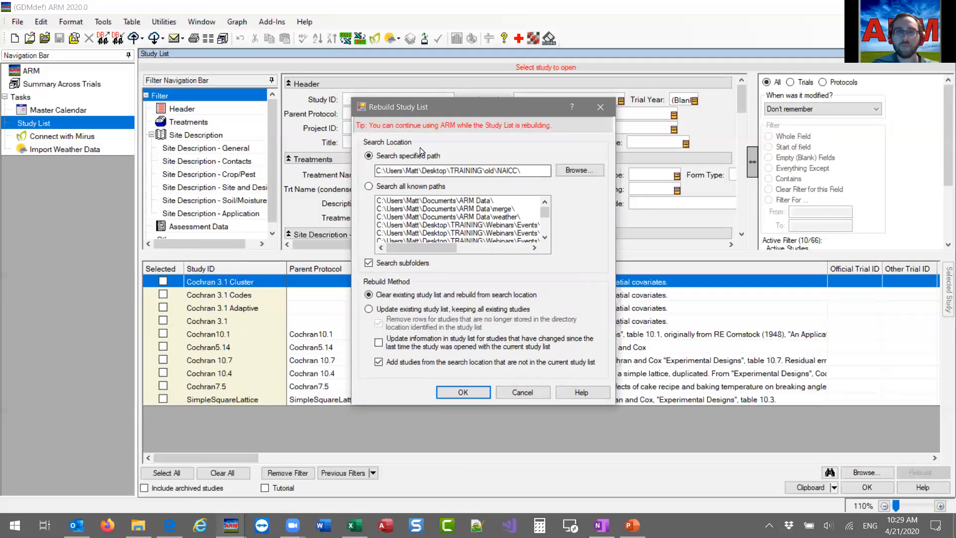
click(529, 172)
drag(529, 171, 359, 167)
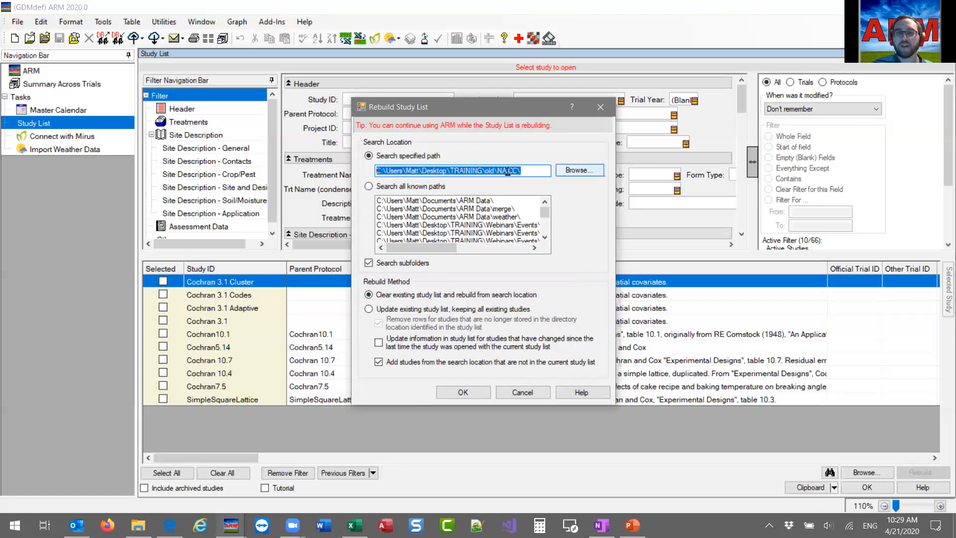
click(540, 170)
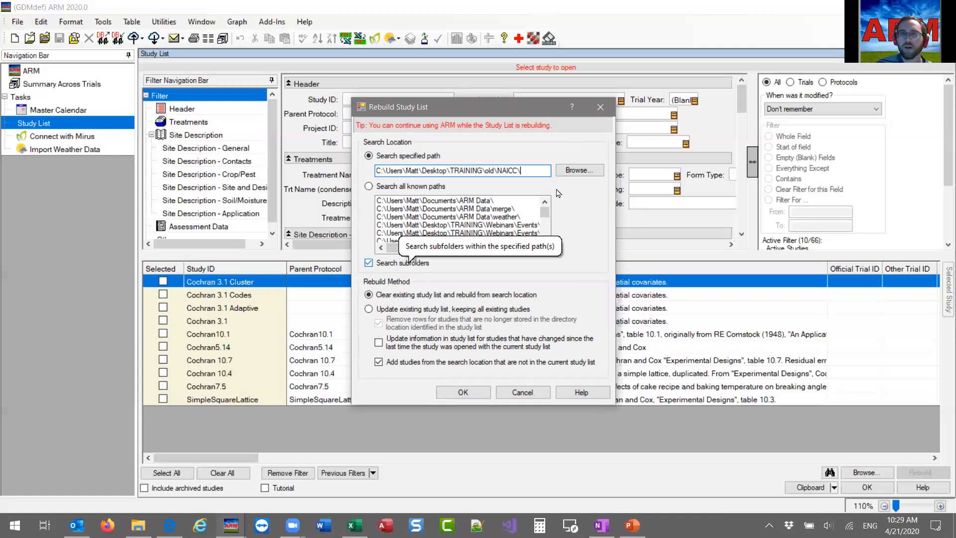
Browse for the rebuild search location and select the TRAINING folder, collapsing its old subfolder.
click(579, 171)
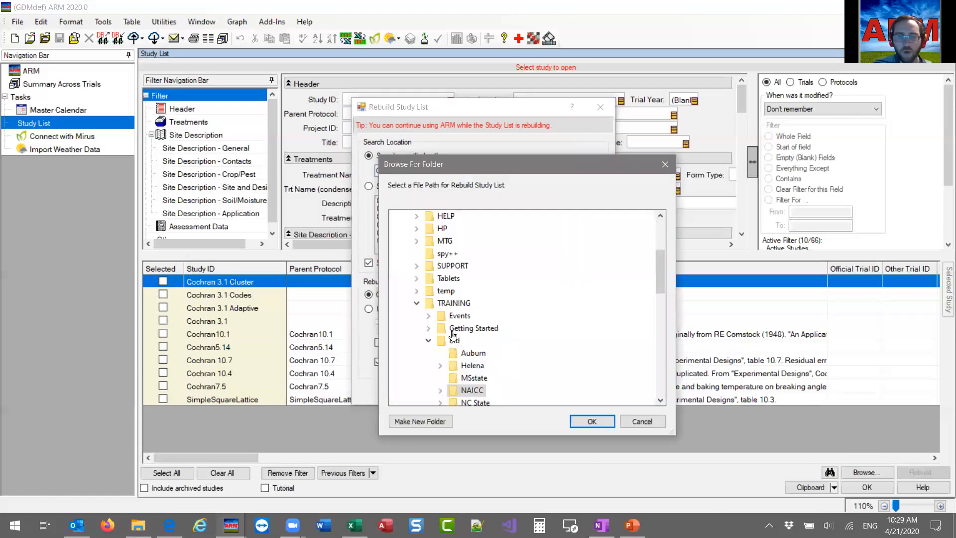
click(456, 305)
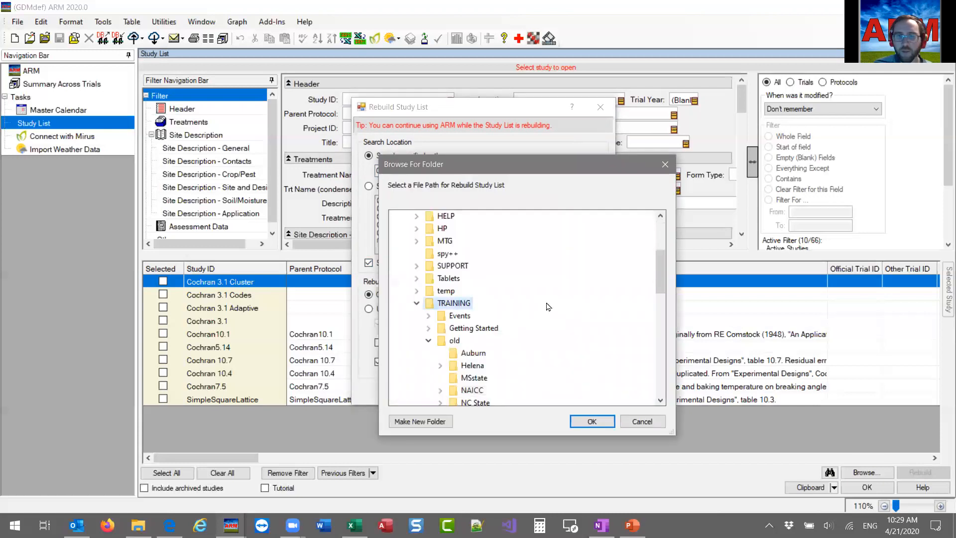
click(429, 342)
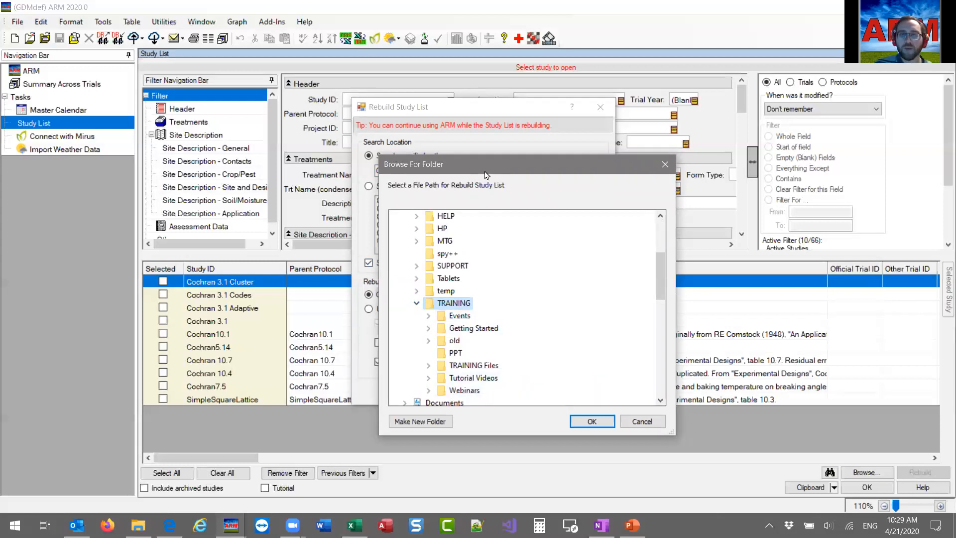
drag(485, 169, 583, 173)
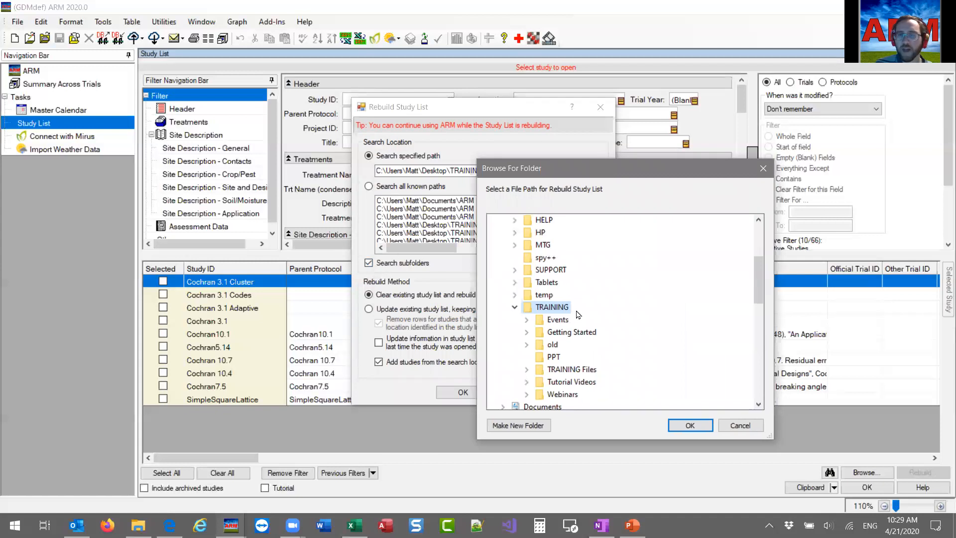
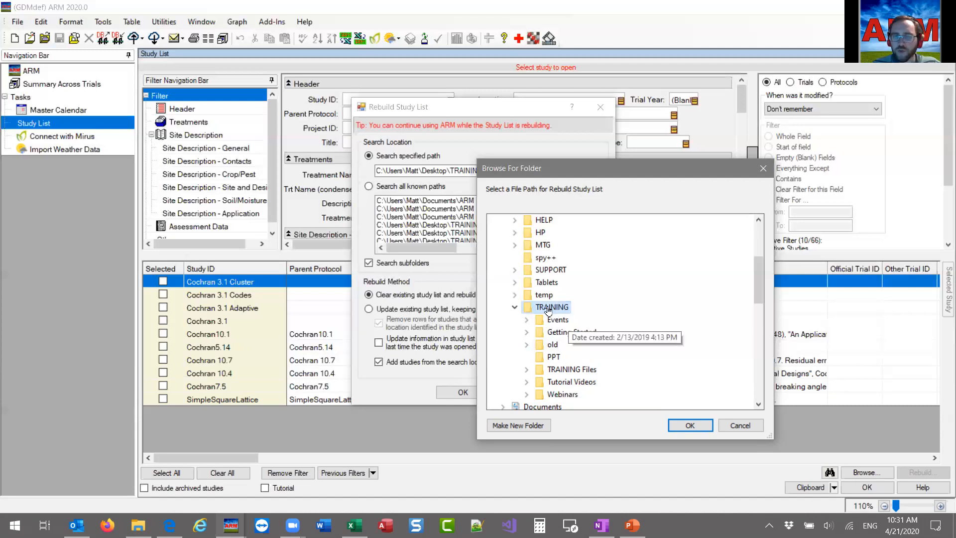
Confirm the TRAINING folder as the specified search path and look through the list of all known paths.
click(689, 425)
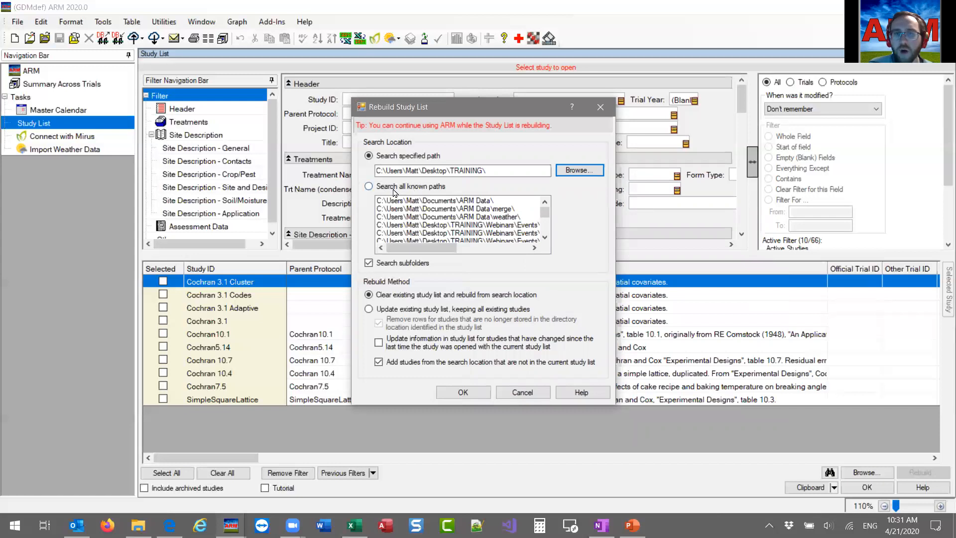
drag(547, 220, 546, 232)
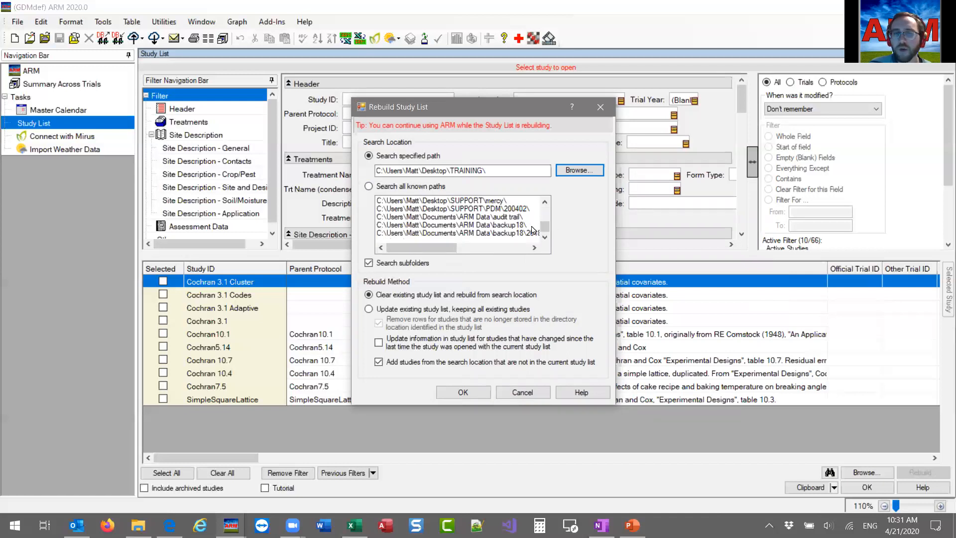
scroll(541, 227, up, 3)
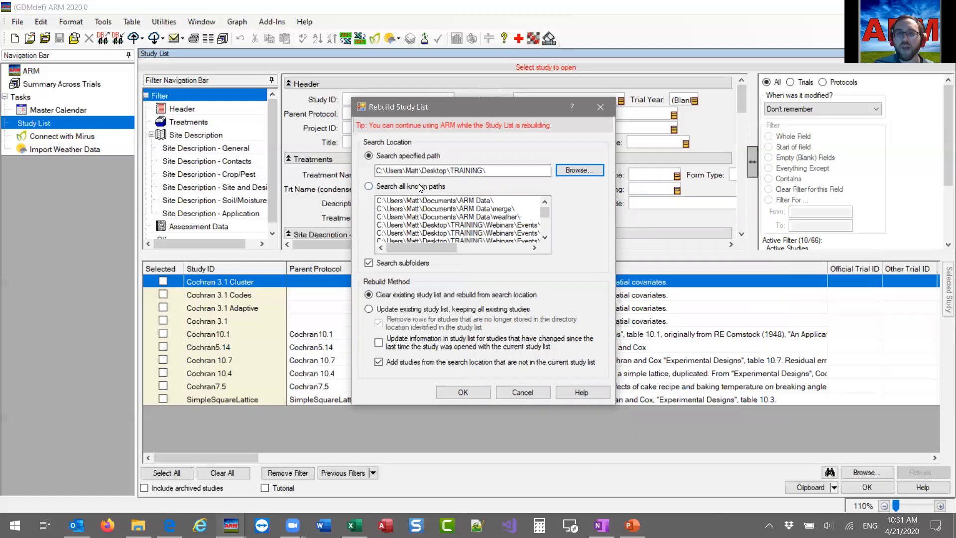
scroll(453, 225, down, 3)
scroll(452, 229, up, 3)
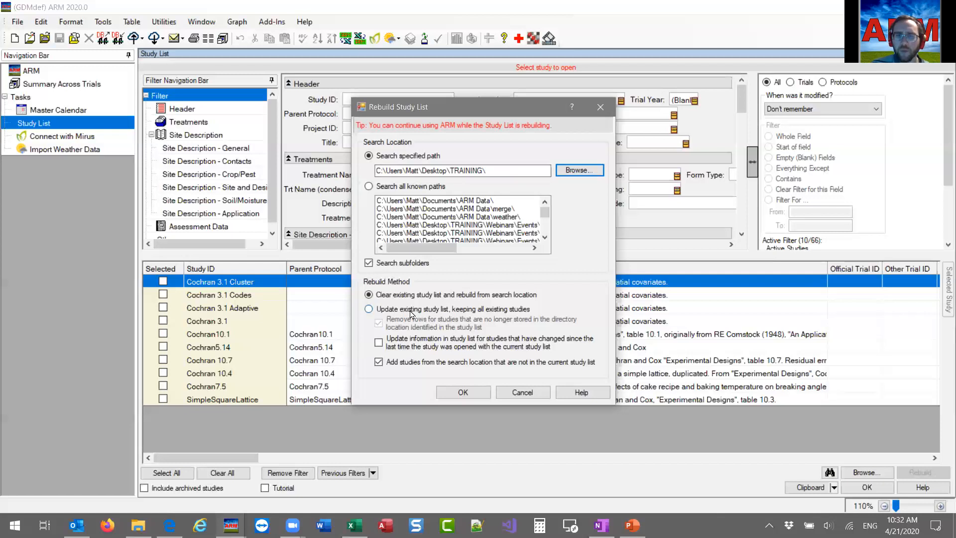
Extend the search path to the 2020 subfolder of TRAINING and choose to clear the existing study list and rebuild.
click(458, 307)
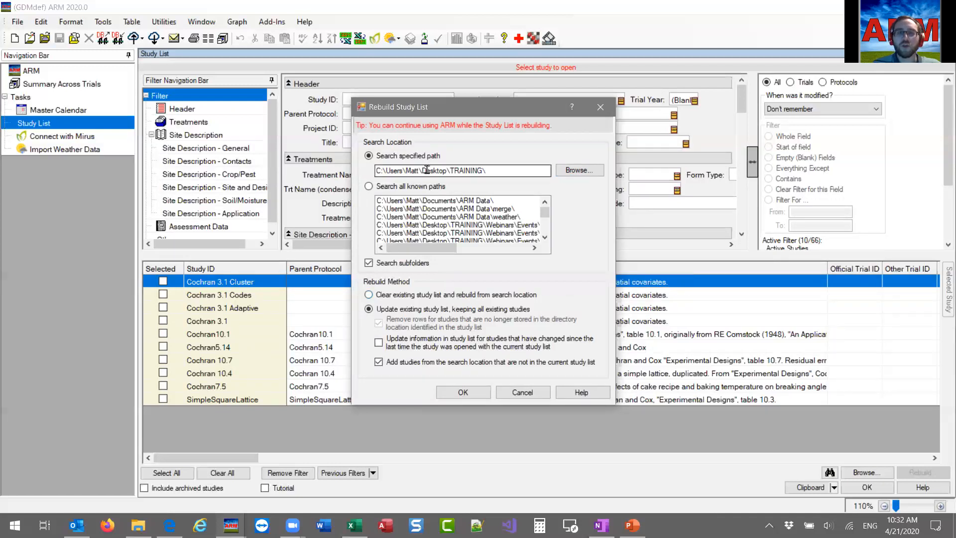
click(497, 170)
text(2020)
click(424, 295)
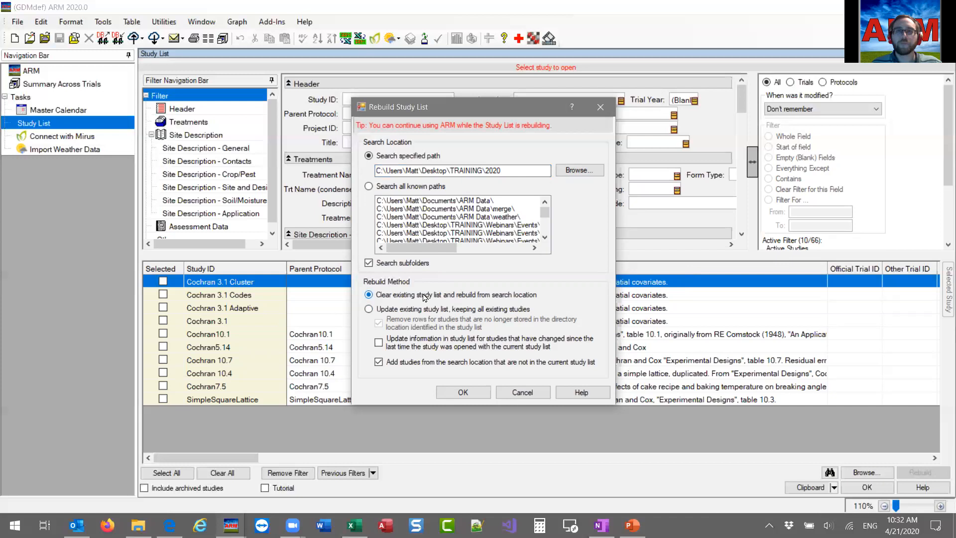
Change the search path's subfolder to 2019 and choose to update the existing study list, keeping all existing studies.
click(509, 172)
key(BackSpace)
text(19)
key(Left)
key(Left)
key(BackSpace)
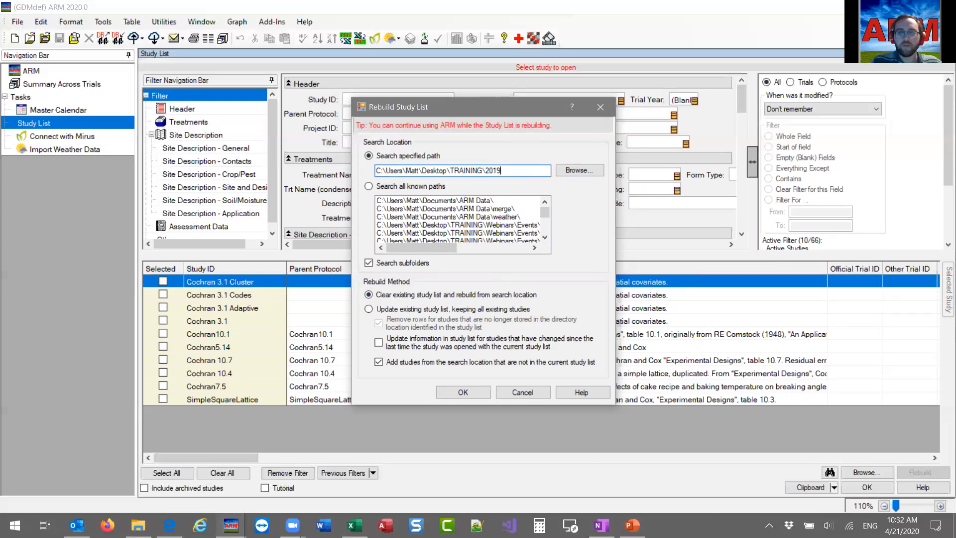
click(382, 312)
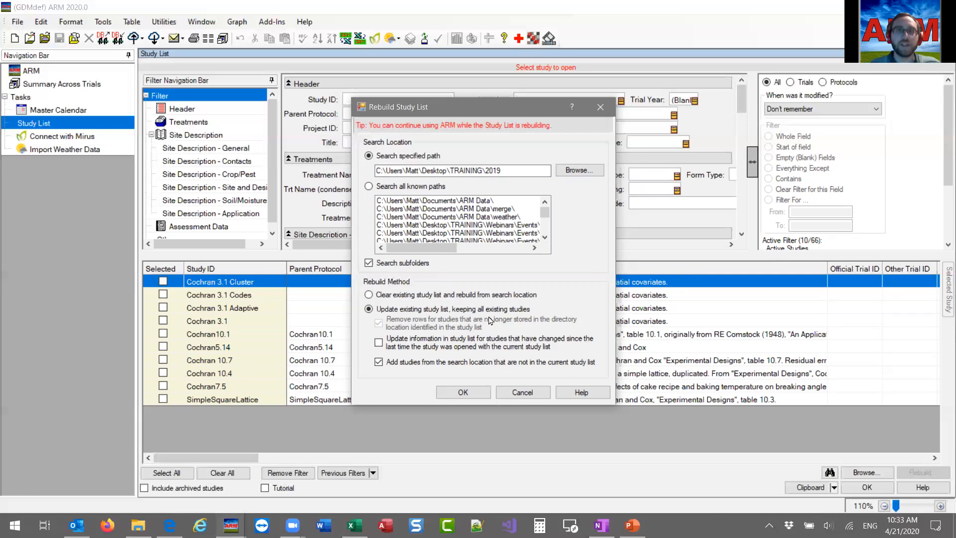
Remove the 2019 subfolder from the search path, leaving the TRAINING folder.
click(526, 174)
key(BackSpace)
key(BackSpace)
key(BackSpace)
key(BackSpace)
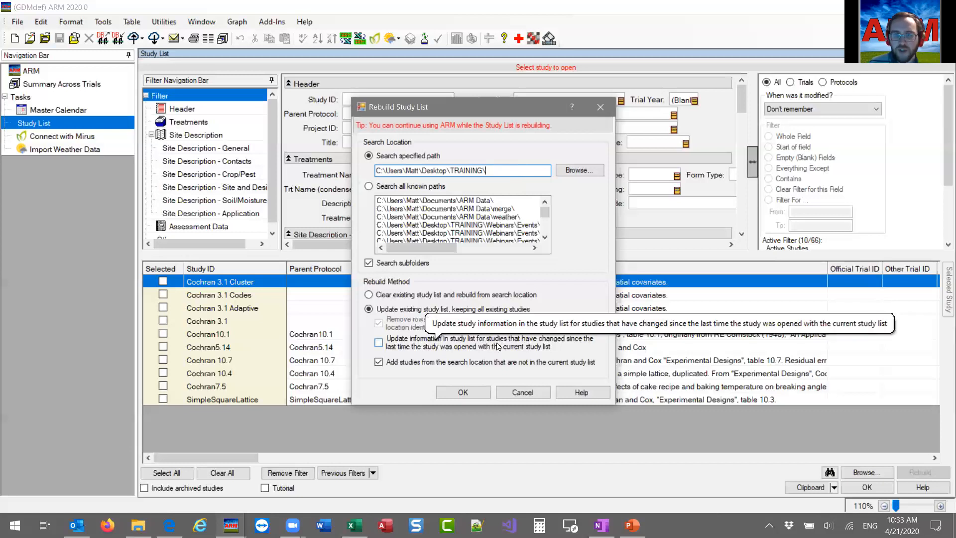
Try toggling the update and add options, leaving both updating information for changed studies and adding studies not in the list enabled.
click(379, 342)
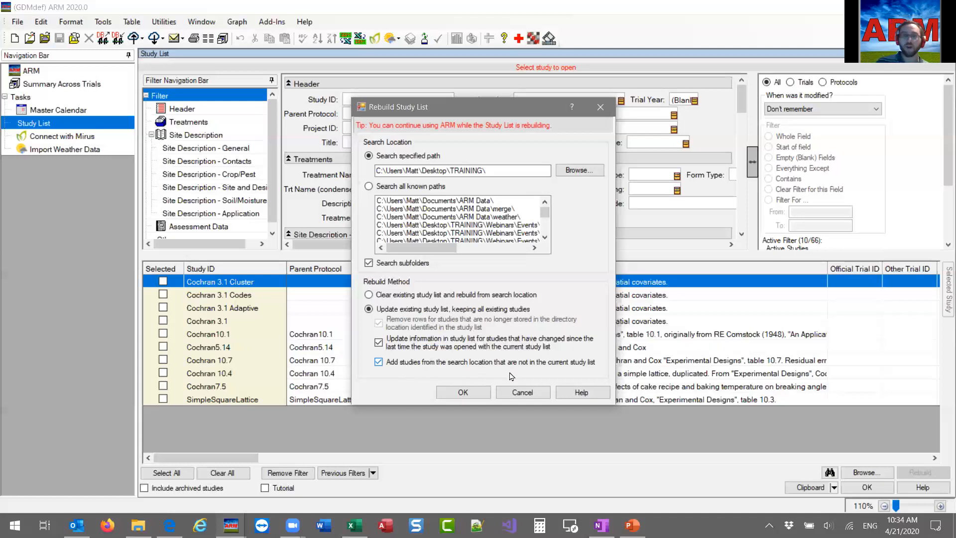
click(379, 362)
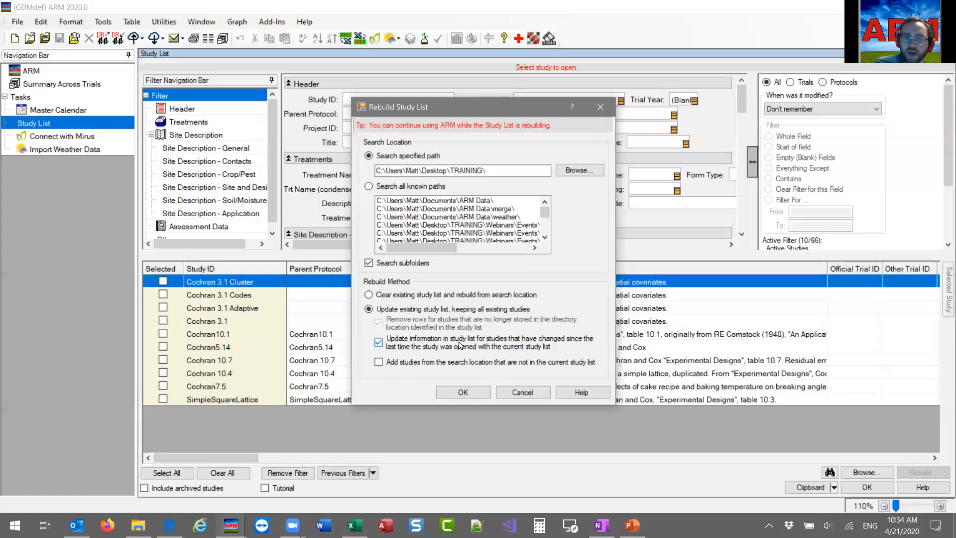
click(399, 348)
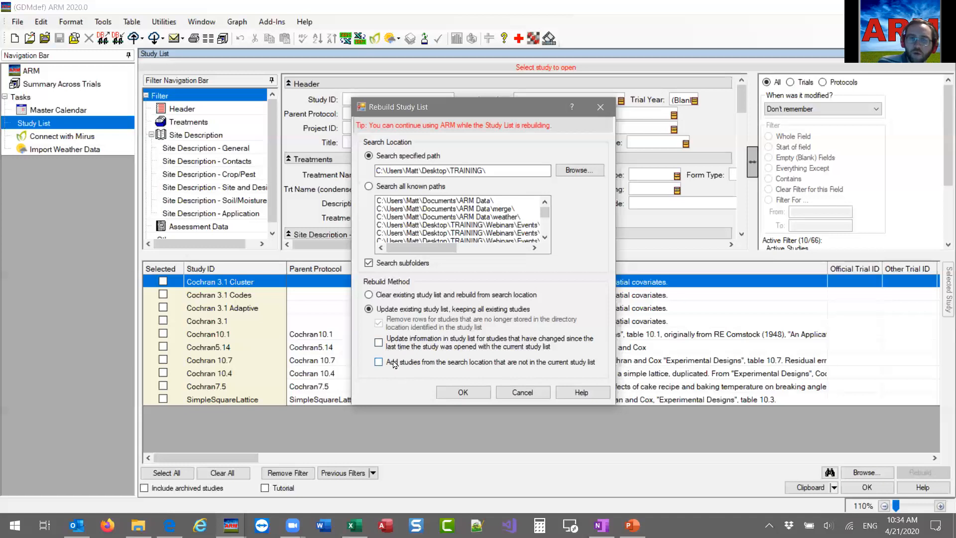
click(393, 365)
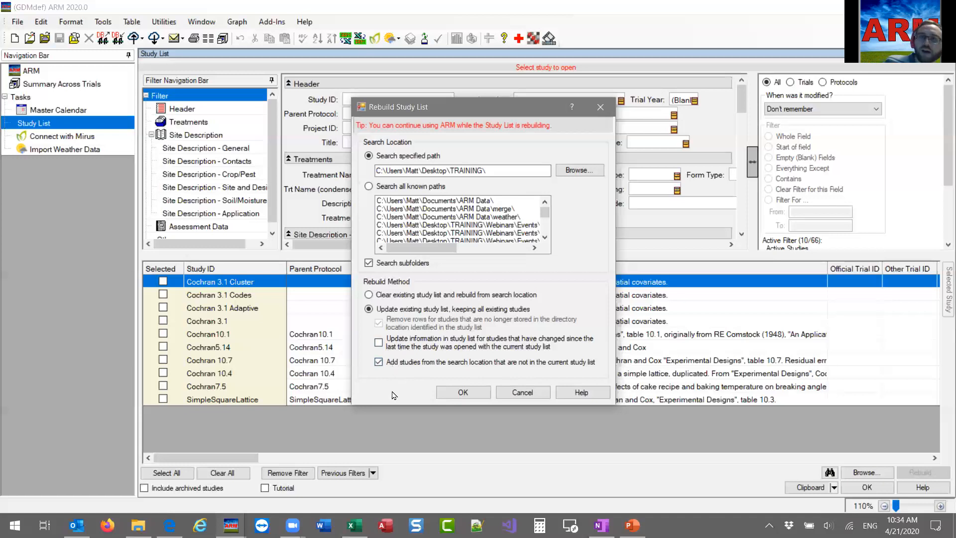
click(409, 339)
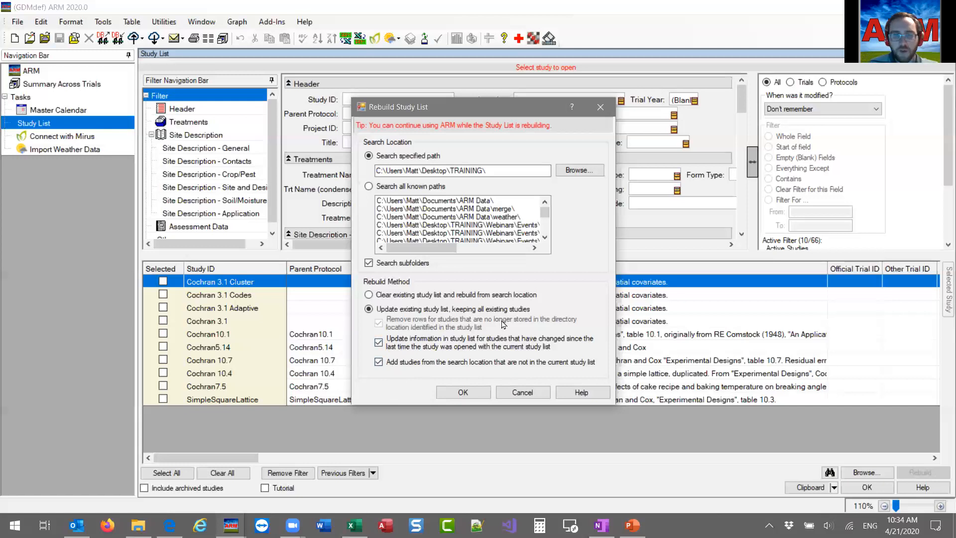
Choose to clear the existing study list and rebuild from the TRAINING path, start the rebuild, and move its progress window aside.
click(416, 297)
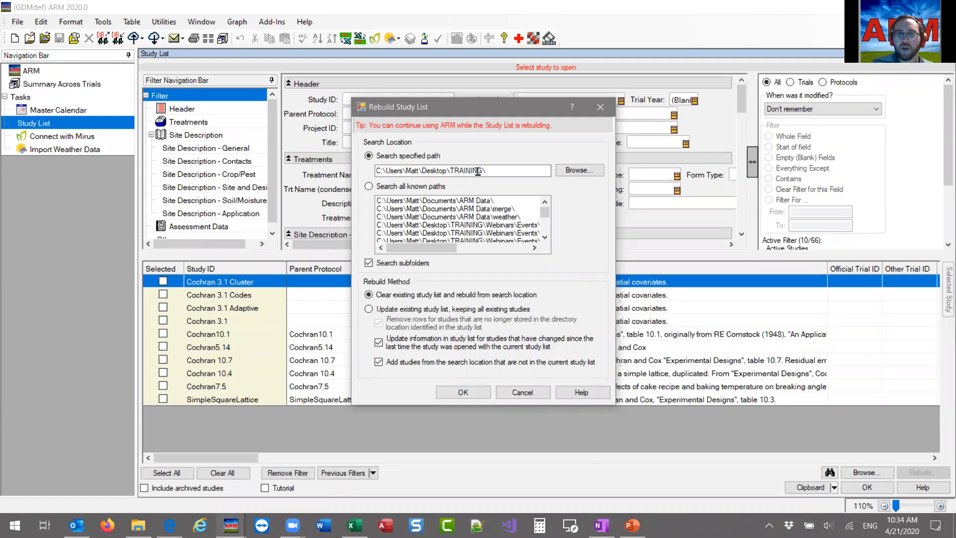
drag(455, 170, 501, 169)
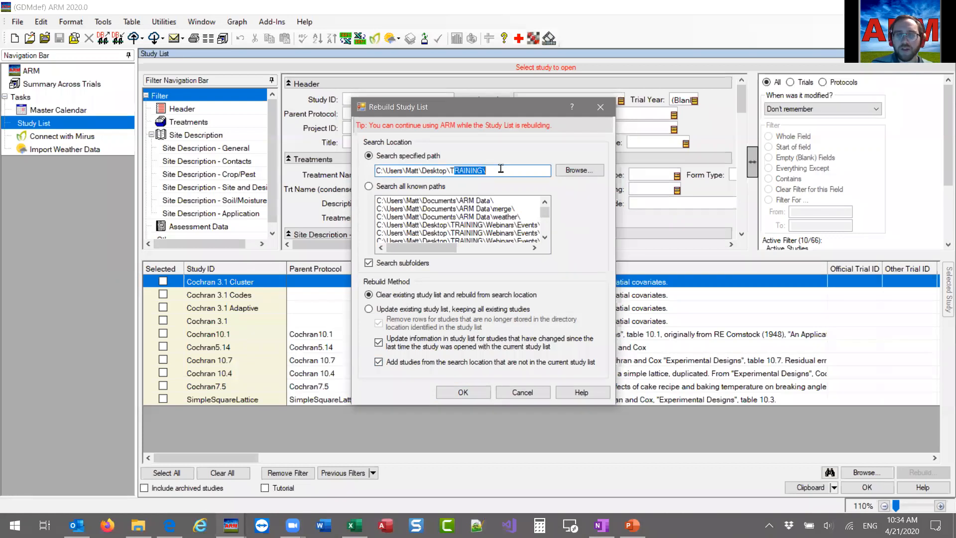
click(499, 170)
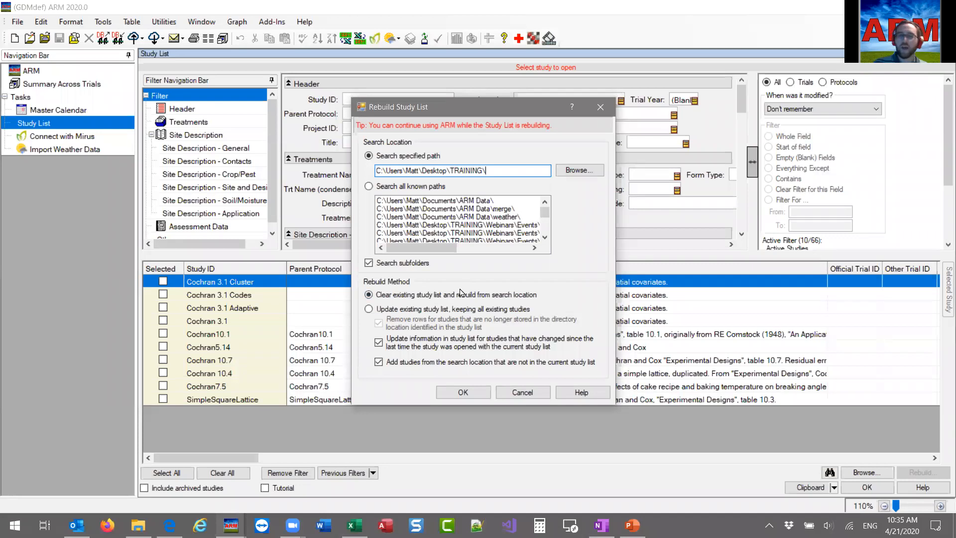
click(463, 392)
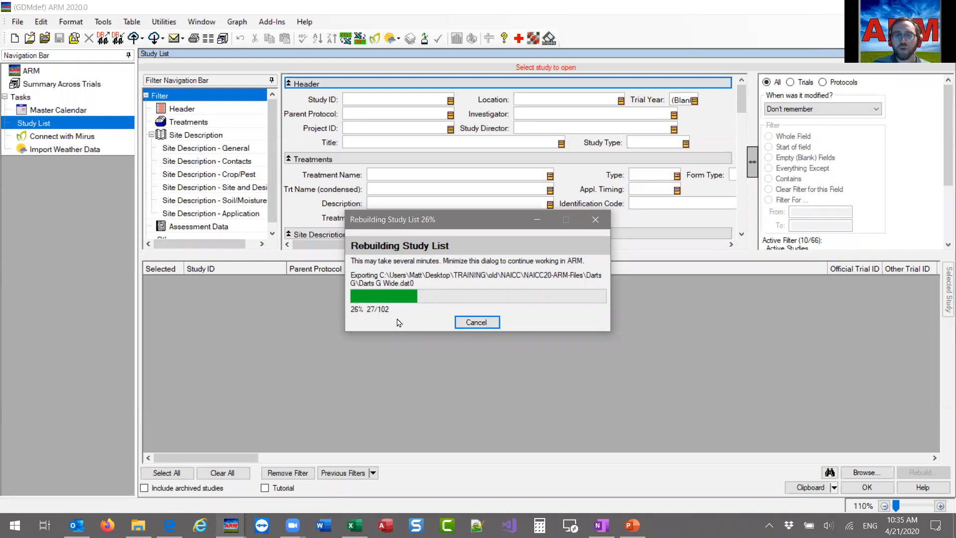
drag(477, 224, 724, 207)
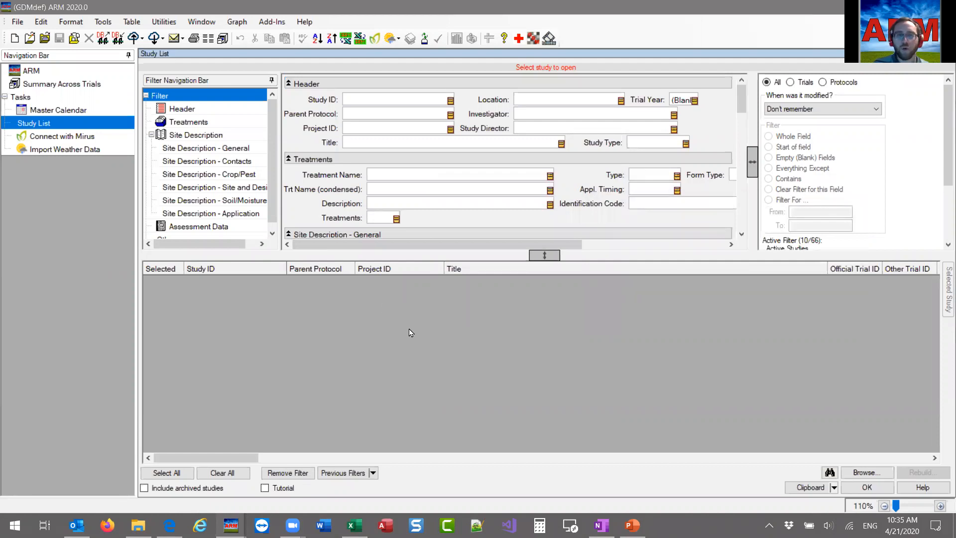
Open the recent LWA trial while the rebuild runs, close it, and dismiss the startup dialog to return to the Study List.
click(18, 22)
click(74, 313)
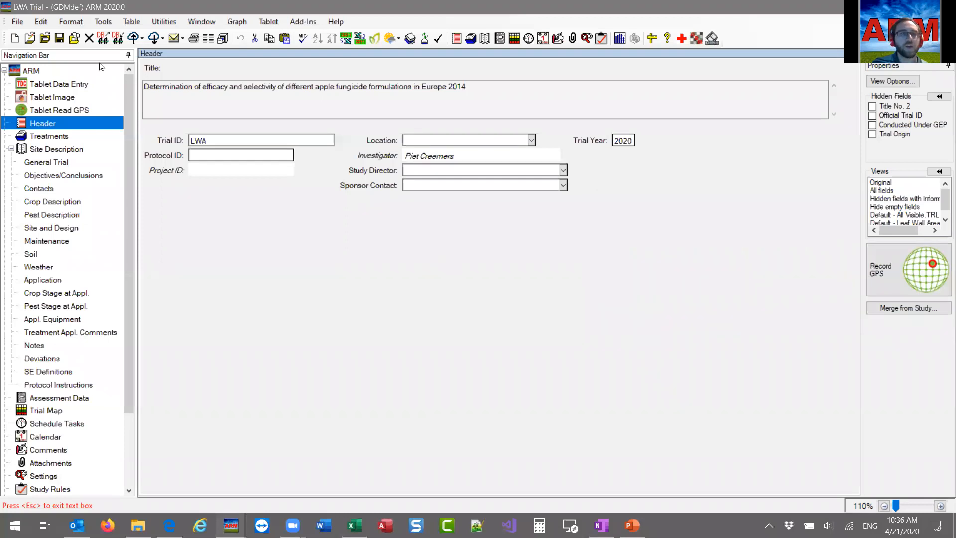
click(89, 38)
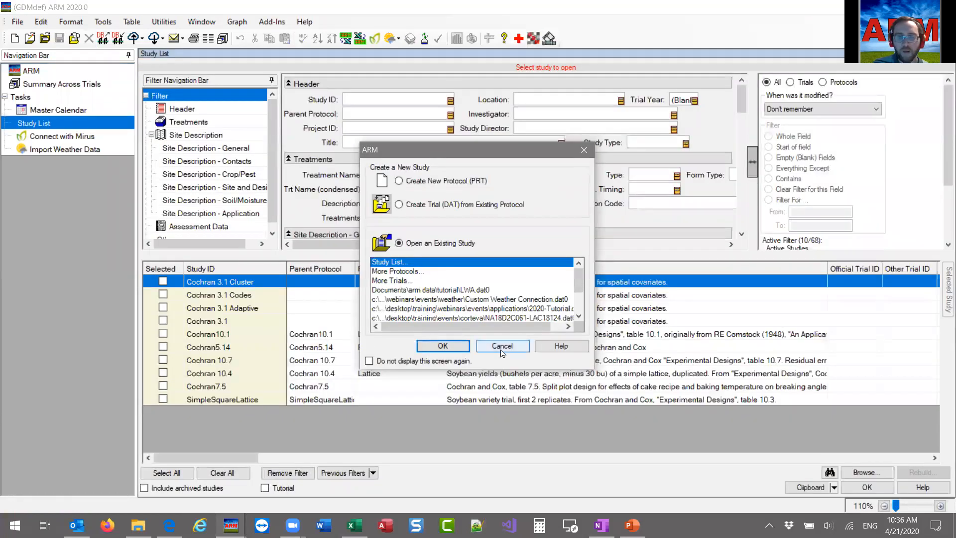
click(501, 347)
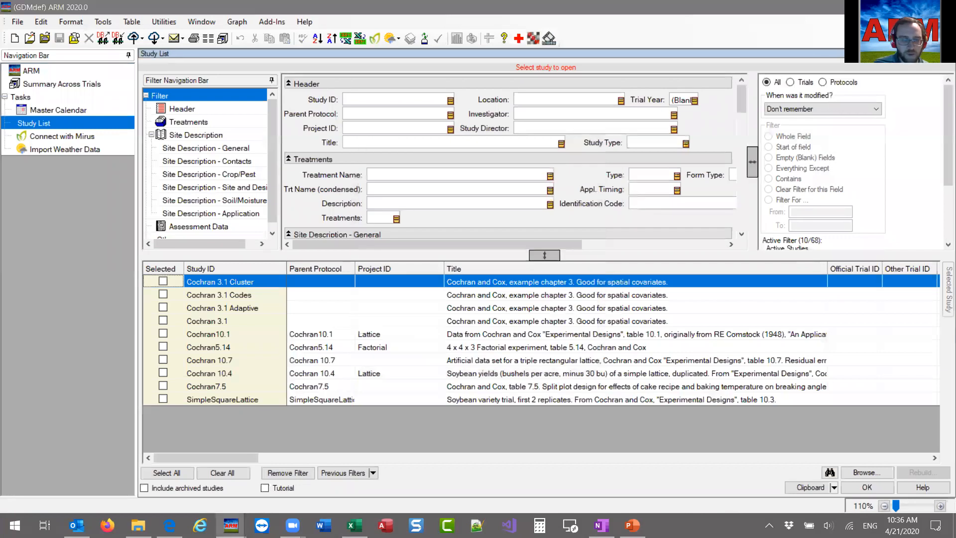
Remove the blank Trial Year filter from the partly rebuilt list and bring up the rebuild progress window.
click(315, 441)
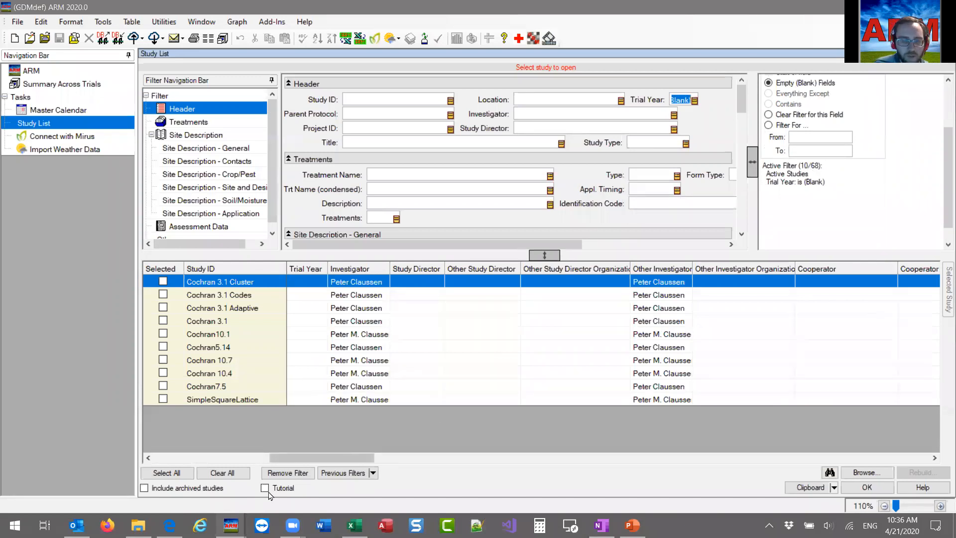
click(292, 473)
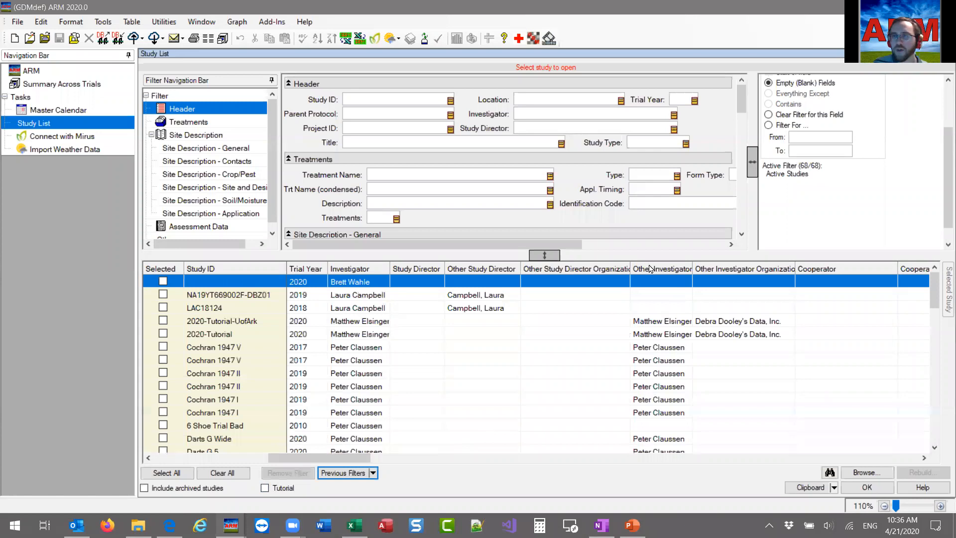
mouse_move(231, 525)
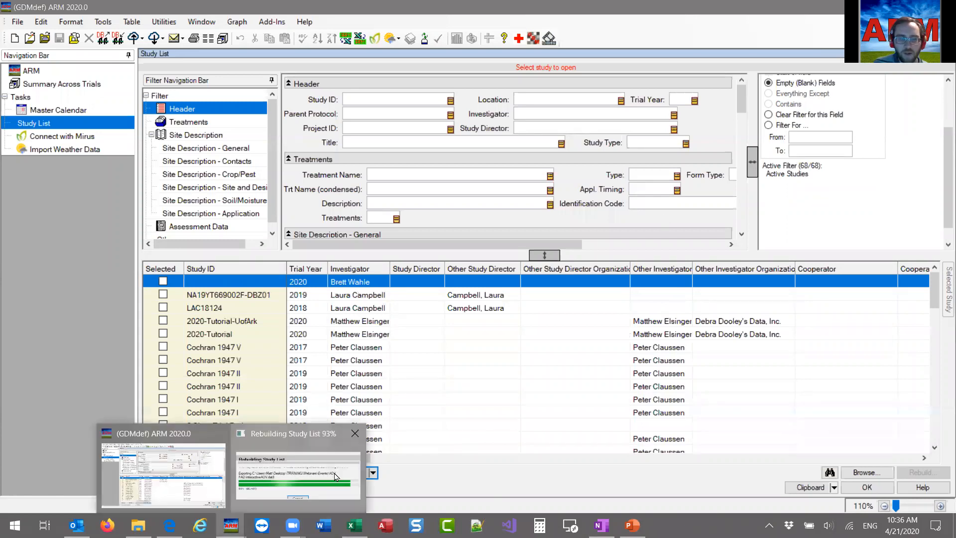
click(335, 476)
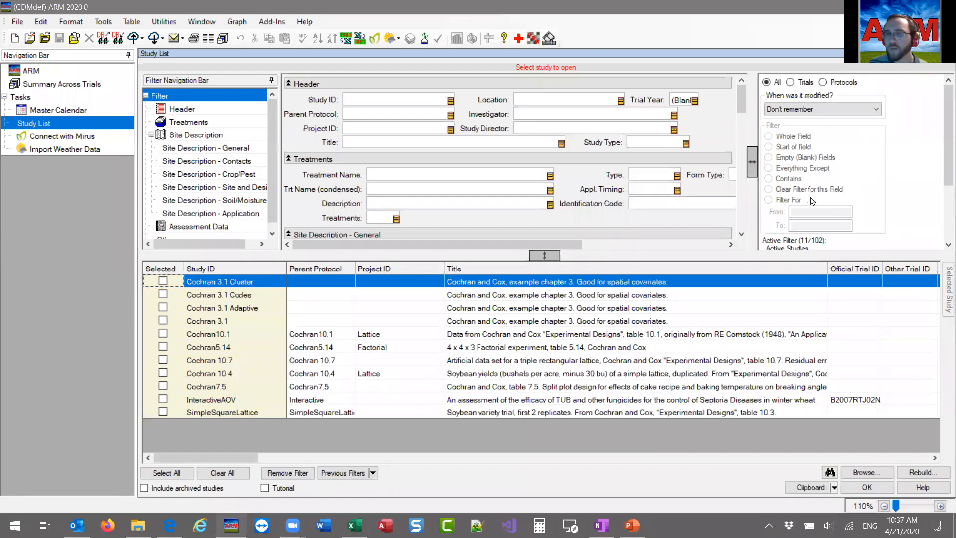
Remove the blank Trial Year filter from the rebuilt study list and look through all the active studies.
scroll(812, 200, down, 3)
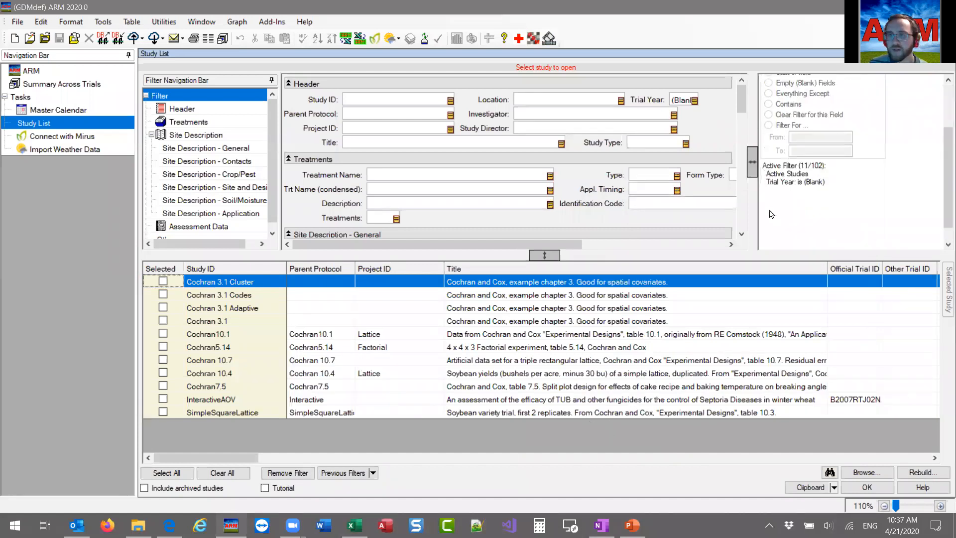
click(285, 474)
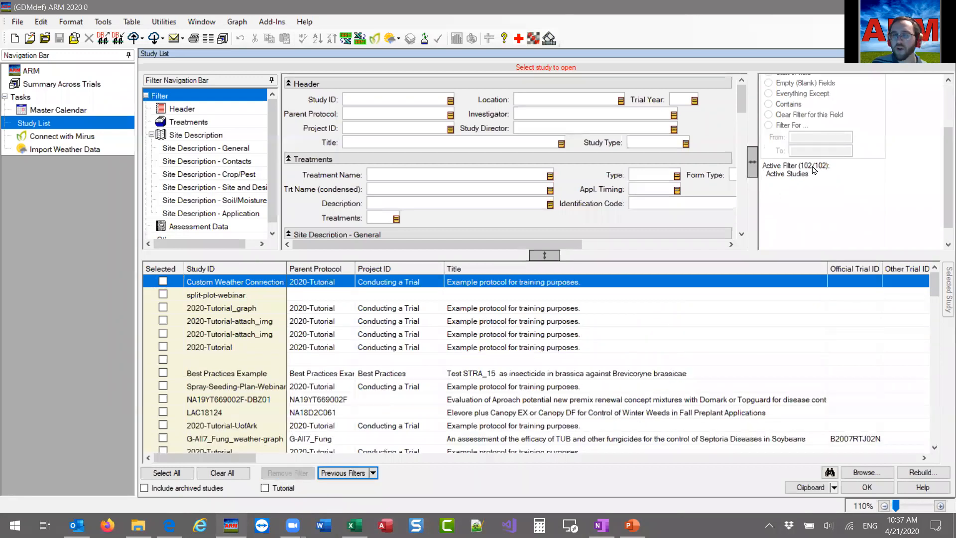
scroll(420, 363, down, 15)
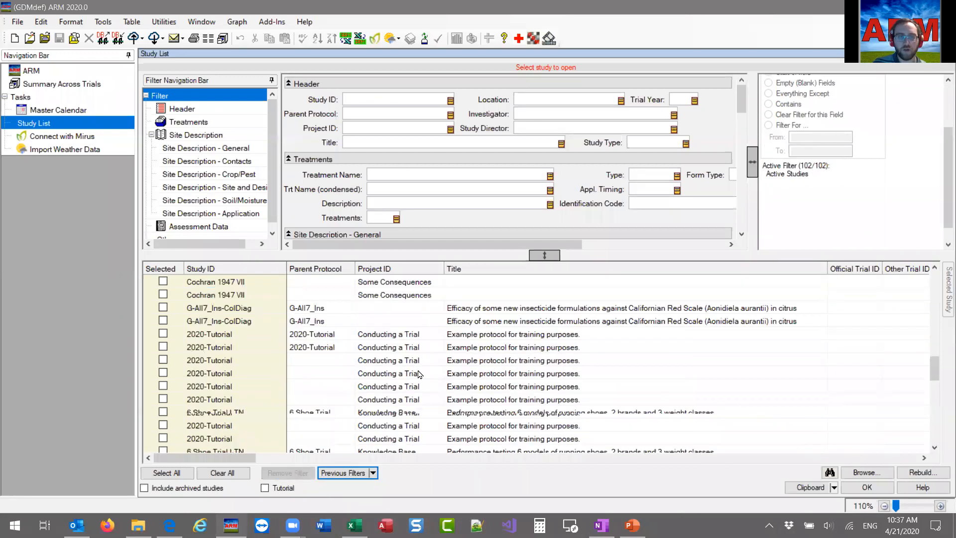
scroll(418, 373, up, 5)
scroll(403, 408, up, 10)
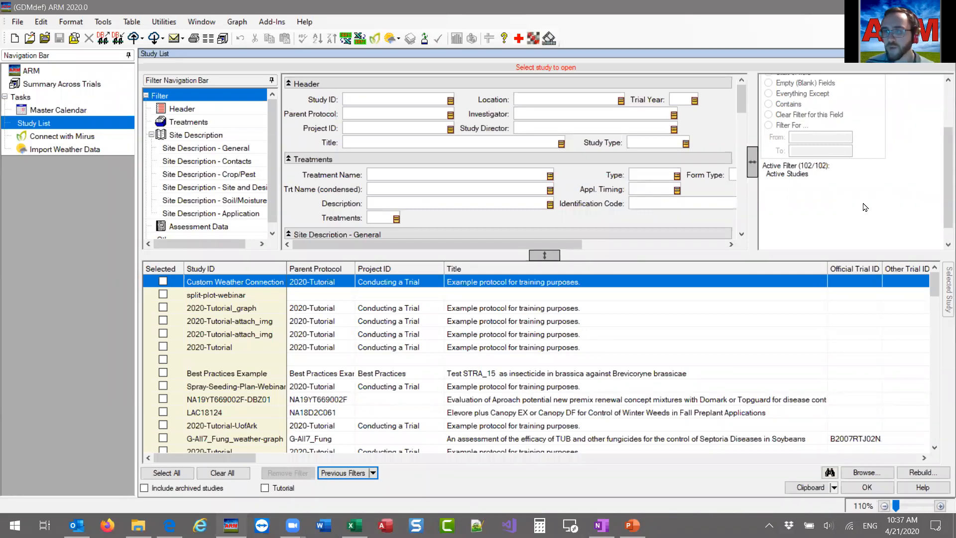
scroll(884, 212, up, 3)
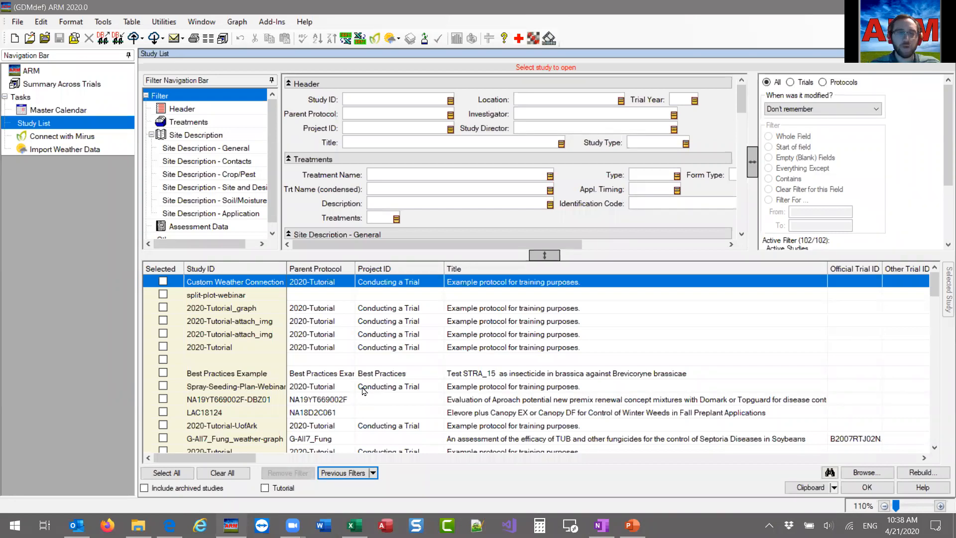
Examine the study list's far columns, including Study Definition, Site Description and Study File Path, and return to the first columns.
drag(167, 459, 888, 452)
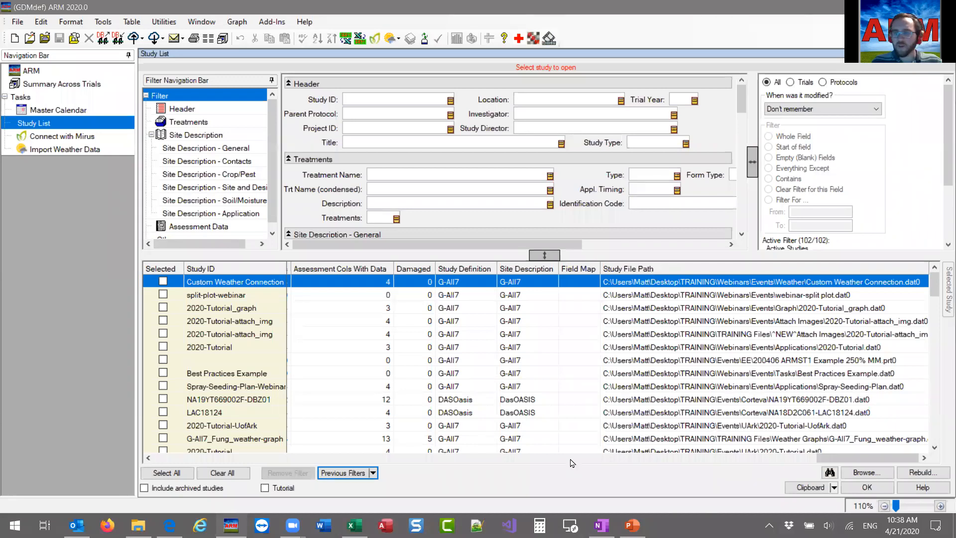
drag(853, 458, 204, 478)
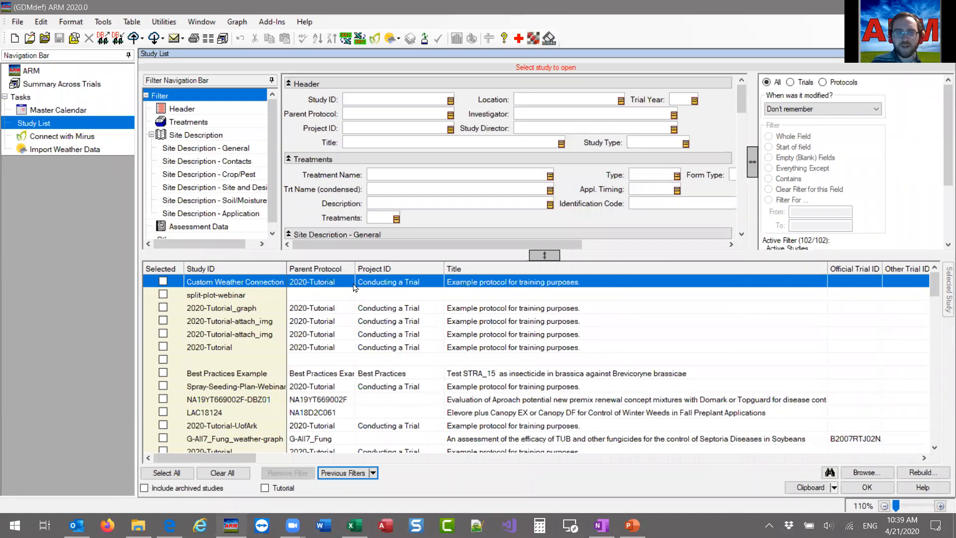
drag(218, 459, 540, 468)
click(755, 464)
click(755, 465)
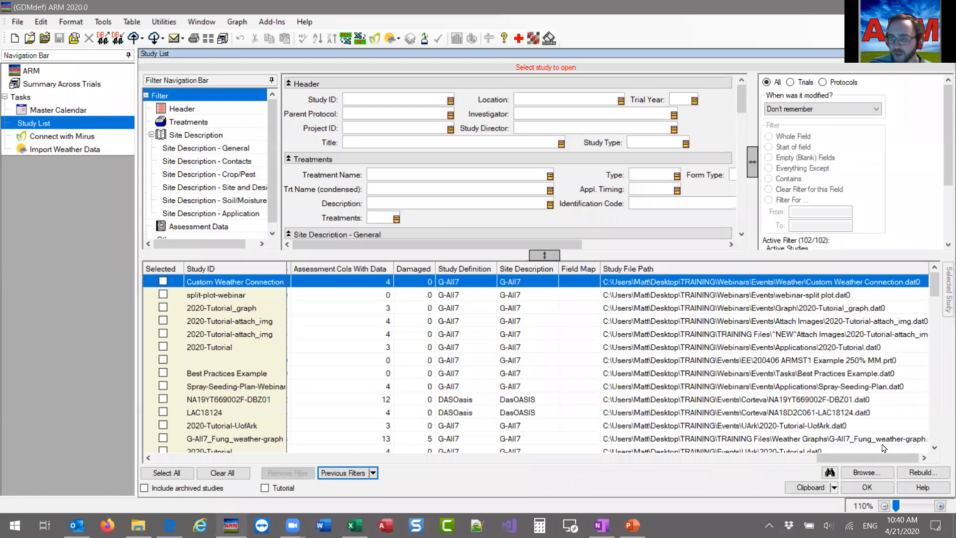
drag(879, 460, 209, 444)
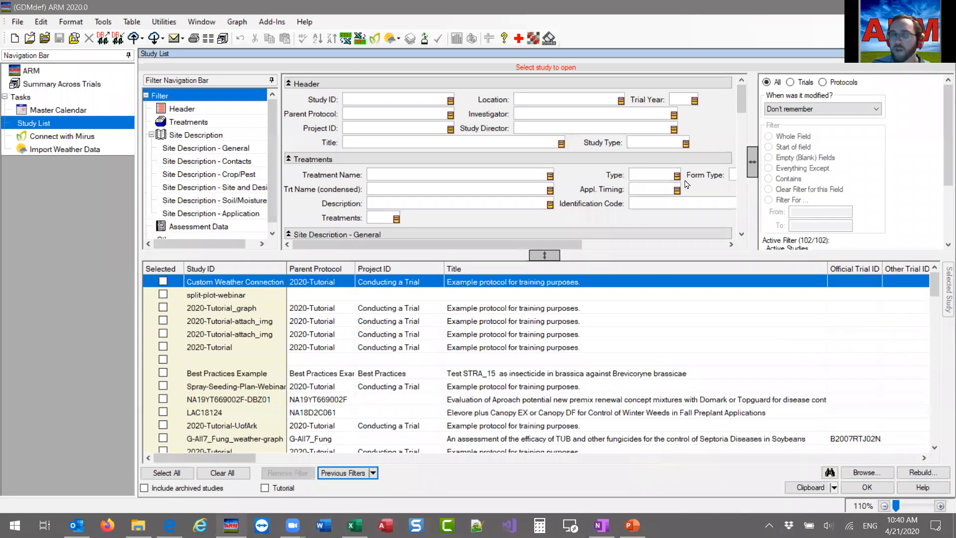
Show the Tutorial studies, check the active filter summary and remove the blank Trial Year filter.
click(277, 489)
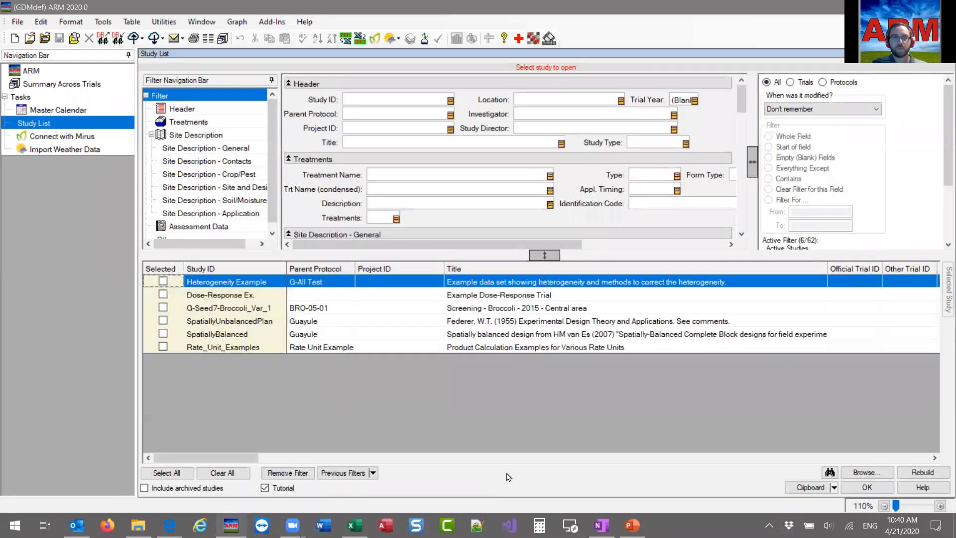
scroll(822, 178, down, 3)
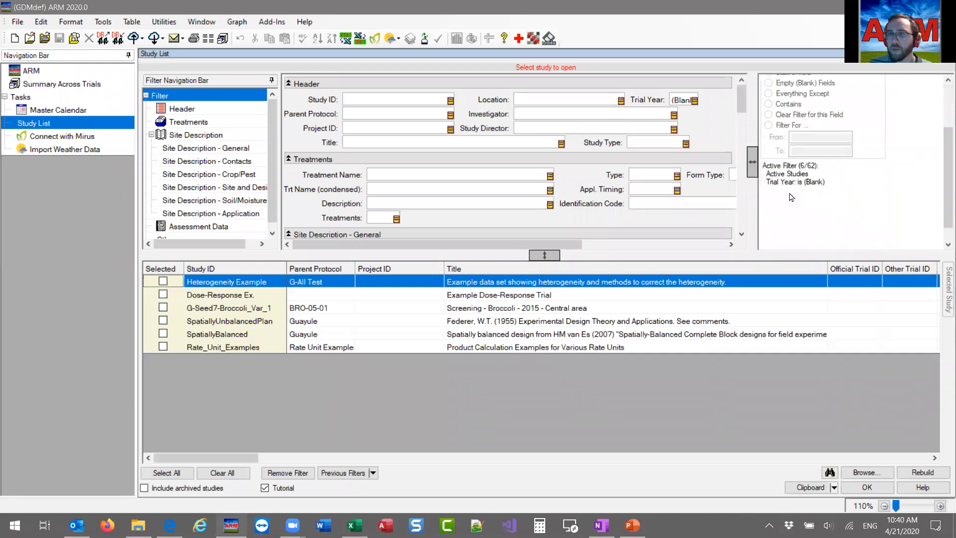
scroll(769, 206, up, 5)
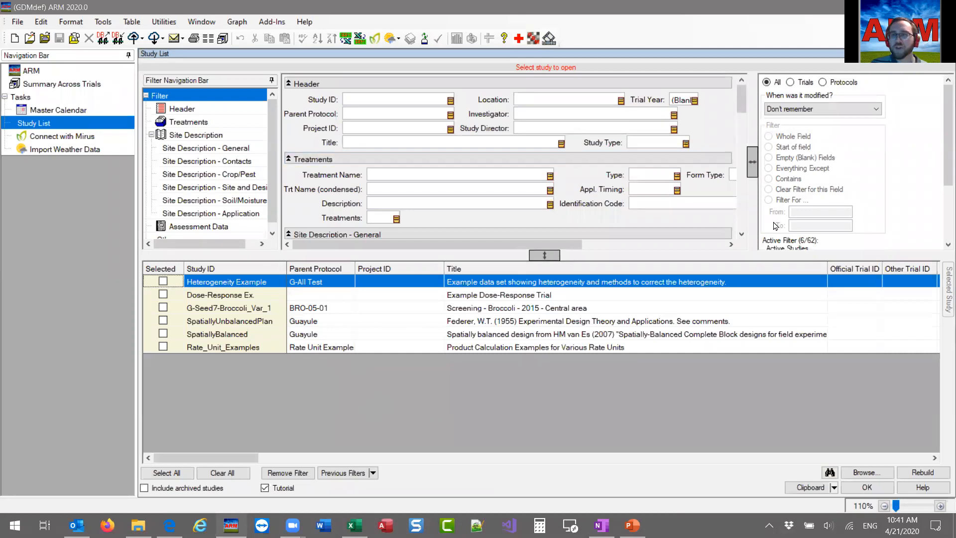
scroll(775, 239, down, 2)
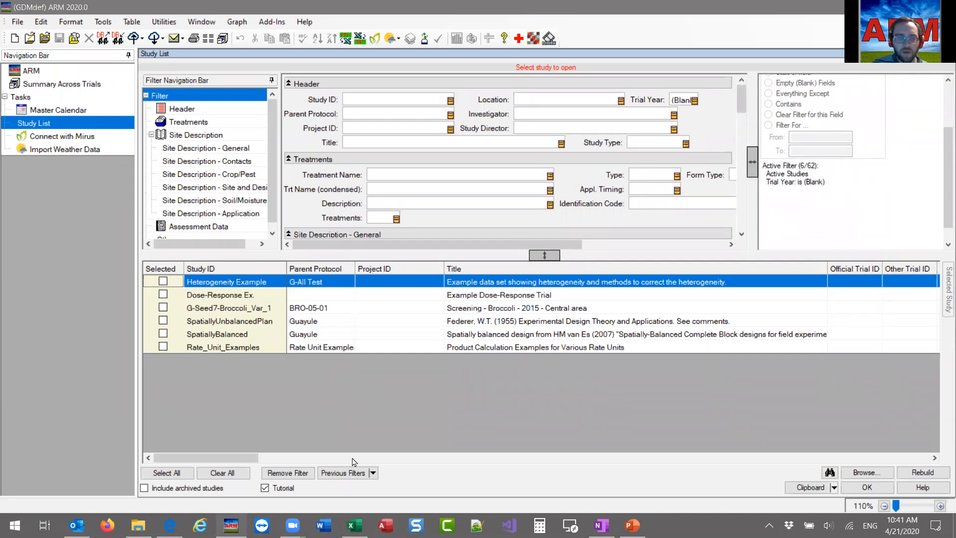
click(288, 473)
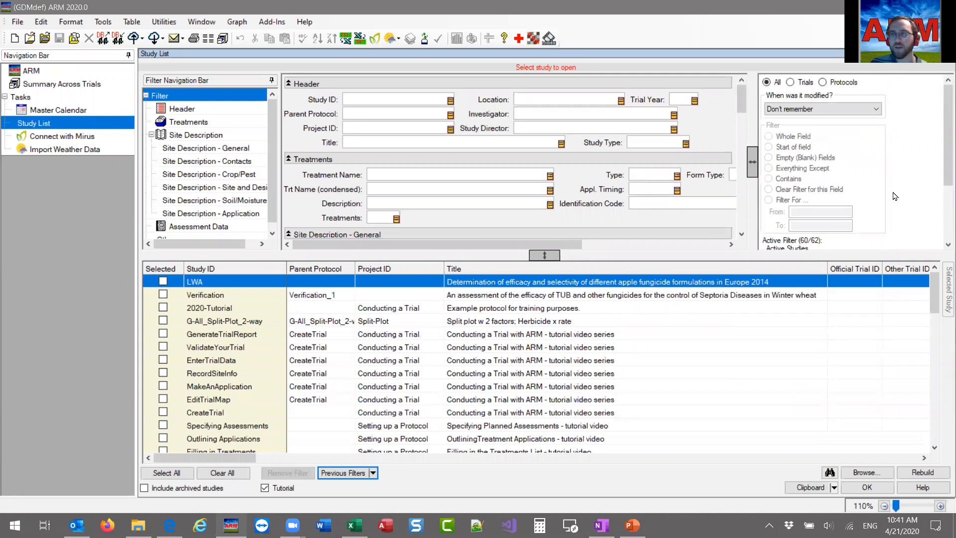
Filter the Title field for studies that contain "example".
click(394, 143)
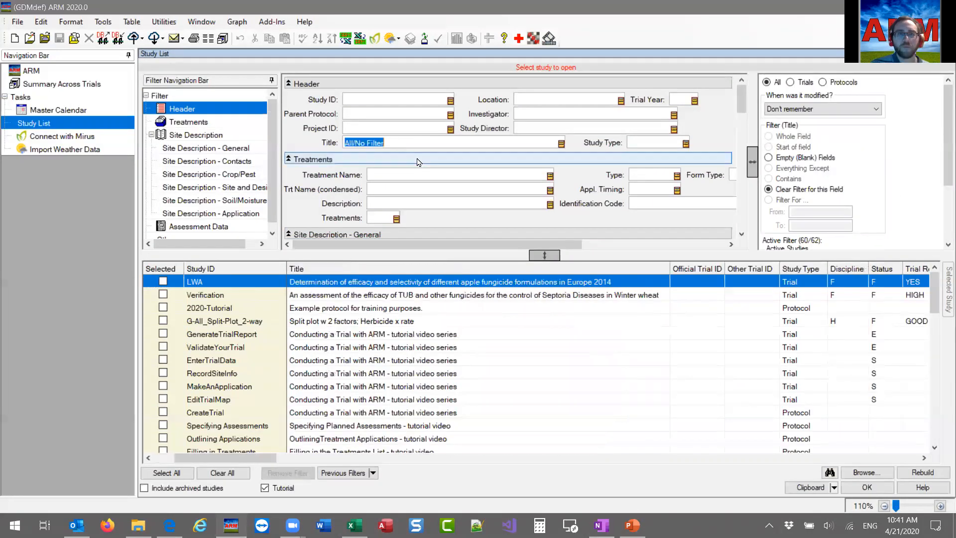
click(394, 143)
drag(394, 143, 314, 149)
text(example)
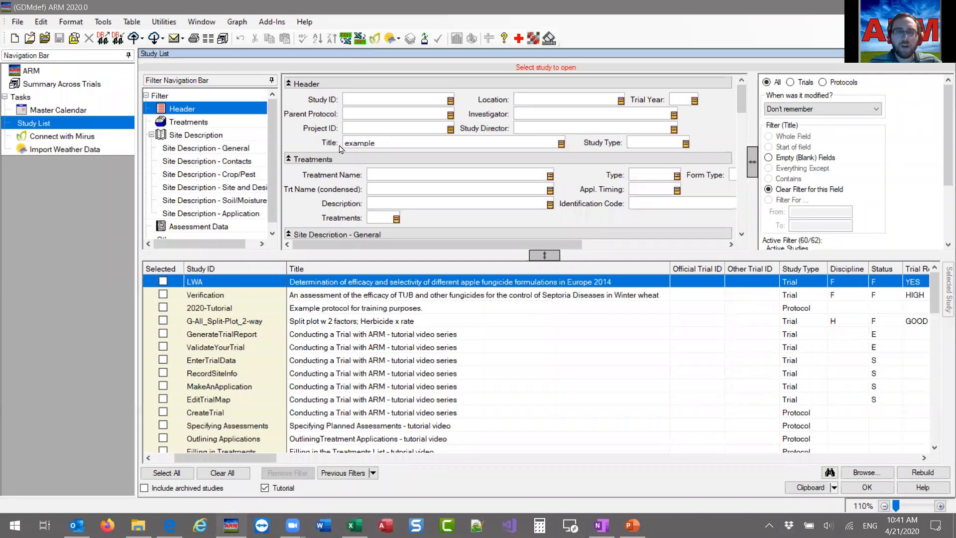
right_click(377, 142)
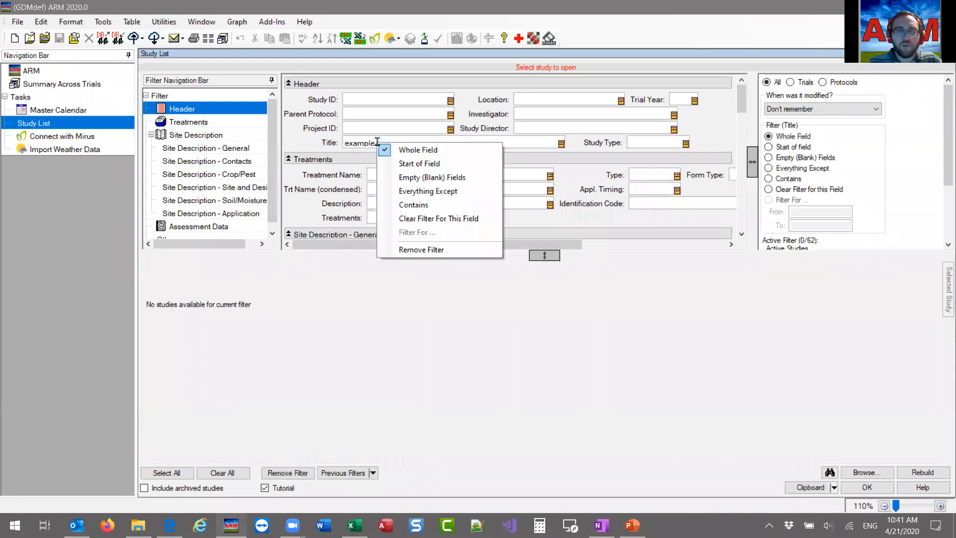
click(410, 204)
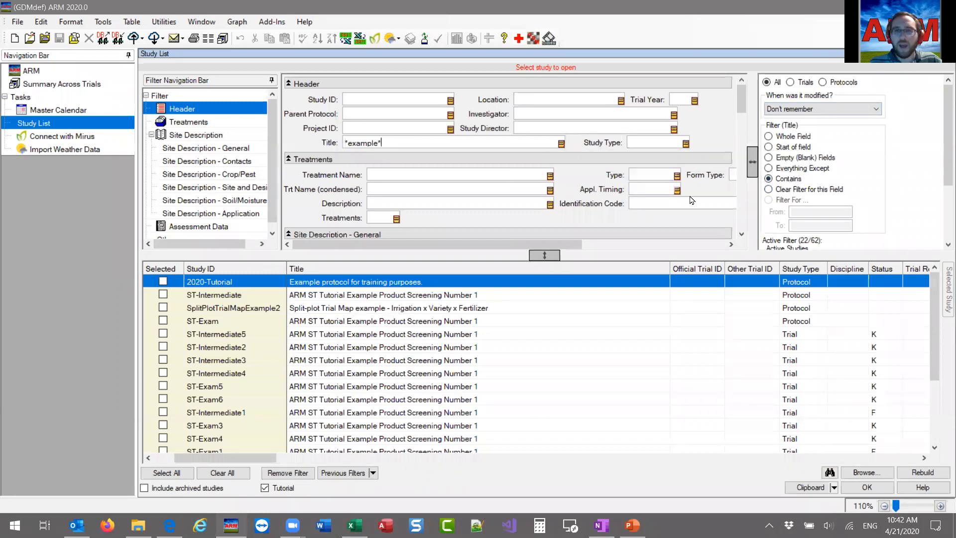
Clear the Title filter and re-enter it with wildcards as *example*.
click(788, 182)
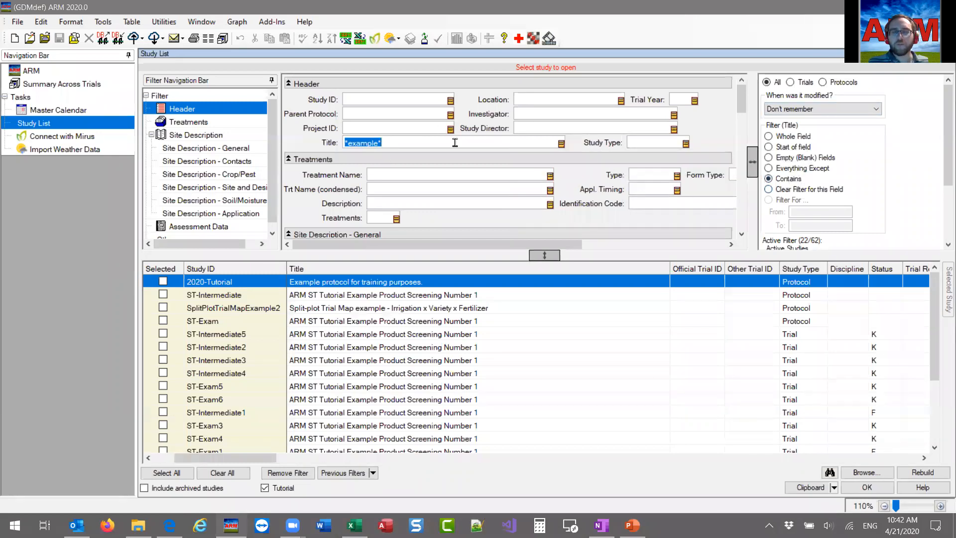
click(382, 142)
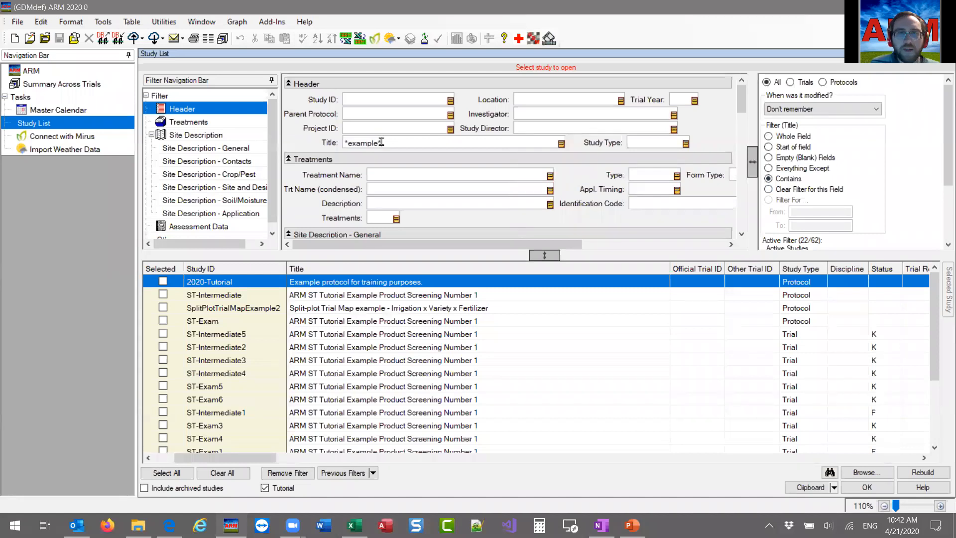
drag(381, 142, 346, 144)
click(347, 144)
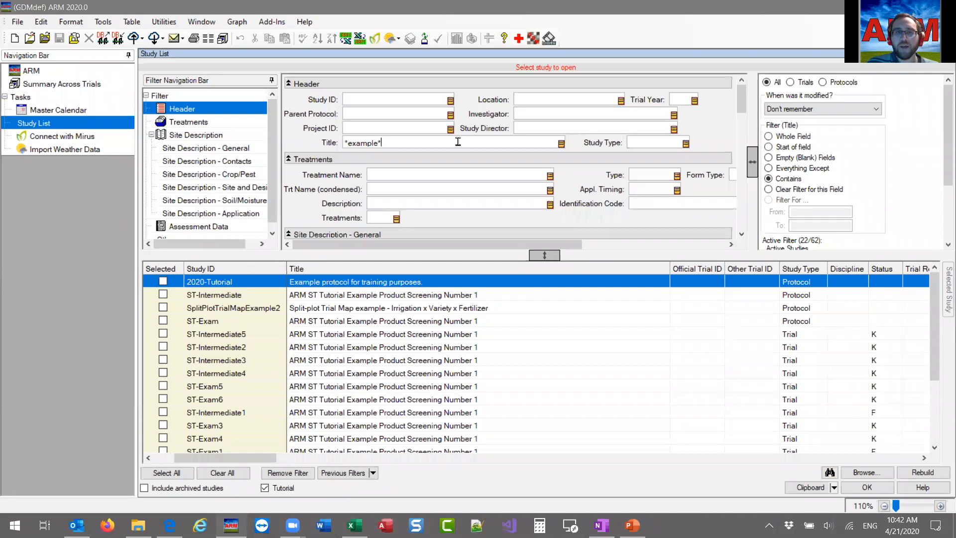
key(BackSpace)
key(BackSpace)
key(BackSpace)
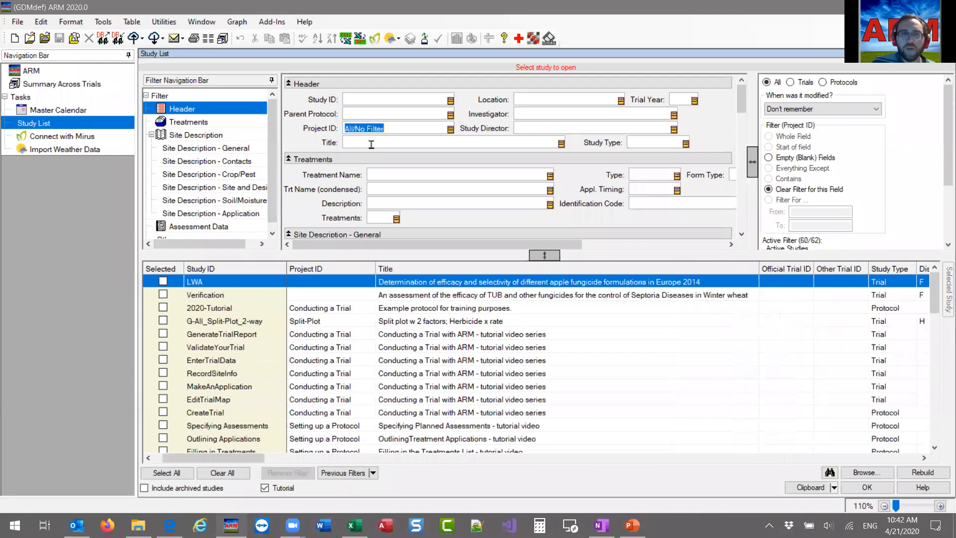
text(*example*)
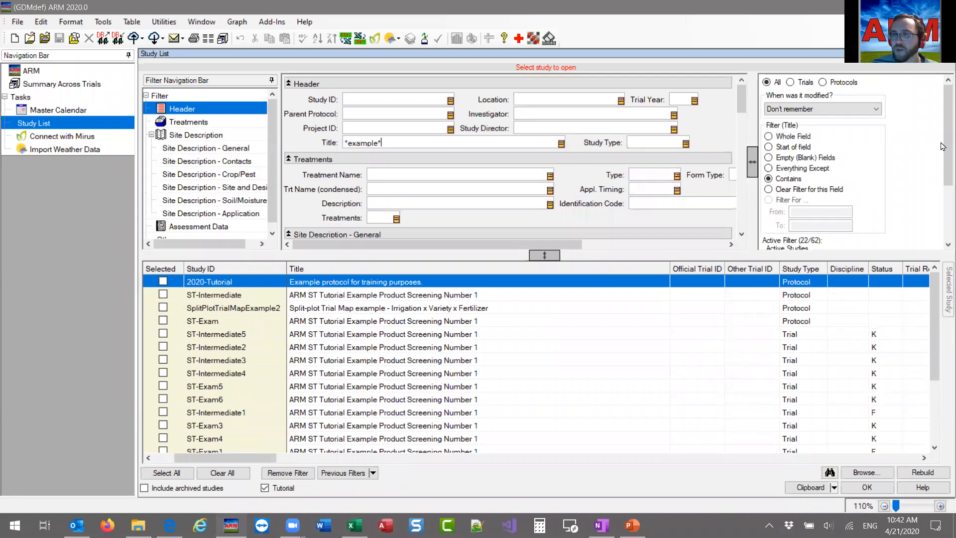
Review the studies matching the Title filter, and switch its matching option to Start of field and finally to Whole Field.
scroll(942, 147, down, 2)
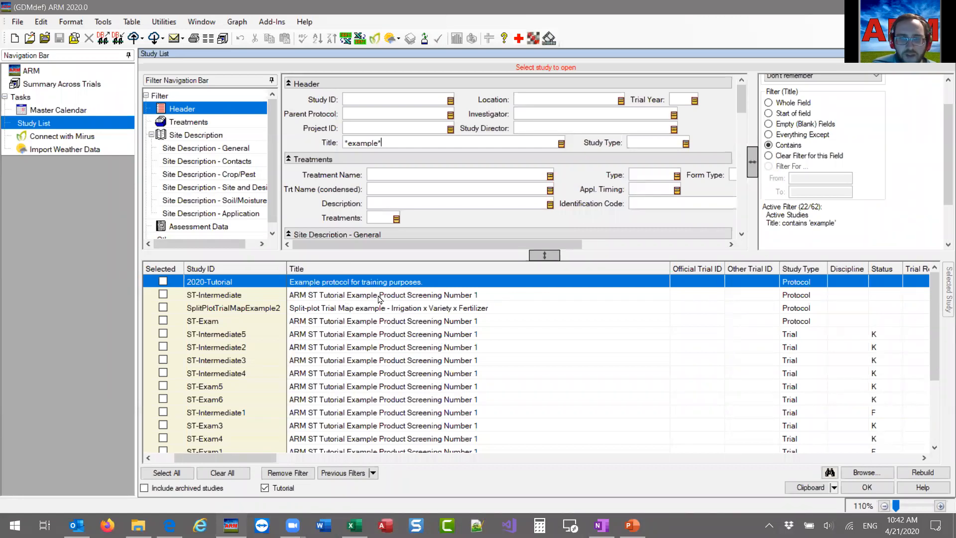
scroll(364, 369, down, 3)
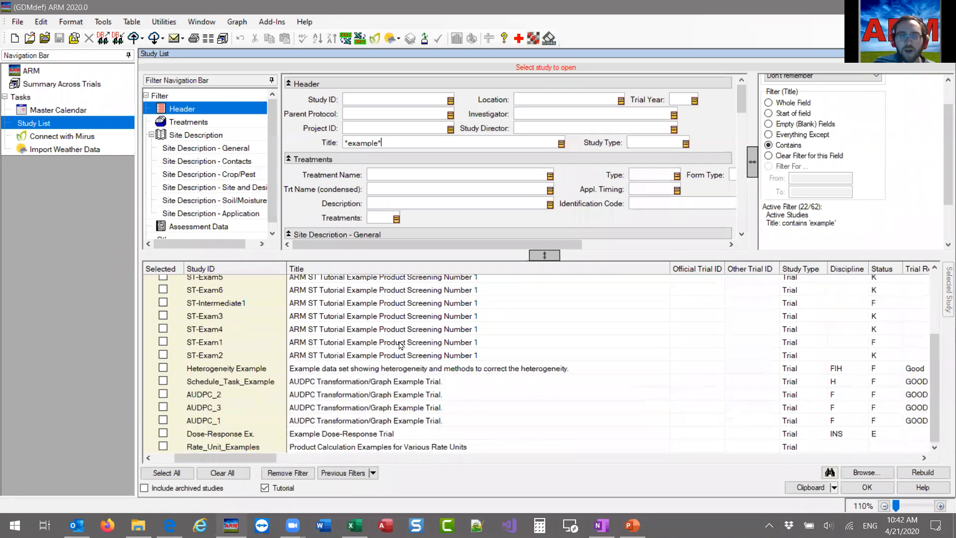
scroll(400, 346, up, 3)
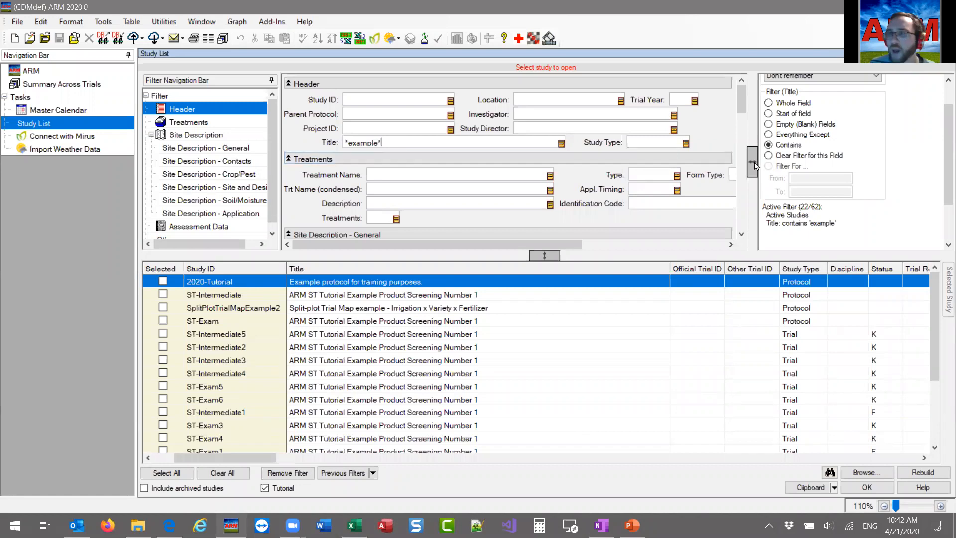
scroll(795, 151, up, 1)
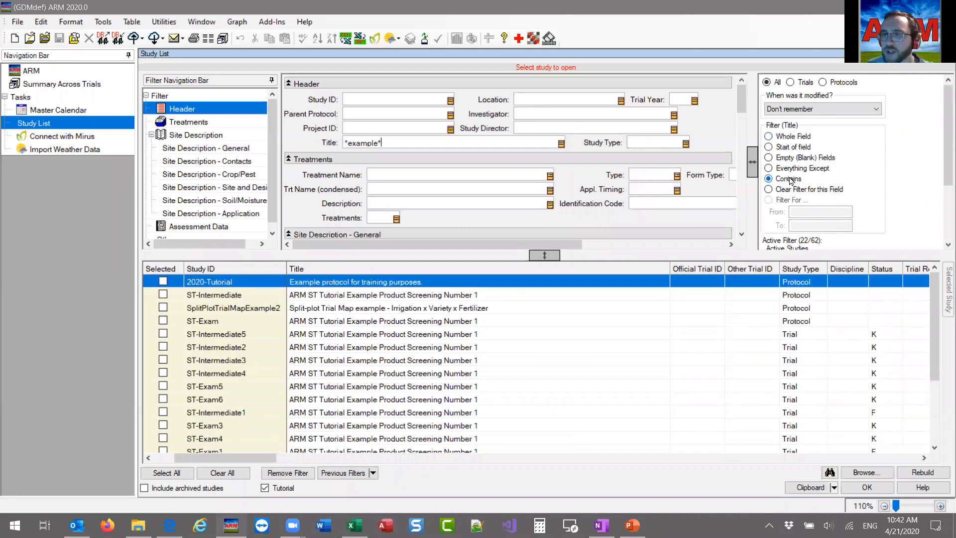
click(779, 146)
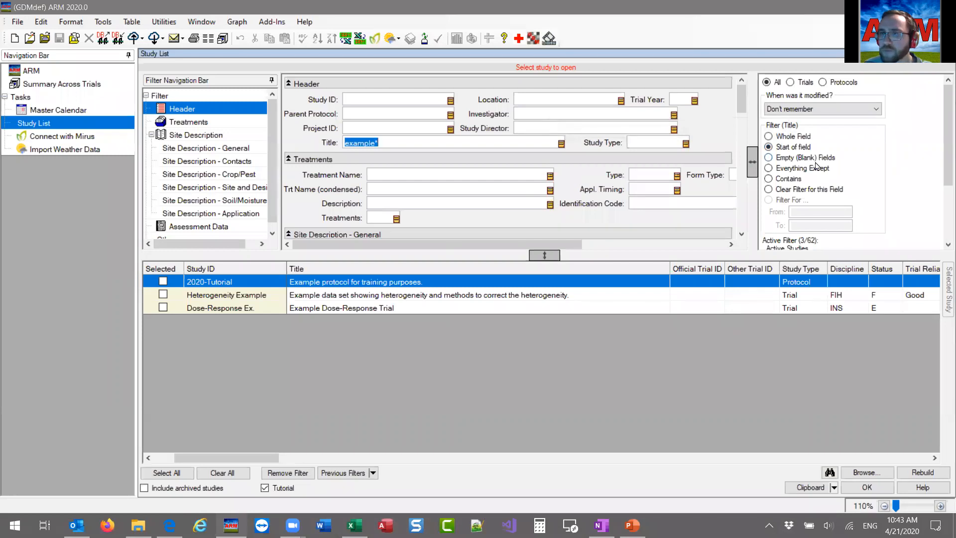
click(793, 138)
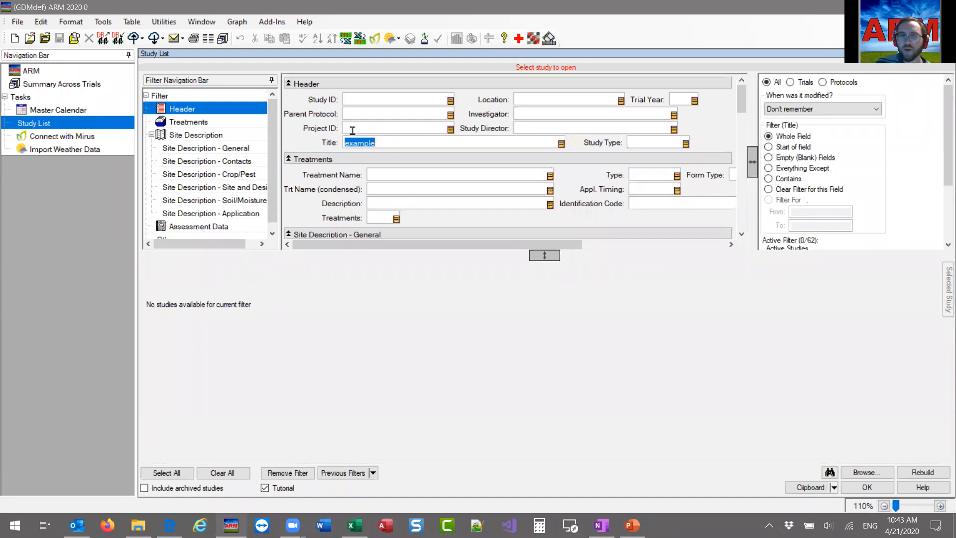
Clear the Title filter and filter the studies by treatment Type FERT.
key(Delete)
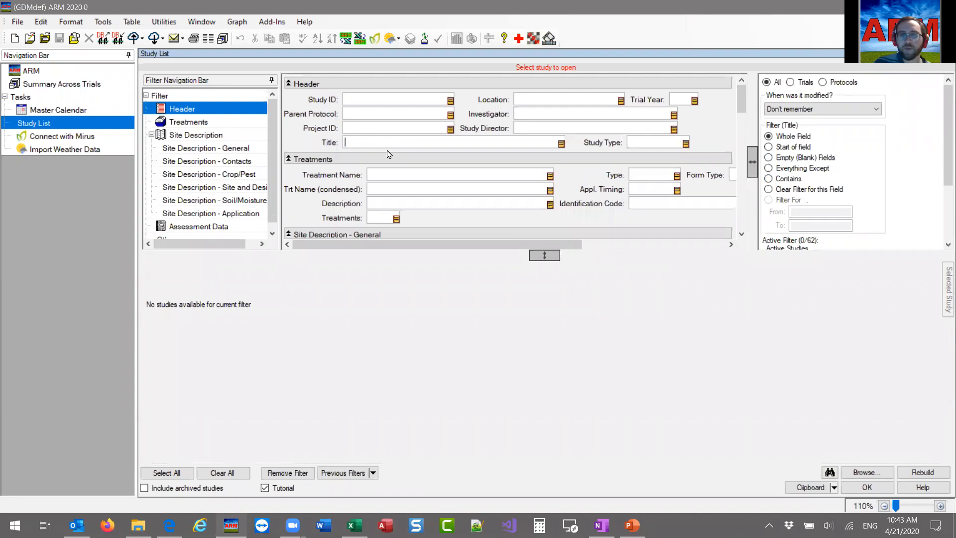
click(640, 175)
text(FERT)
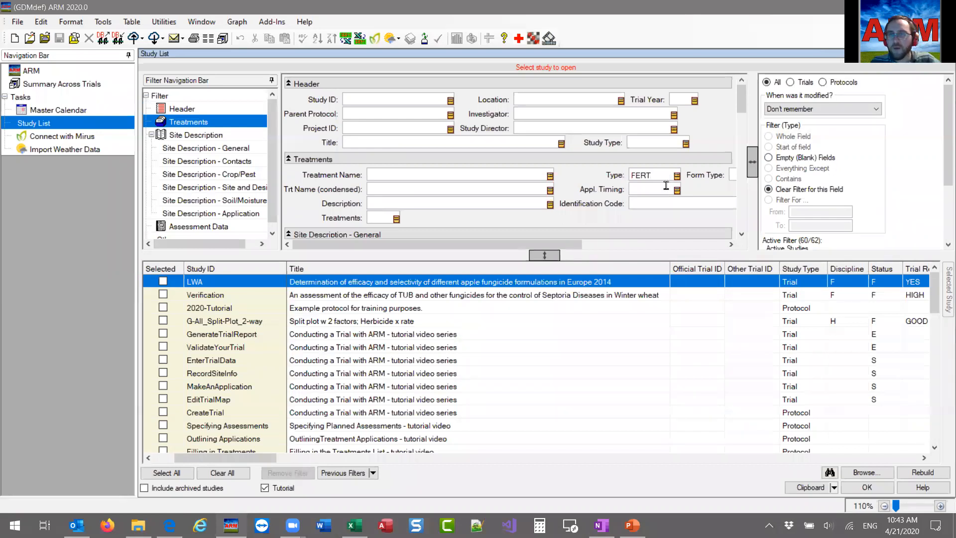
key(Return)
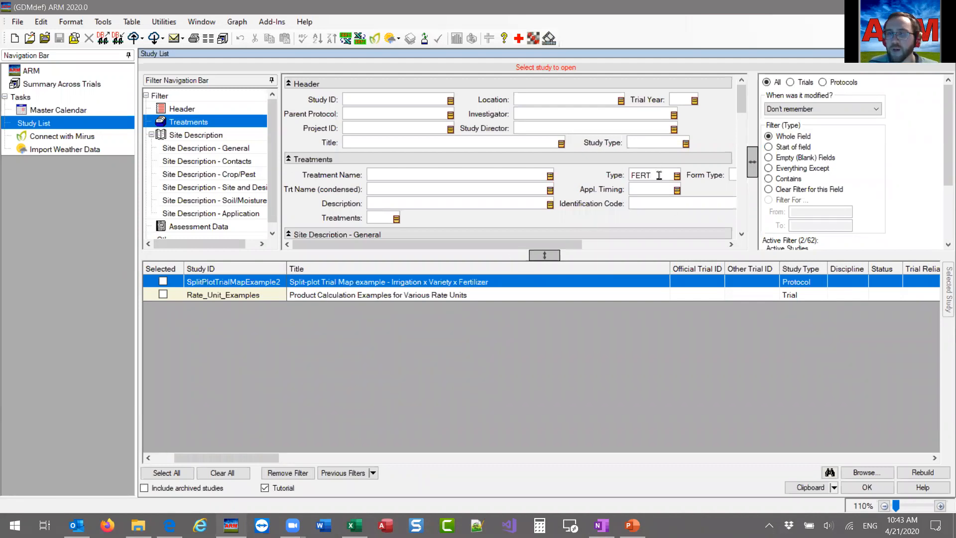
Clear the filter on the treatment Type field and check which filter options it offers.
click(802, 194)
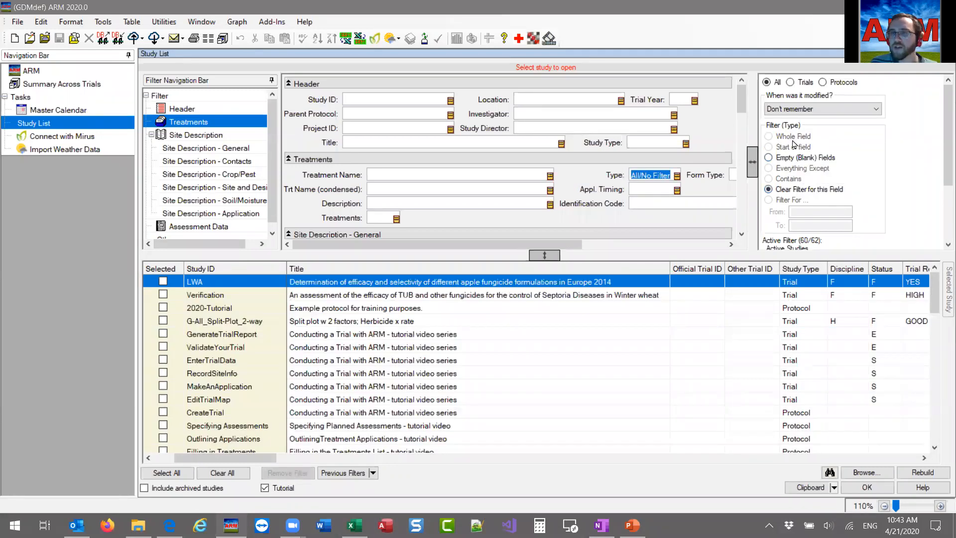
right_click(648, 171)
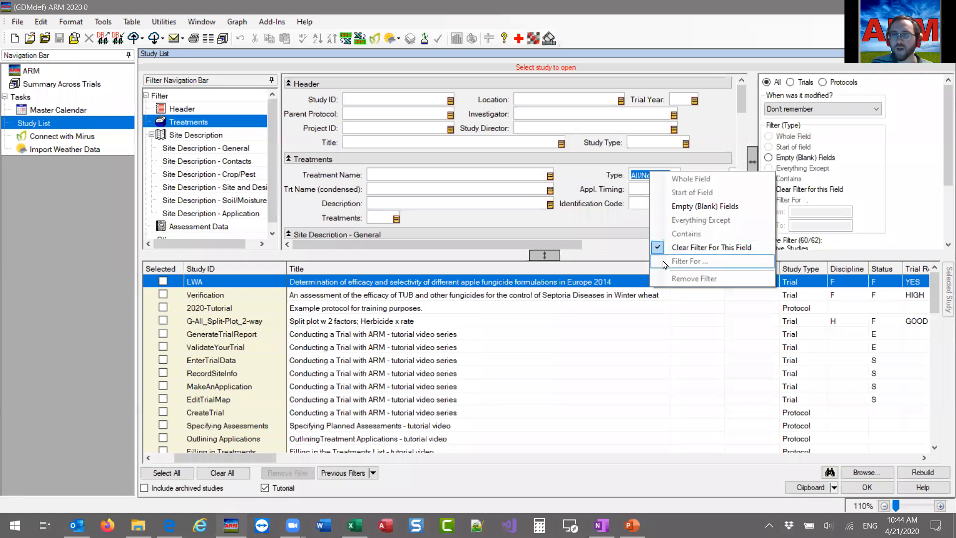
click(635, 174)
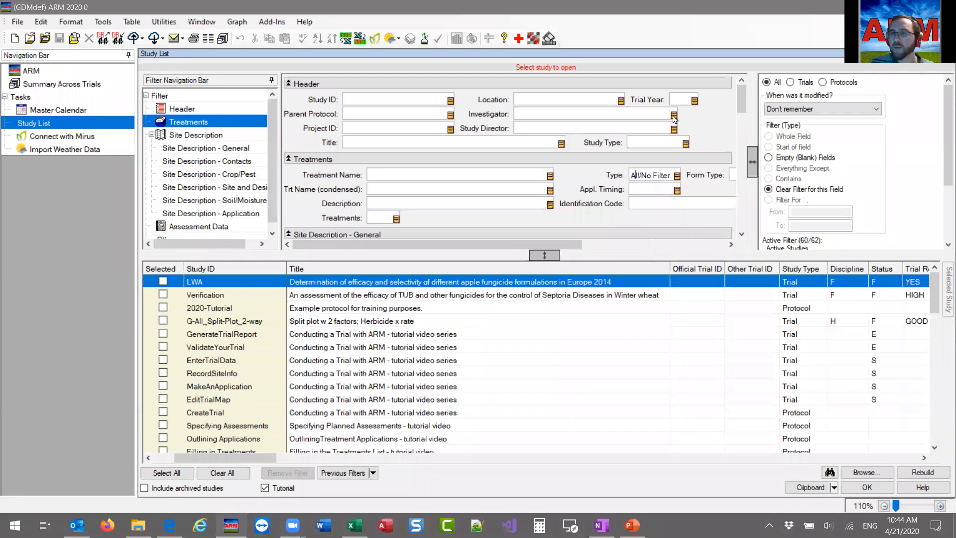
Filter the study list for a Trial Year range from 2019 to 2020.
click(679, 100)
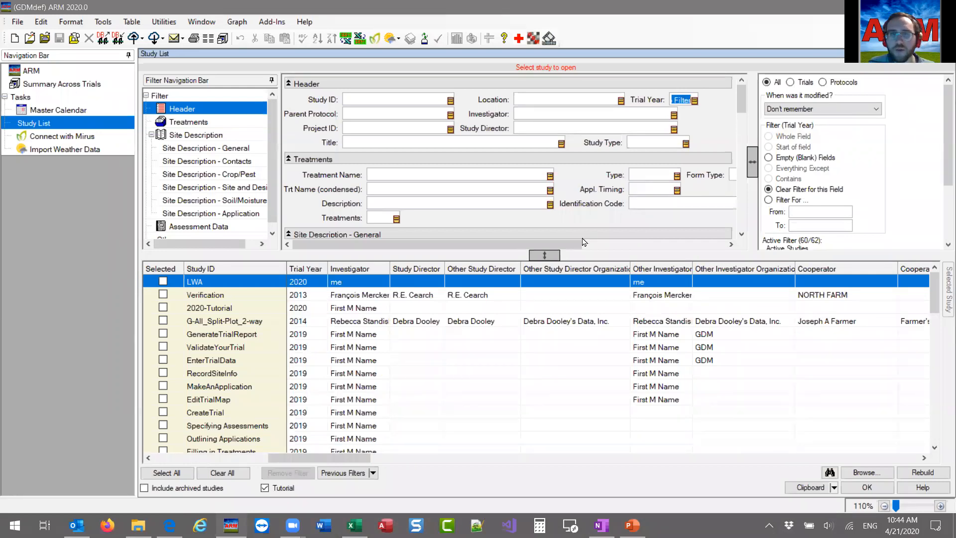
drag(549, 245, 596, 244)
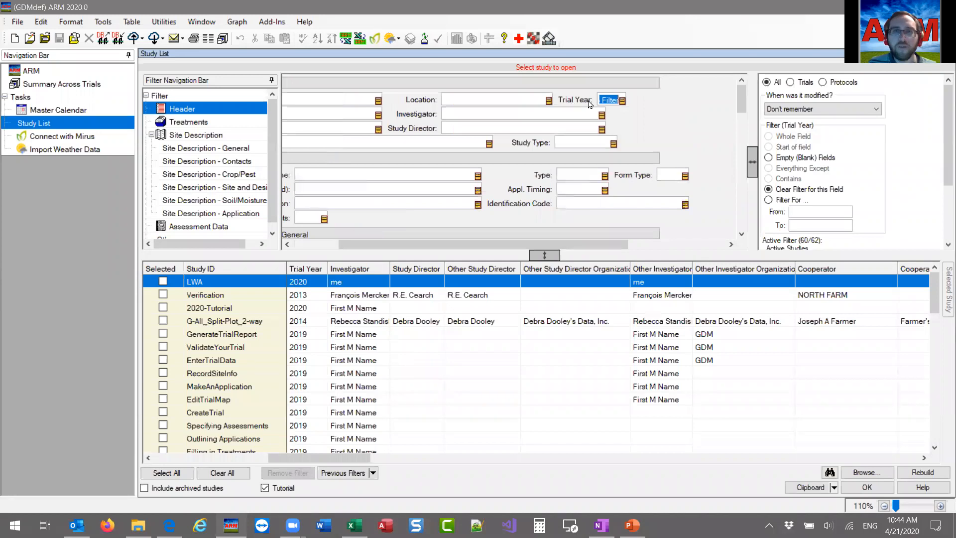
click(787, 201)
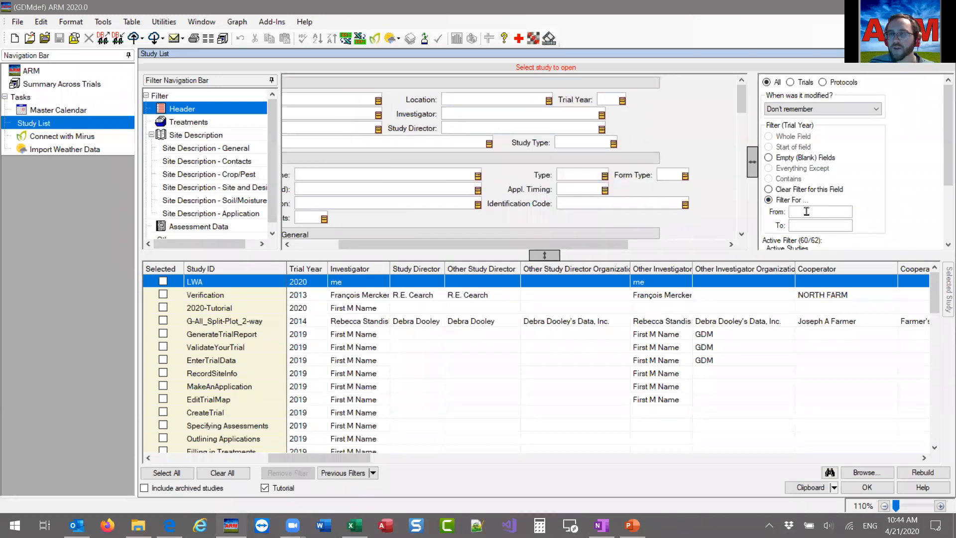
click(805, 212)
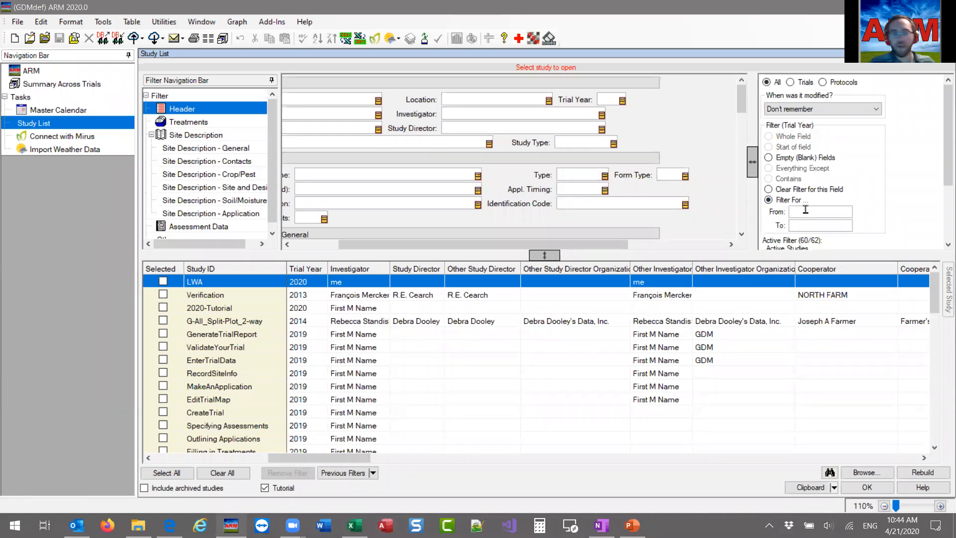
text(2019)
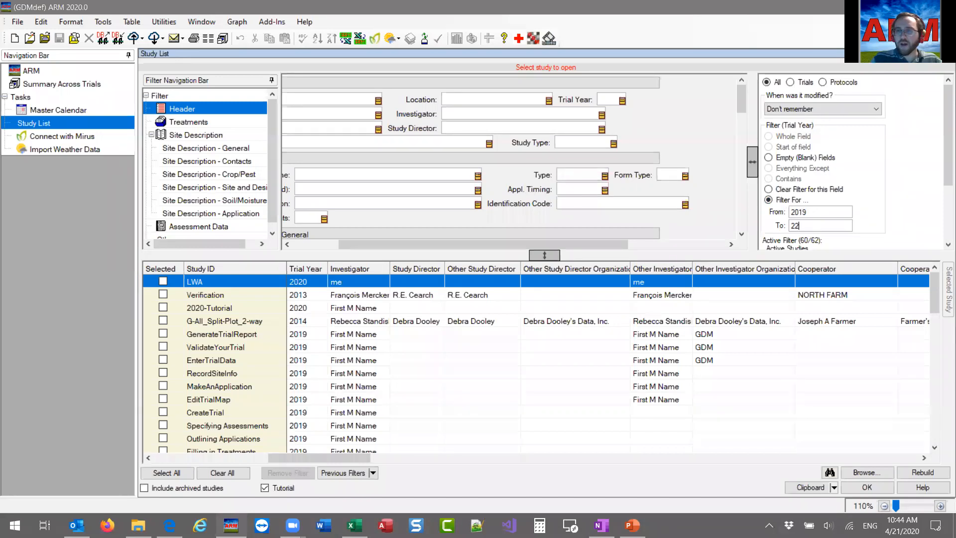
text(2020)
key(Return)
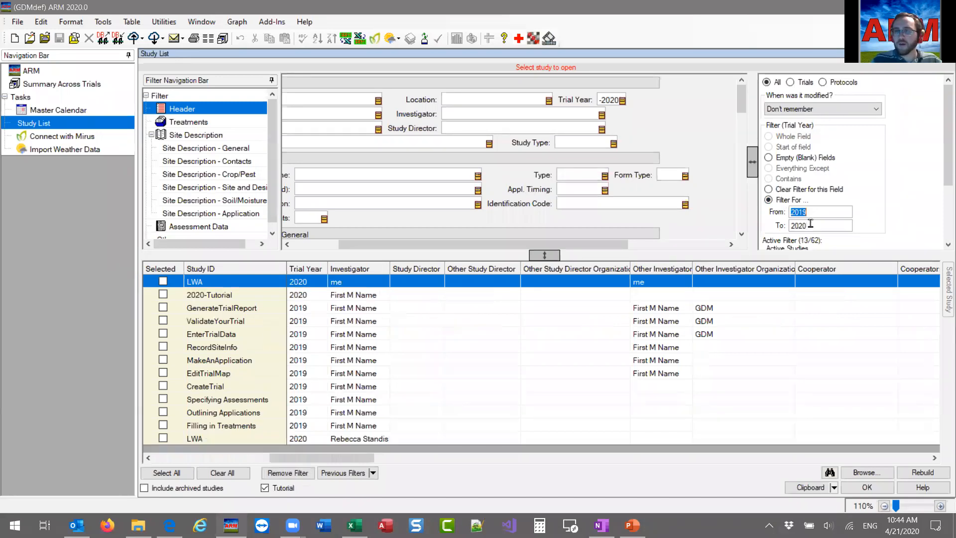
Extend the Trial Year filter range to start from 2017 and look through the matching studies.
scroll(846, 209, down, 3)
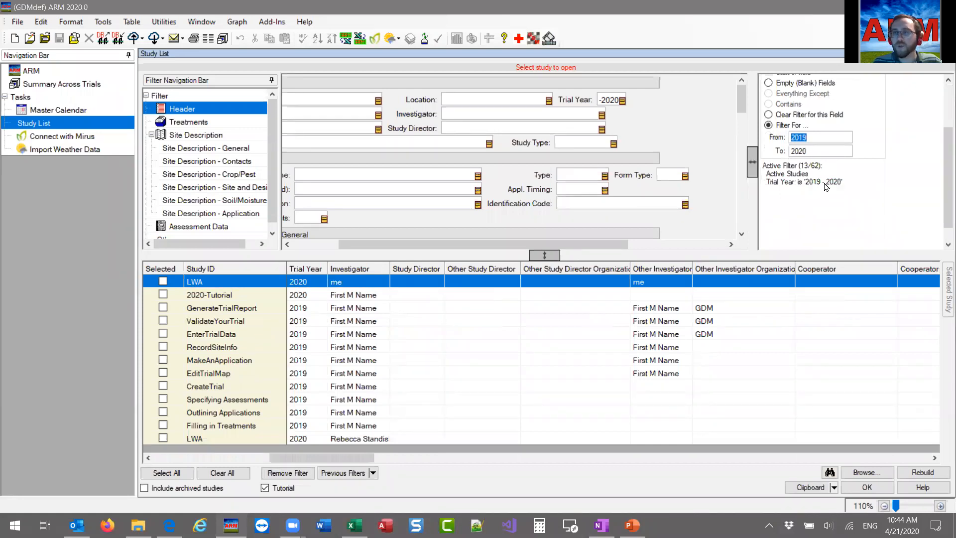
click(820, 140)
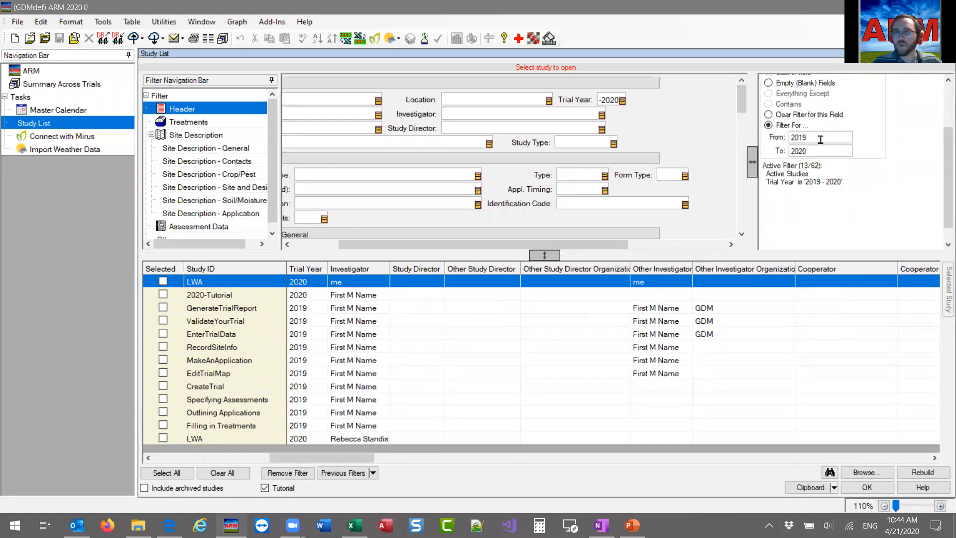
key(BackSpace)
text(7)
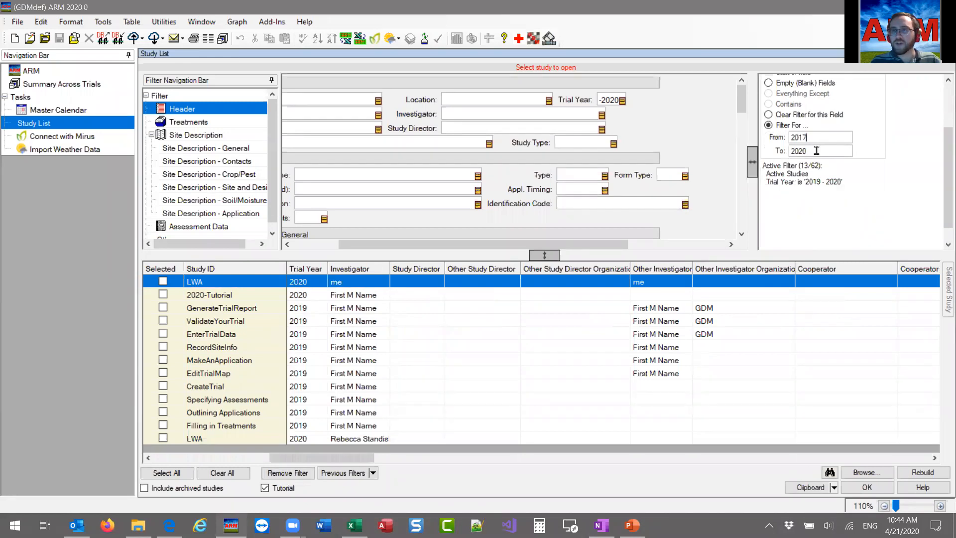
key(Tab)
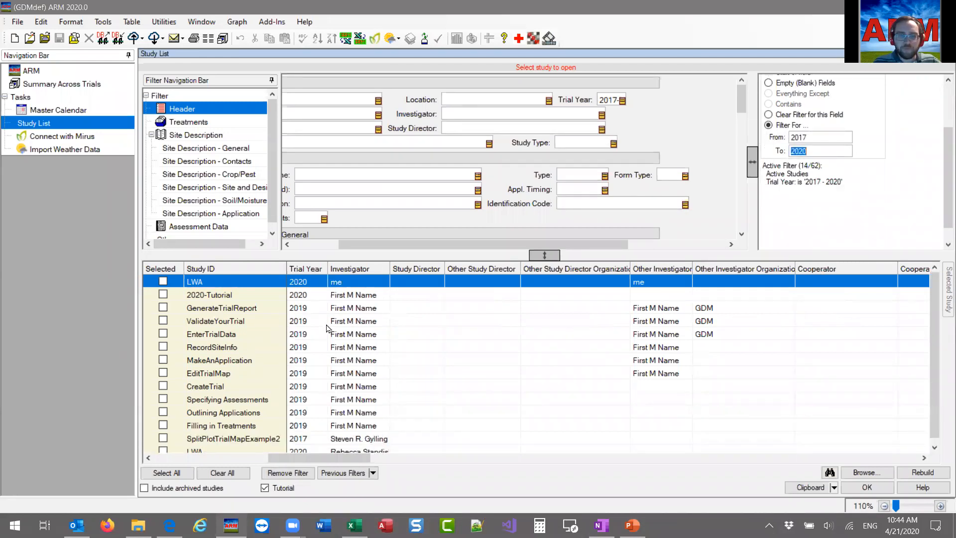
scroll(318, 343, down, 1)
scroll(304, 450, up, 1)
scroll(366, 169, down, 3)
scroll(441, 151, up, 3)
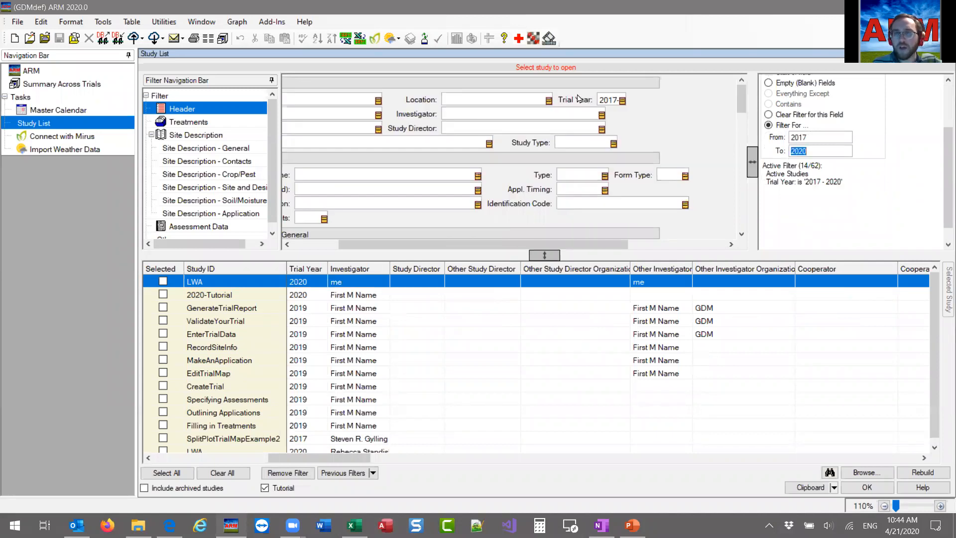
Set the Initiation Date filter in the general site description to run from Apr-7-2020 to Apr-21-2020.
click(467, 101)
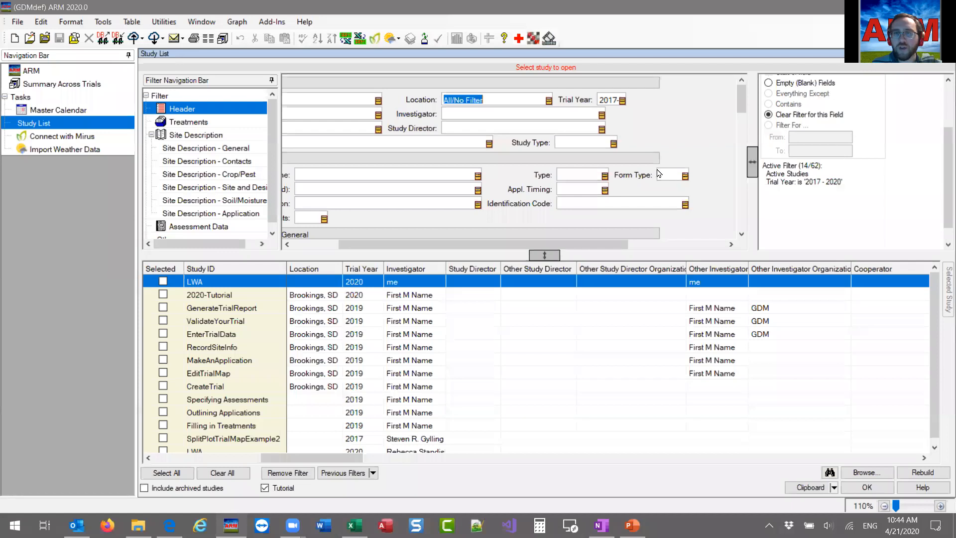
drag(536, 247, 492, 248)
scroll(577, 203, down, 3)
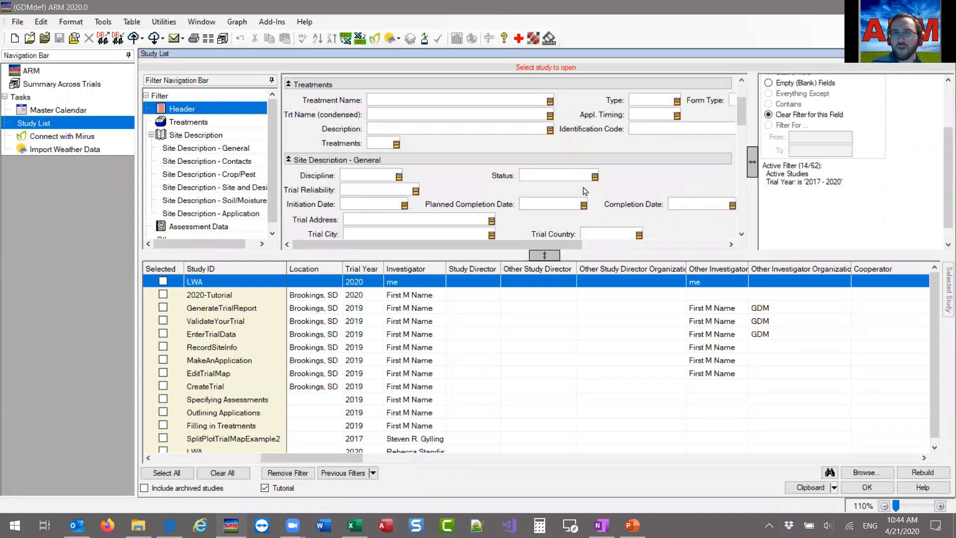
scroll(480, 195, down, 3)
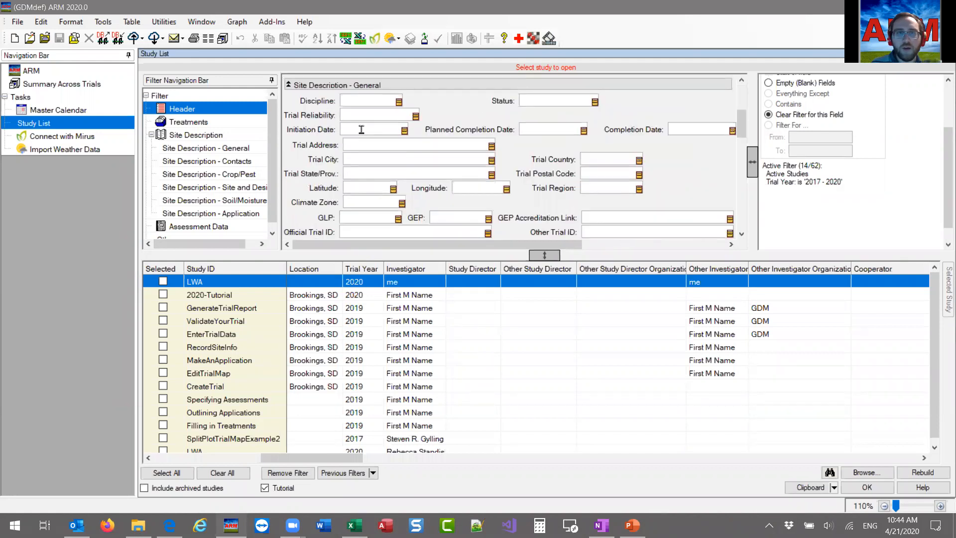
click(362, 130)
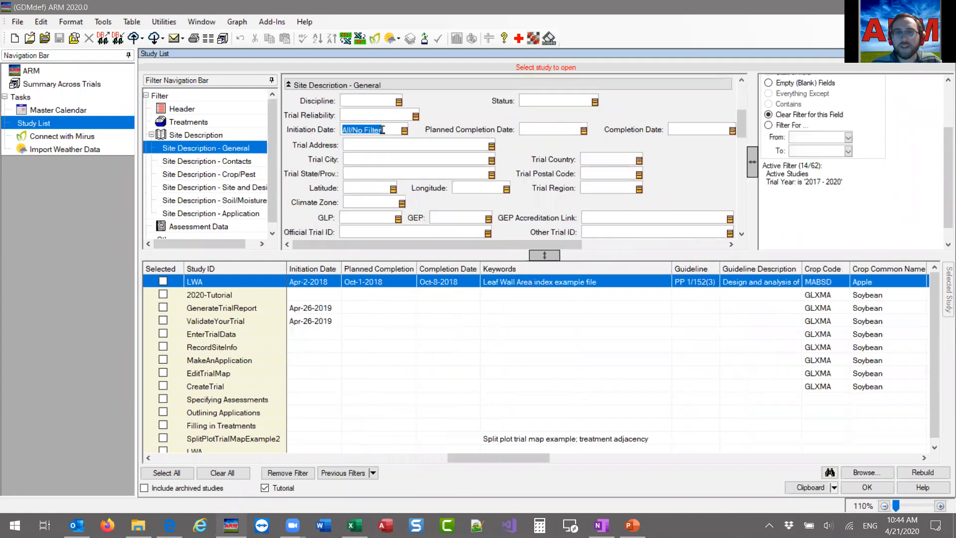
click(827, 136)
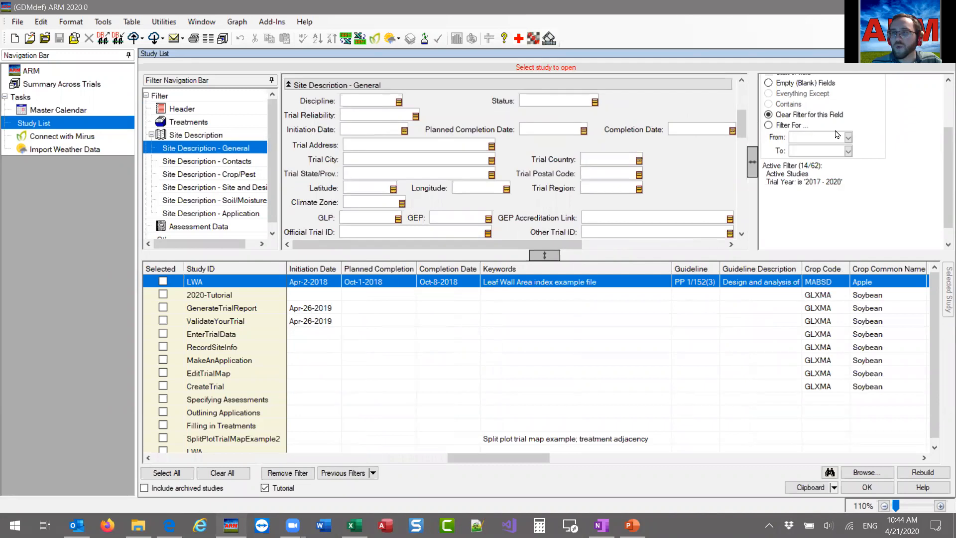
click(848, 138)
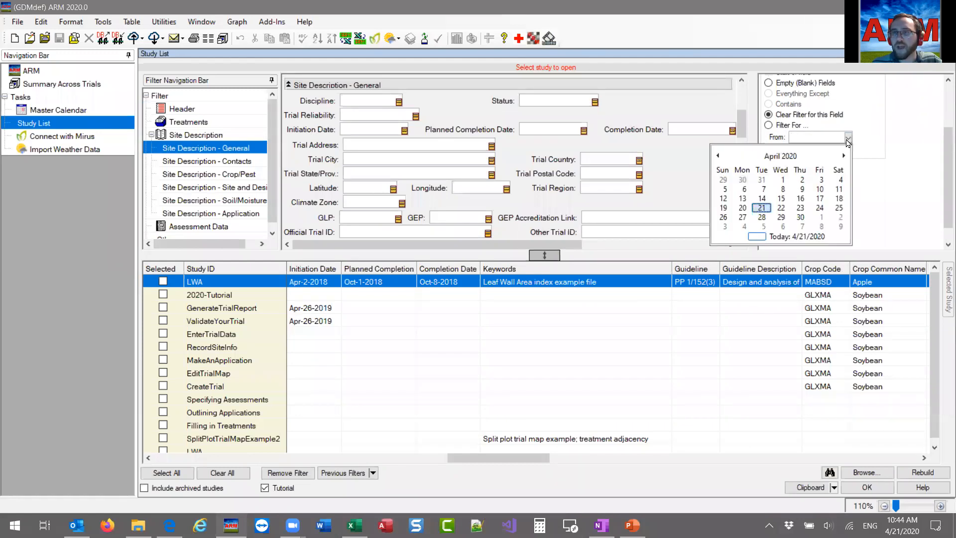
click(763, 189)
click(847, 151)
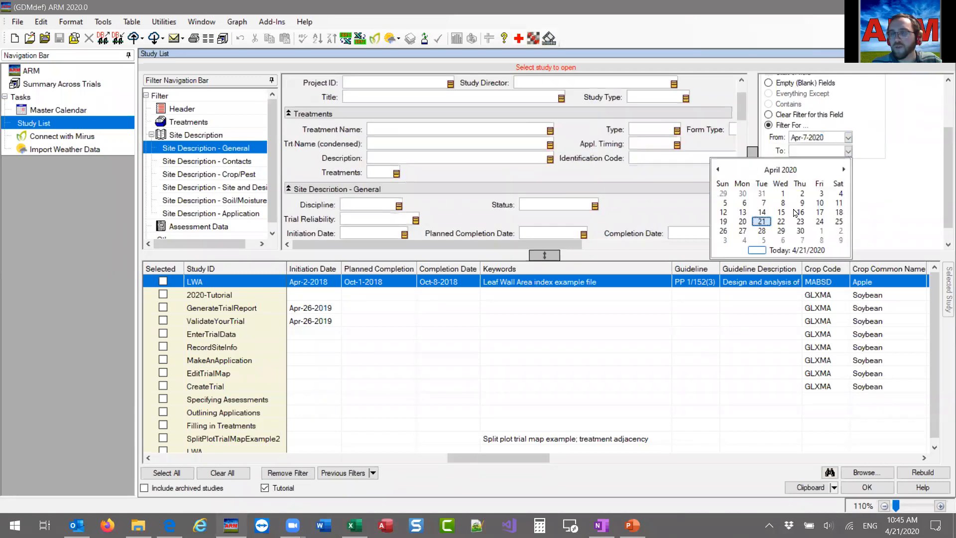
click(761, 223)
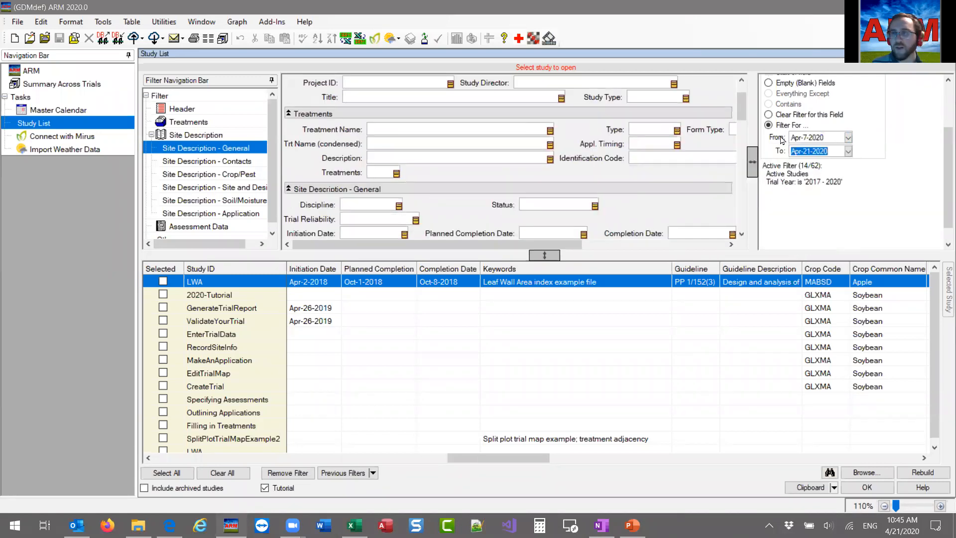
Set the start of the Initiation Date filter range to Apr-7-2019.
click(820, 137)
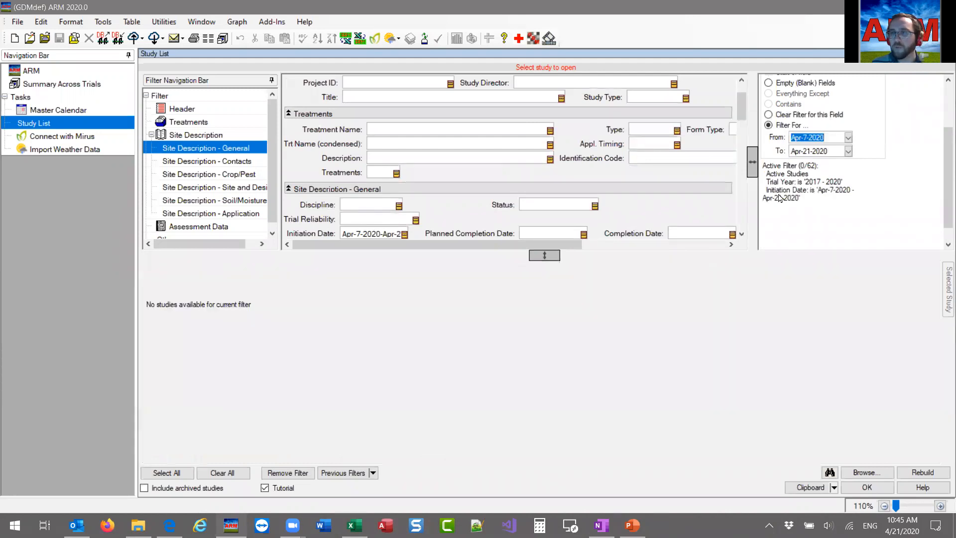
click(830, 138)
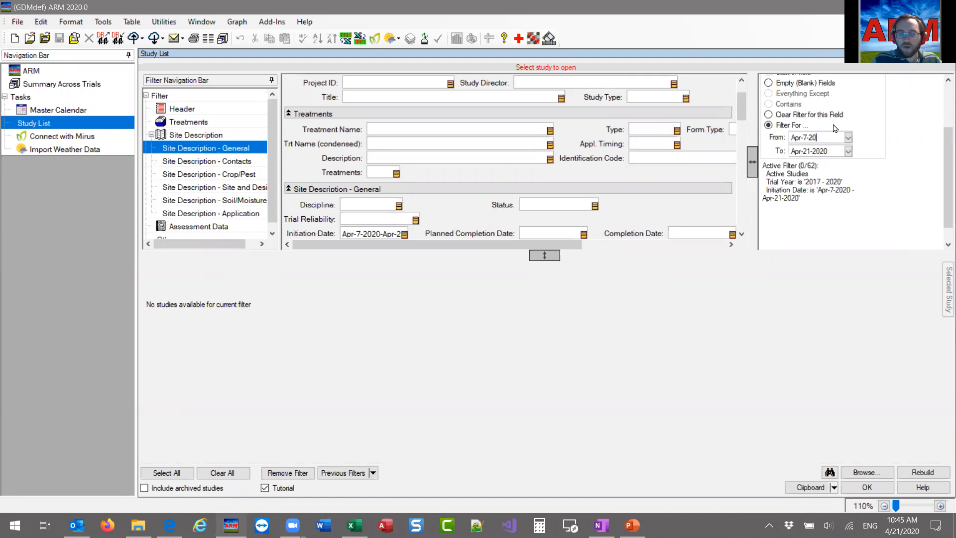
text(19)
click(808, 149)
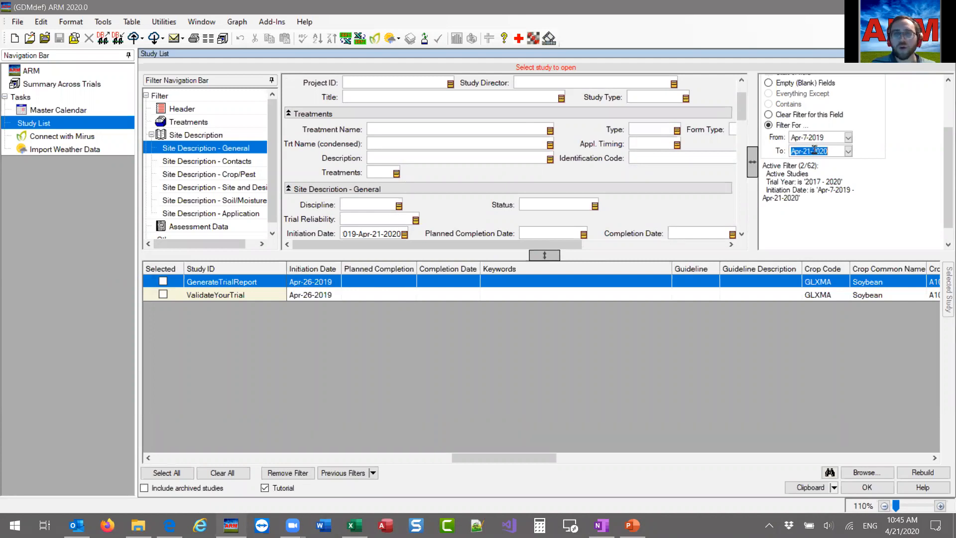
Check the filter options offered for the Initiation Date field, and remove all the field filters.
click(363, 231)
right_click(362, 232)
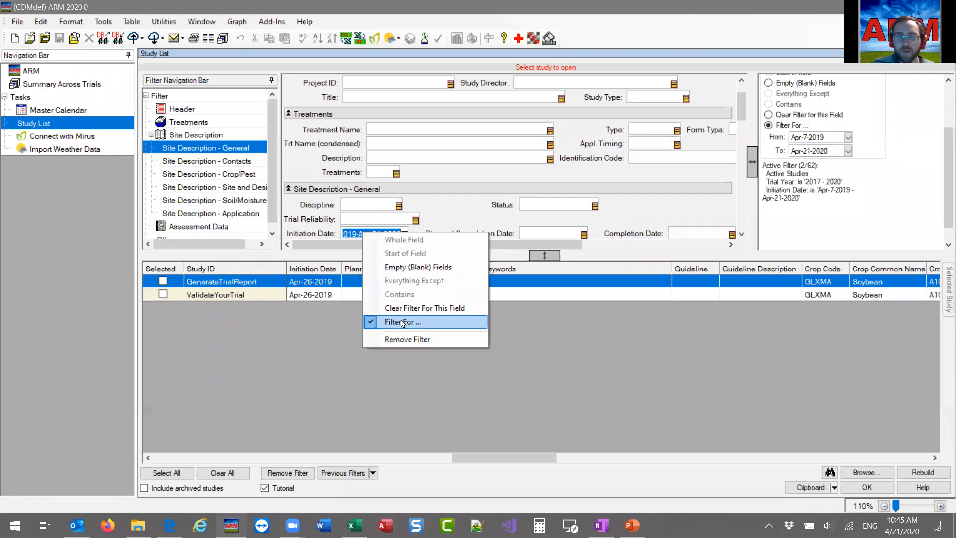
click(352, 233)
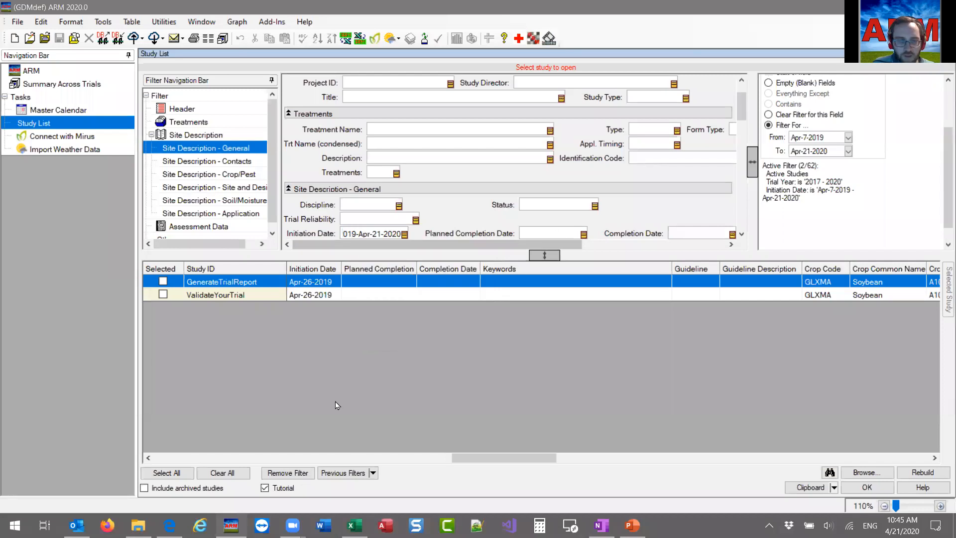
Open the date range filter from the Initiation Date column of the study list, view it, and cancel it.
right_click(314, 271)
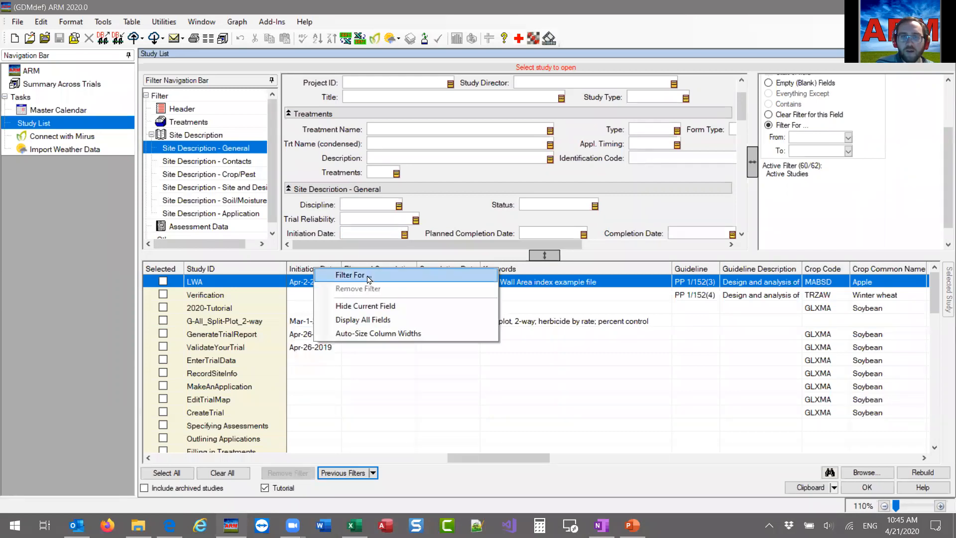
click(368, 280)
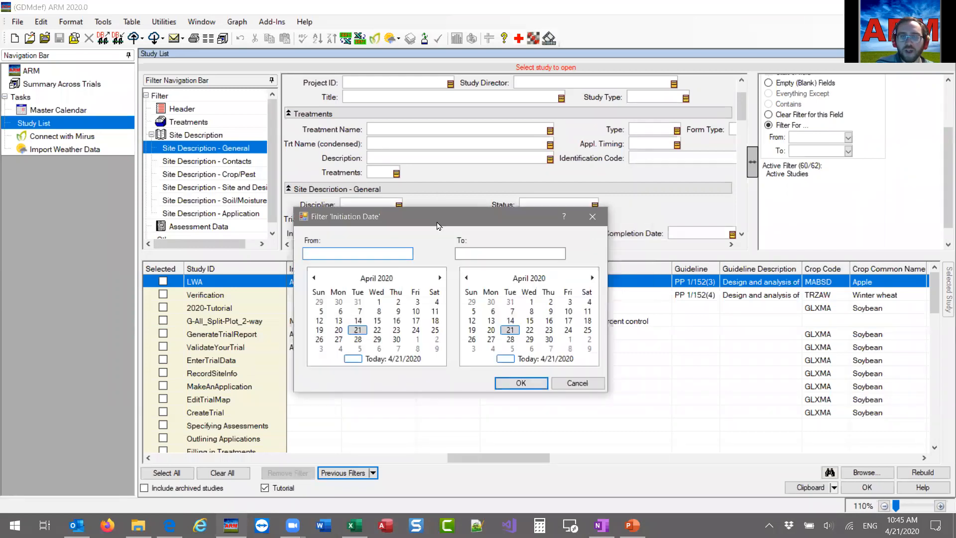
drag(349, 269, 355, 318)
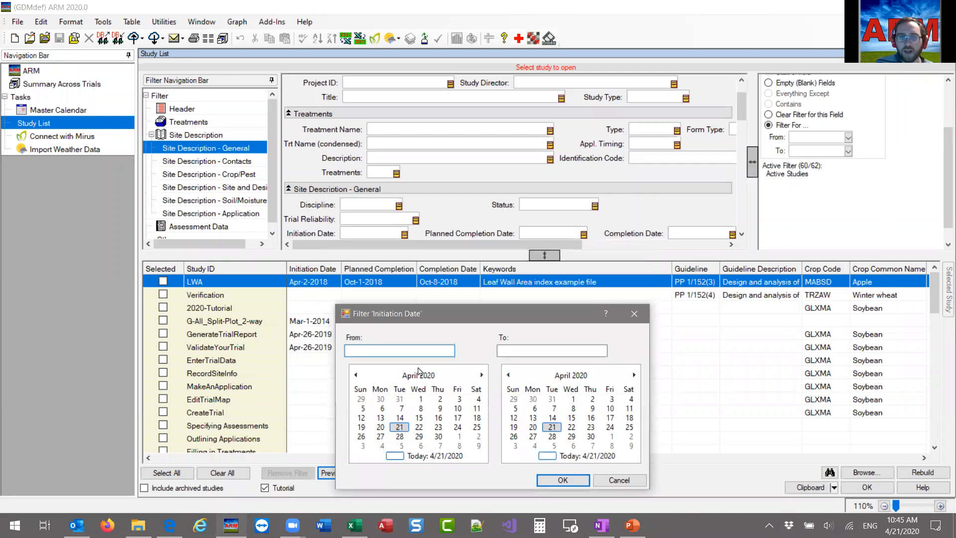
click(619, 480)
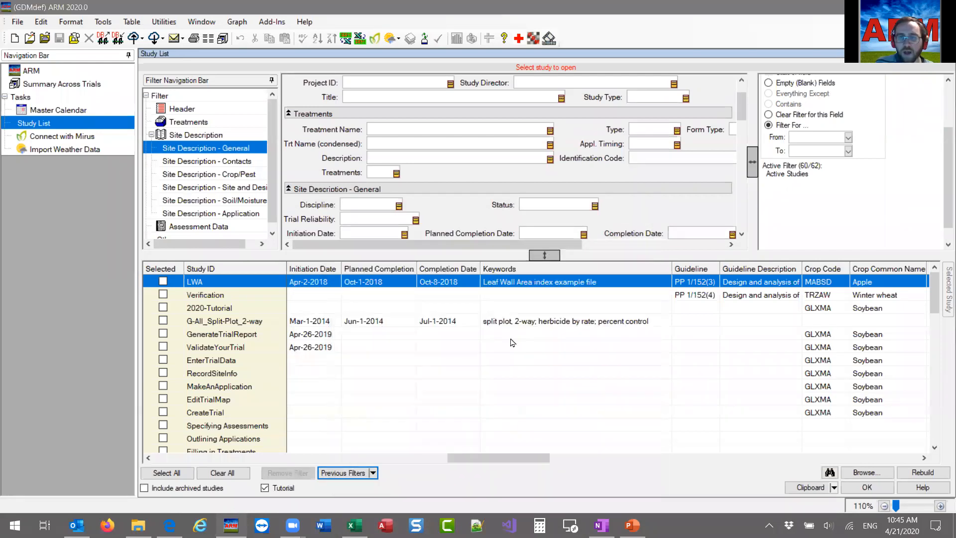
Open the text filter from the Keywords column of the study list, view it, and cancel it.
right_click(511, 272)
click(560, 281)
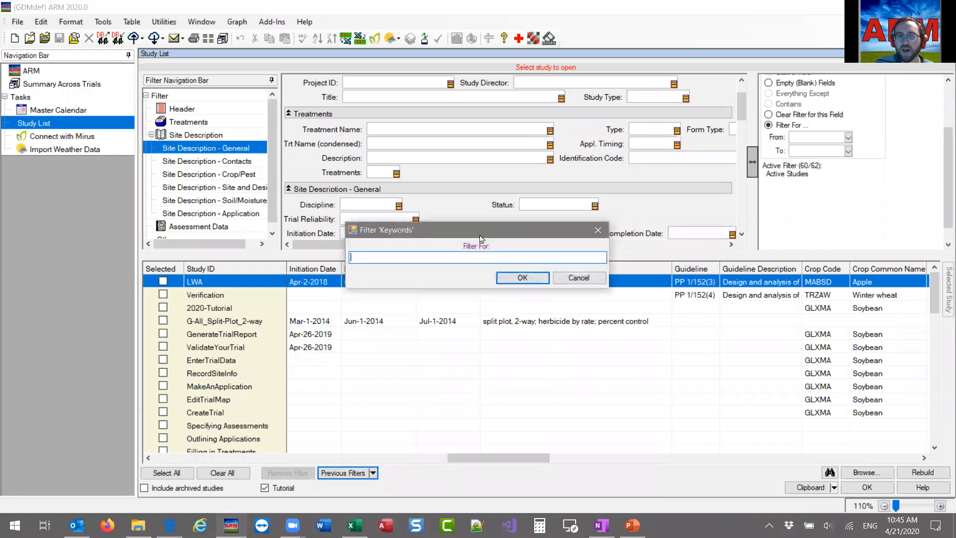
drag(480, 229, 526, 358)
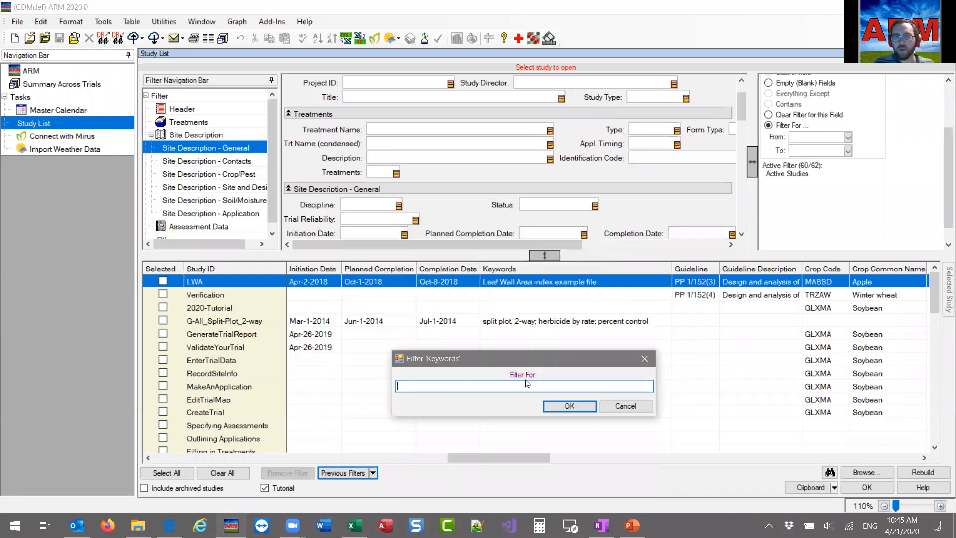
click(646, 414)
Filter the study list from its Title column for "example".
drag(477, 458, 225, 464)
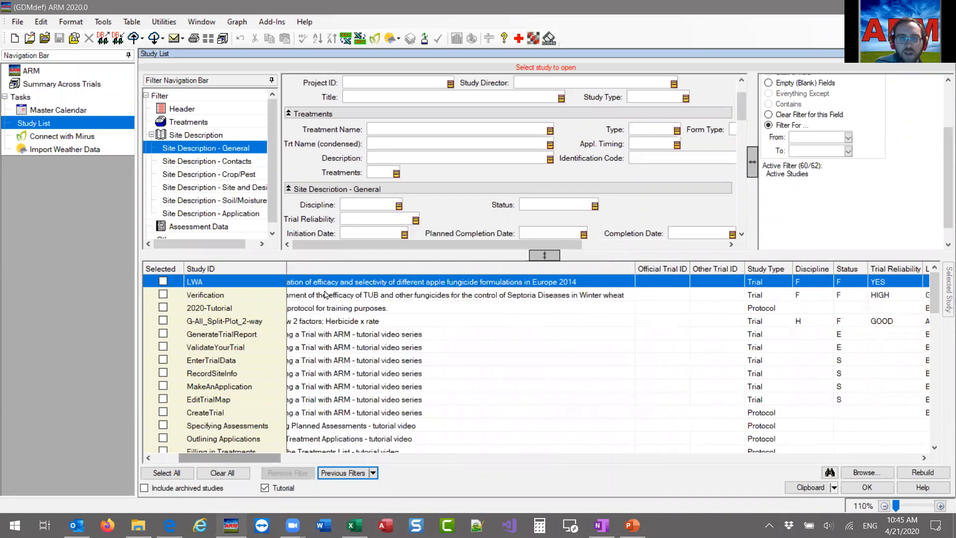
right_click(335, 269)
click(349, 274)
text(t)
key(BackSpace)
text(examp)
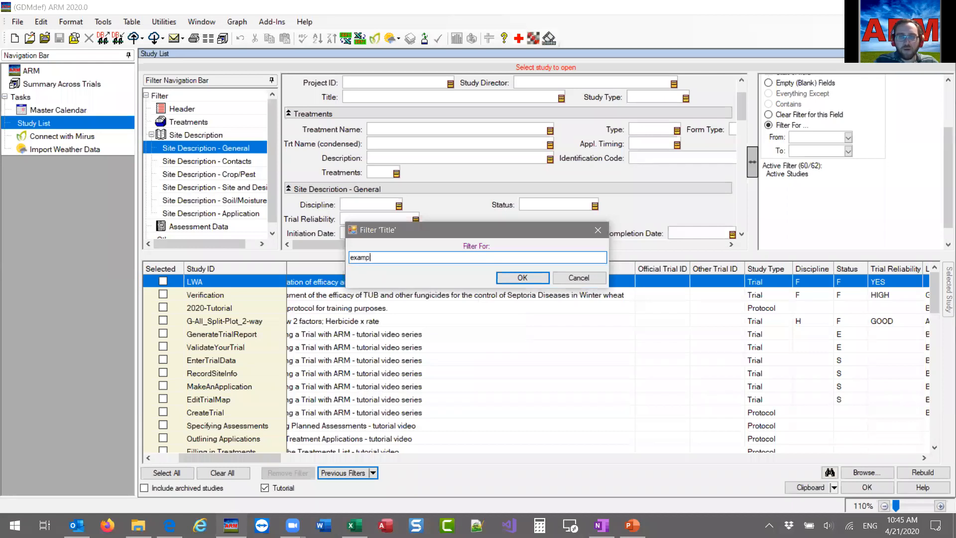
text(le)
key(Return)
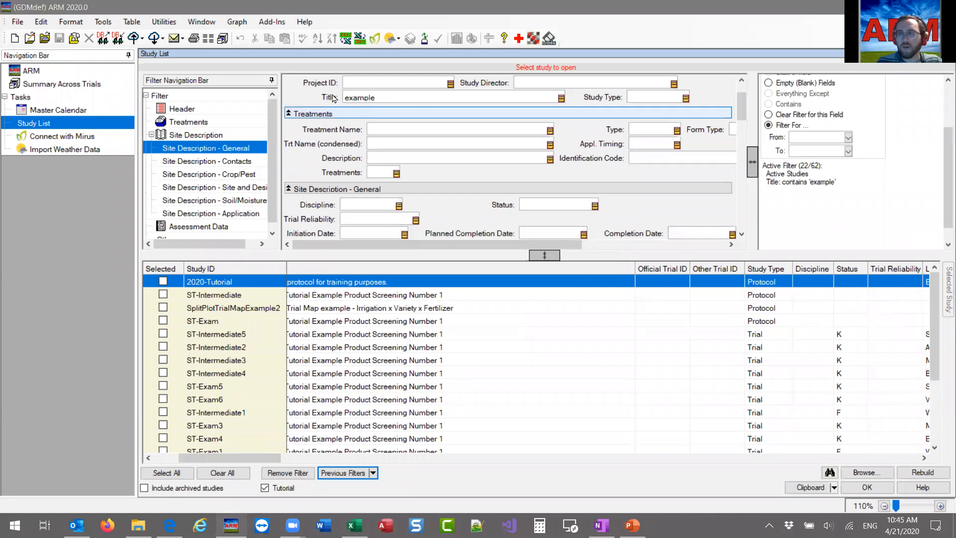
Sort the filtered studies by the Title column.
drag(252, 460, 240, 461)
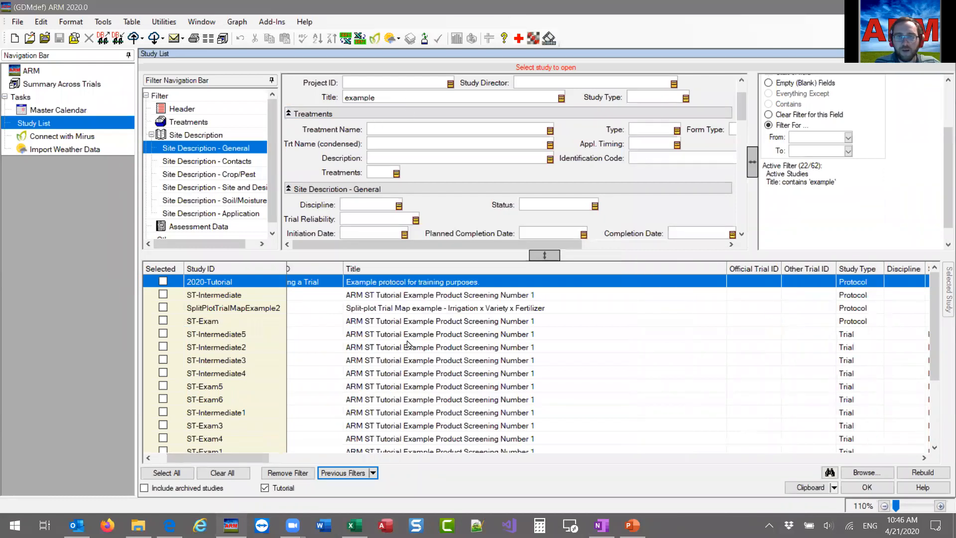
right_click(378, 270)
click(378, 269)
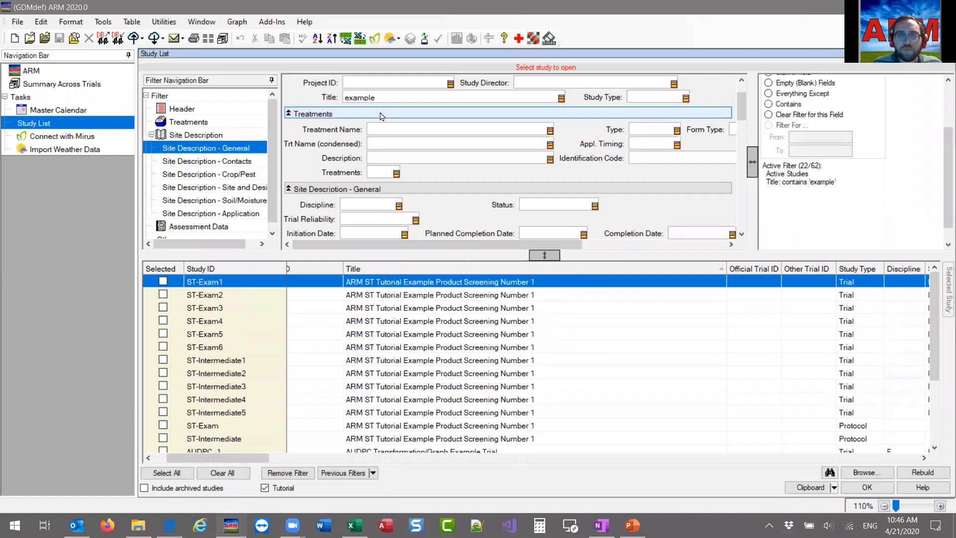
Filter the listed studies by Status F, using the value in the ST-Intermediate1 row.
drag(214, 458, 281, 458)
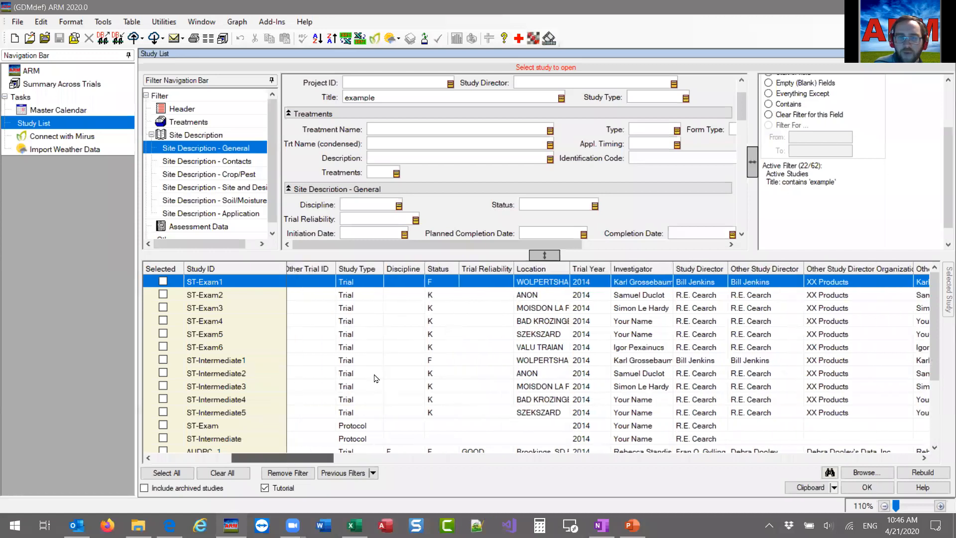
click(439, 298)
click(432, 361)
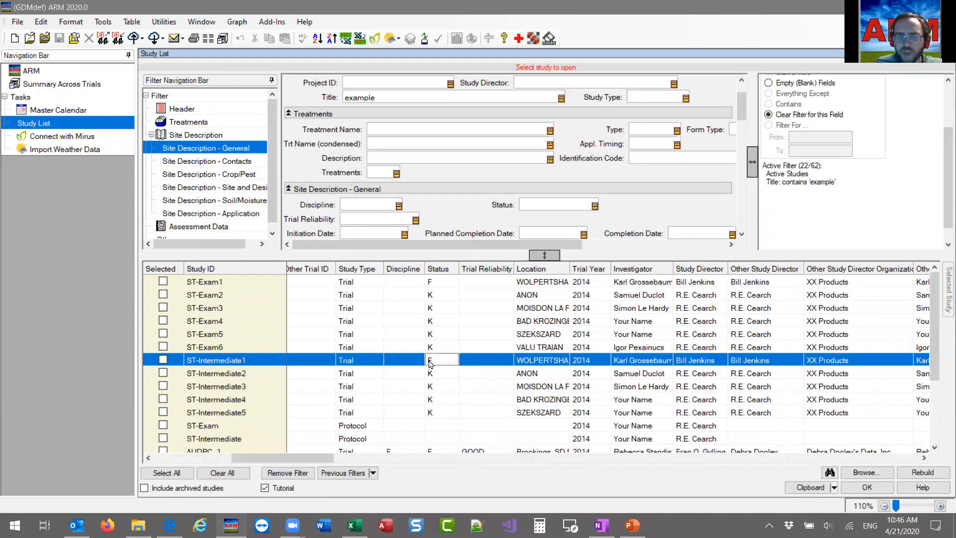
right_click(449, 363)
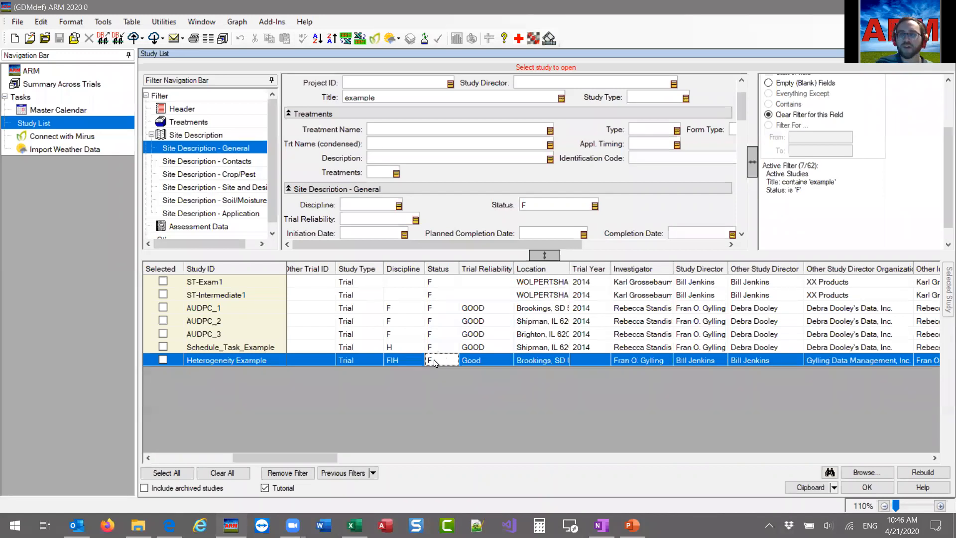
right_click(434, 362)
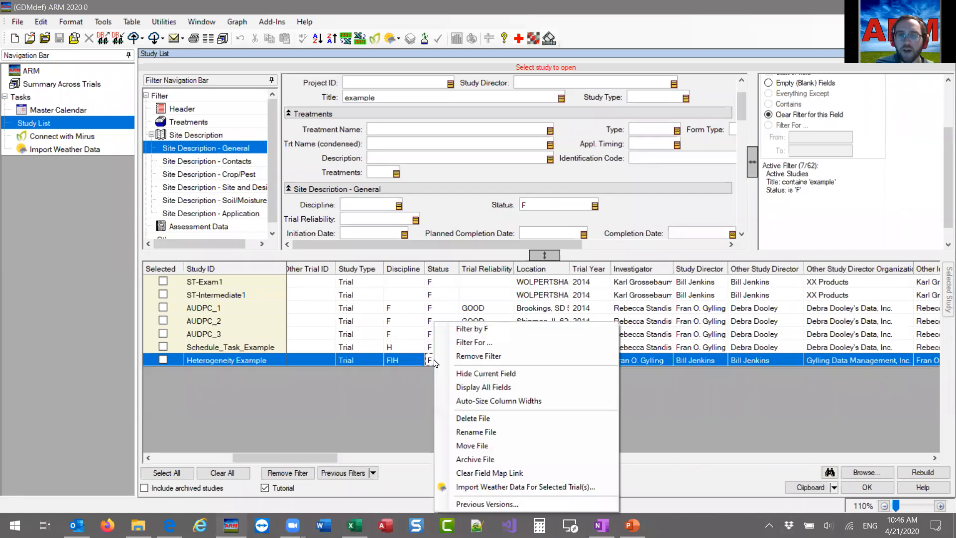
click(487, 329)
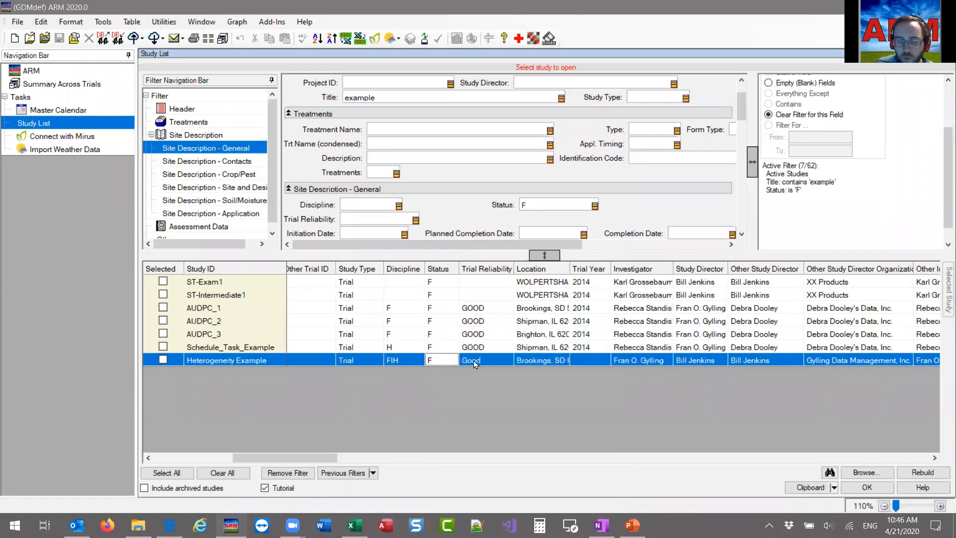
Narrow the filtered studies by Trial Reliability, using the value Good in the Heterogeneity Example row.
right_click(474, 362)
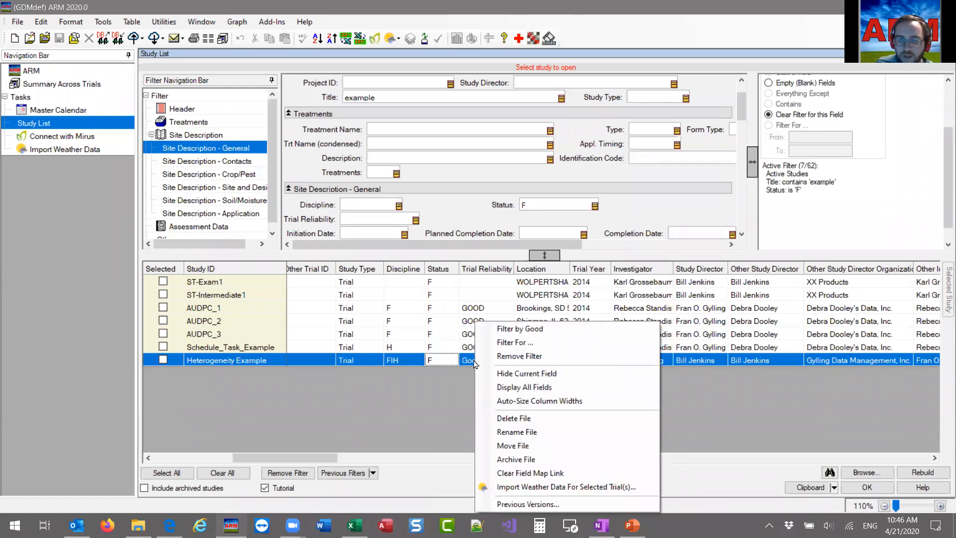
click(531, 330)
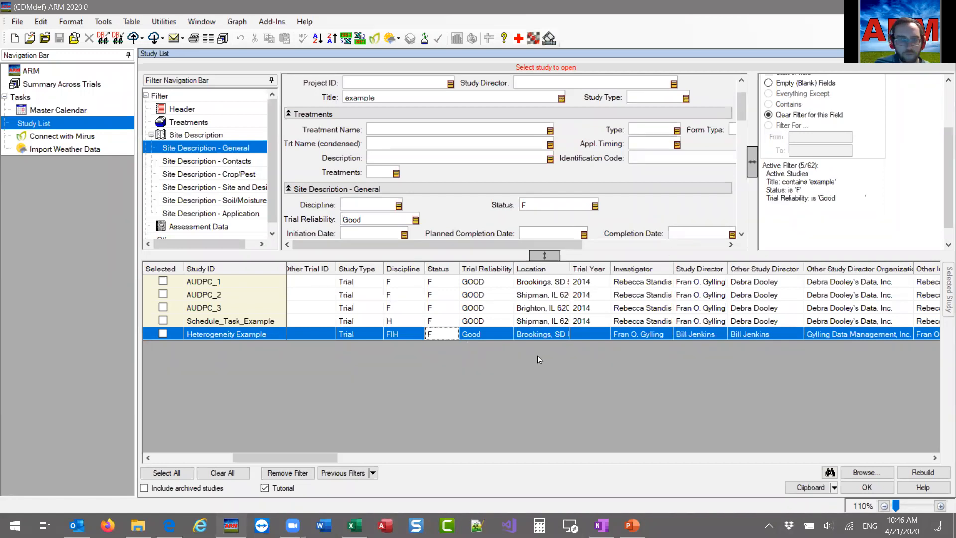
Remove the active filter and reapply the previous filter for treatments Super Stomp or Sure Kill on Spring wheat or Winter wheat.
click(286, 472)
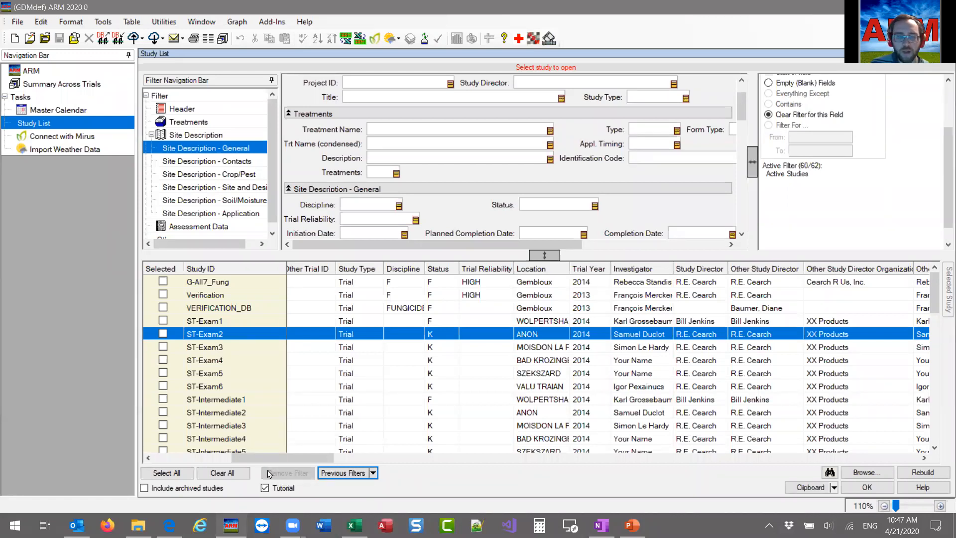
click(371, 474)
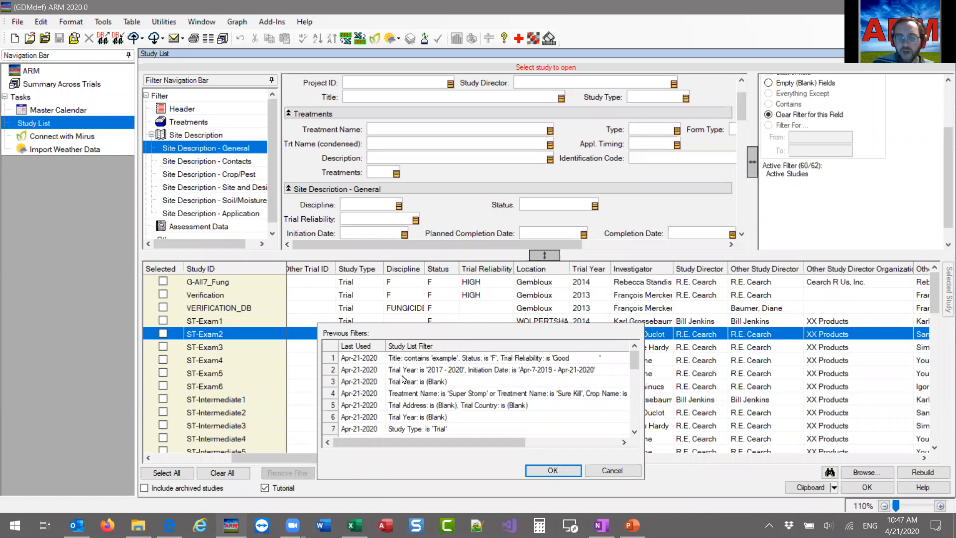
scroll(425, 416, down, 5)
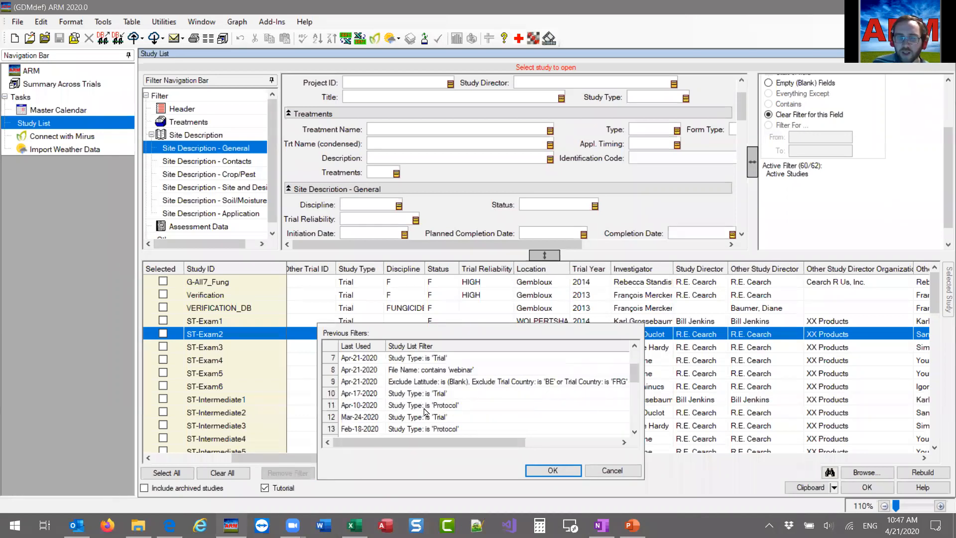
scroll(425, 416, up, 6)
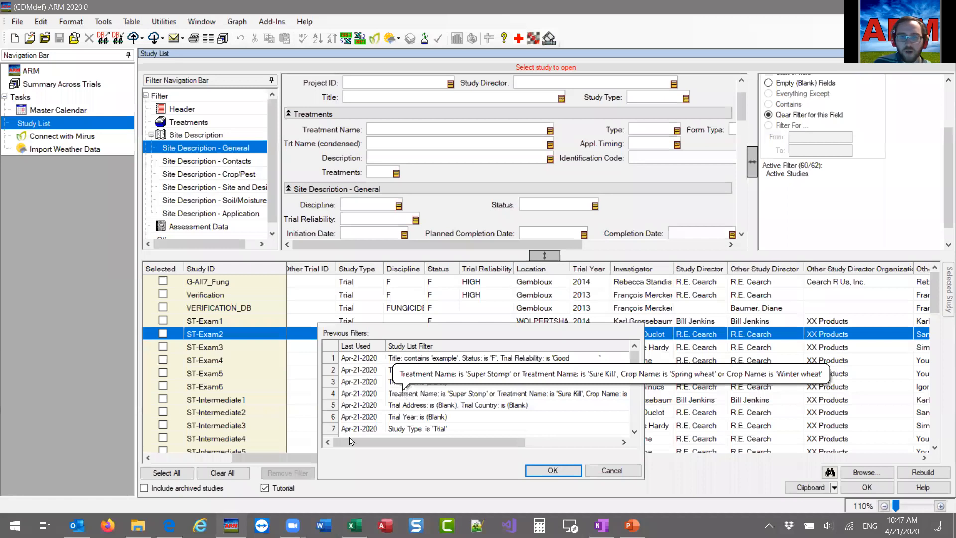
click(417, 398)
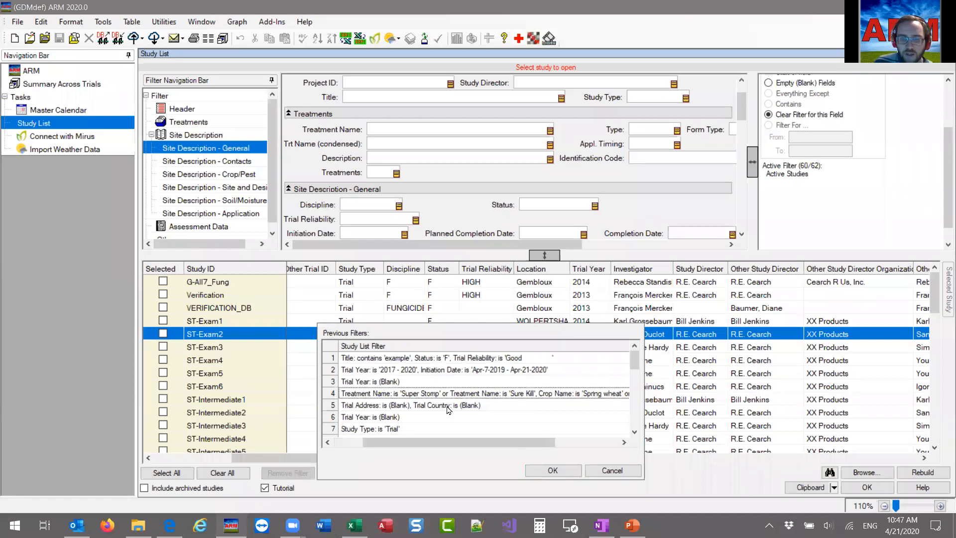
click(552, 470)
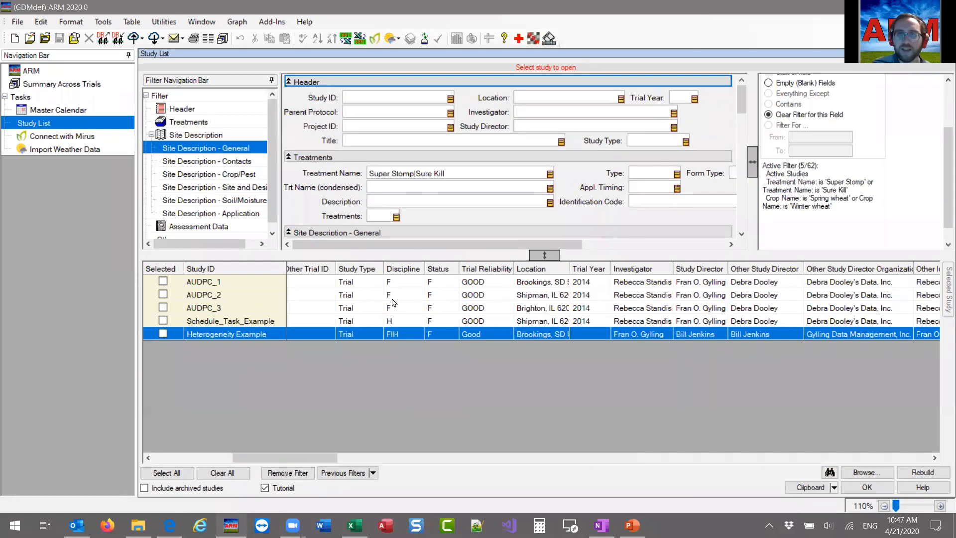
Review the list of previous filters down to the oldest entries and close it without applying any.
drag(314, 456, 264, 456)
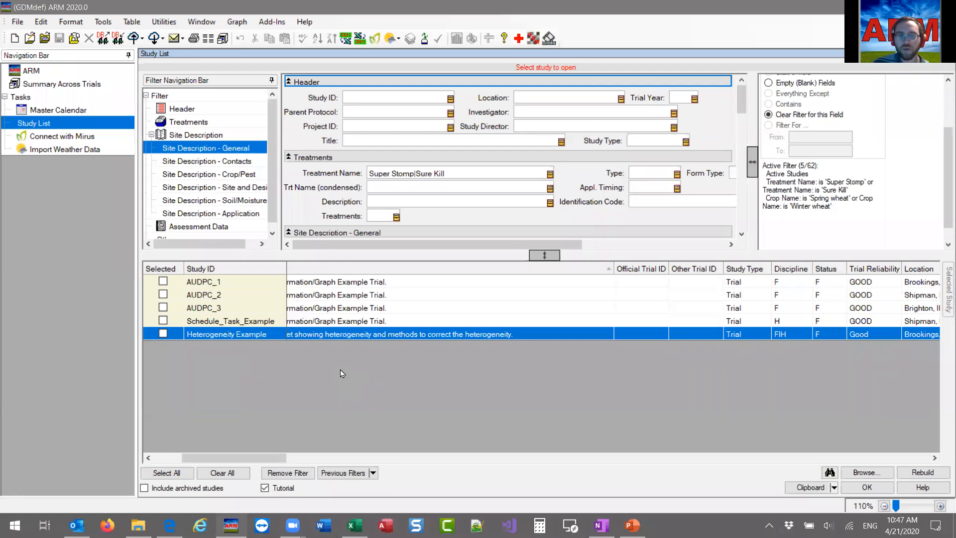
click(369, 475)
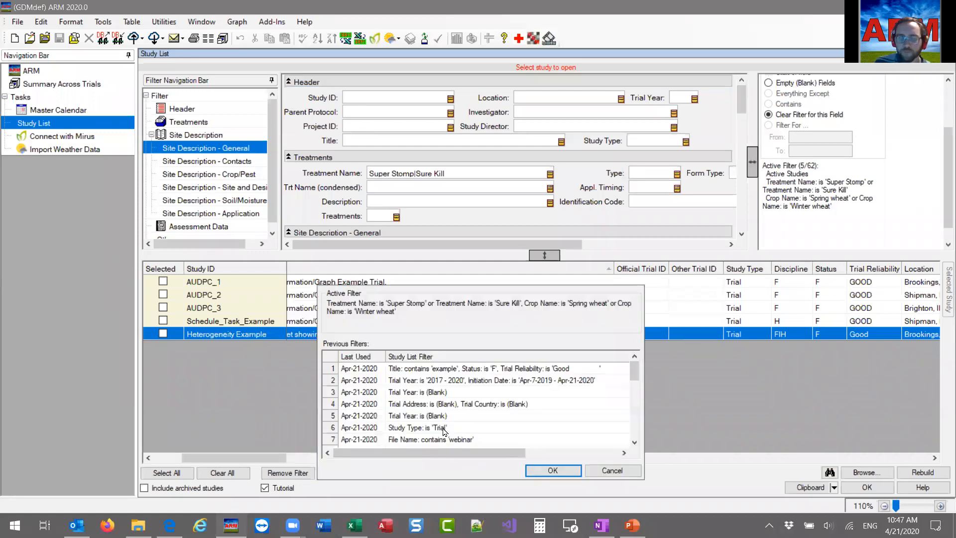
scroll(486, 419, down, 4)
scroll(486, 418, down, 4)
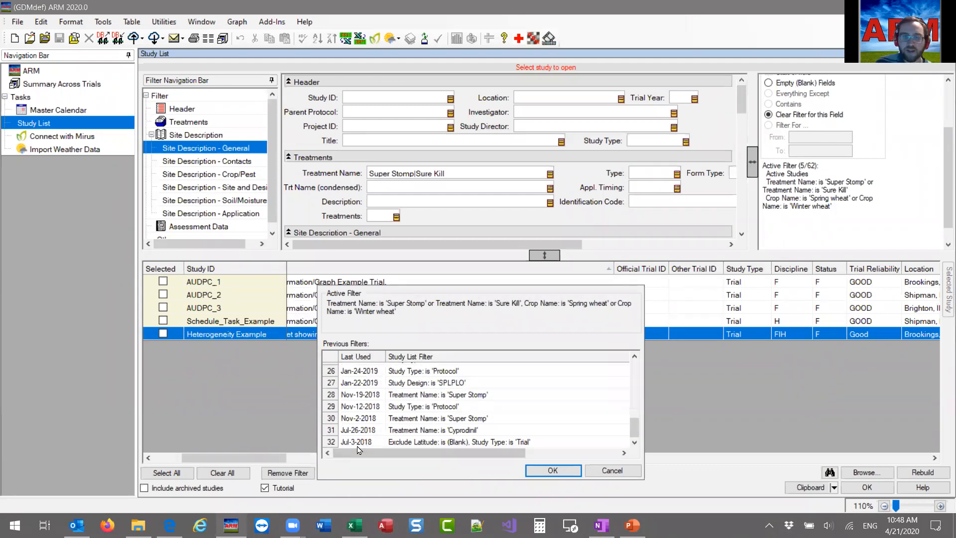
scroll(428, 443, up, 8)
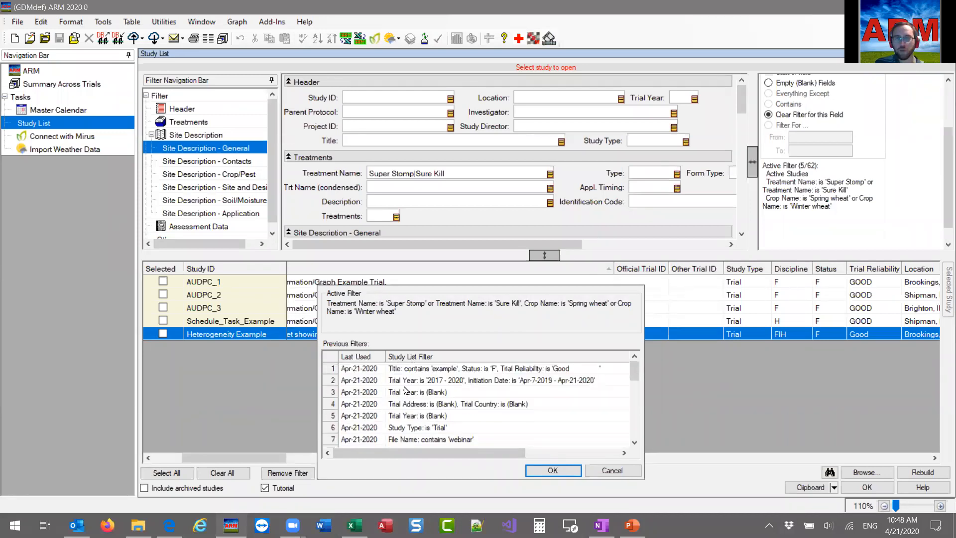
click(611, 471)
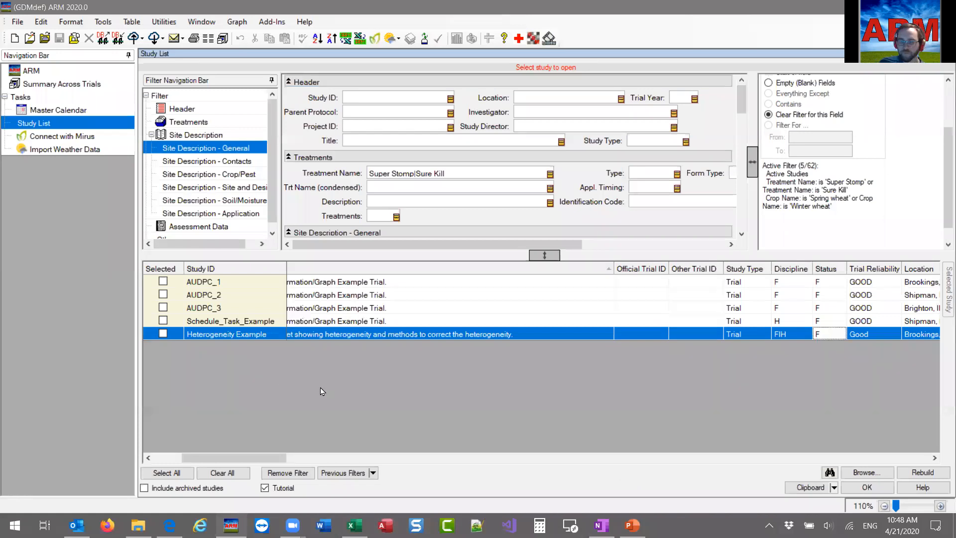
Remove the active study filter and view the clipboard copy options without choosing one.
click(309, 472)
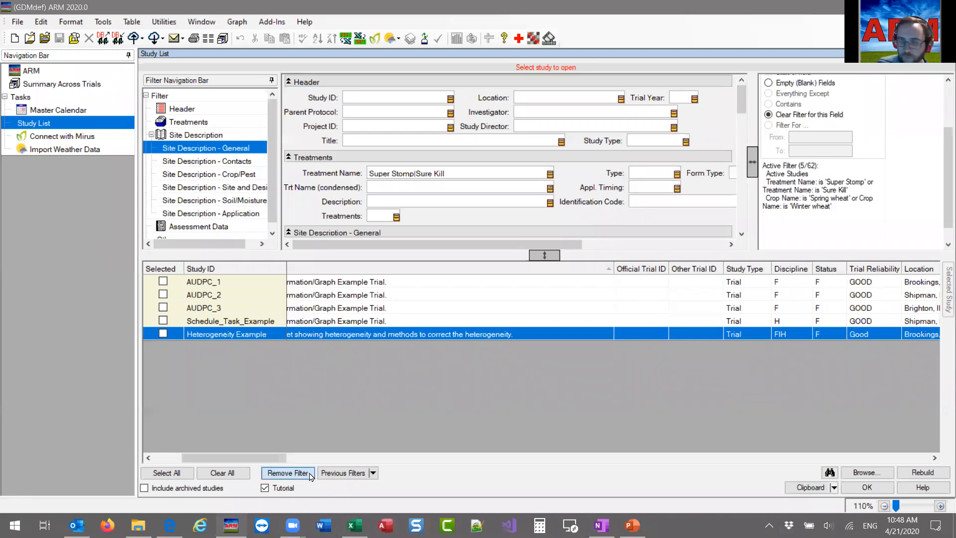
drag(275, 457, 249, 458)
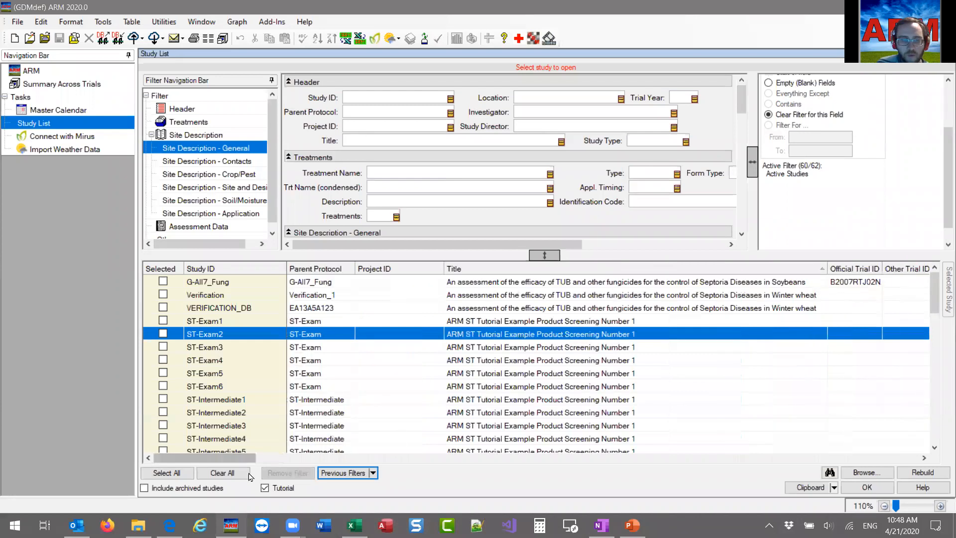
click(833, 488)
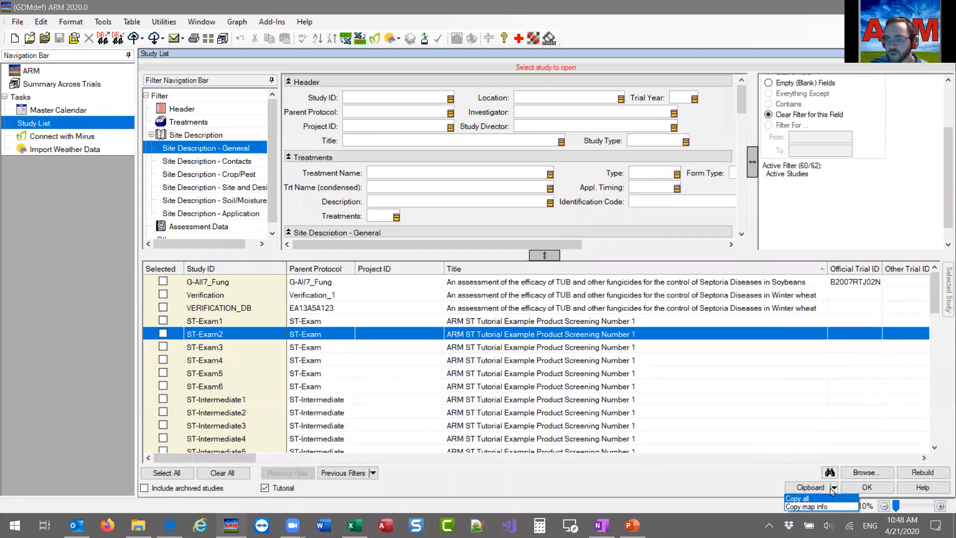
click(640, 479)
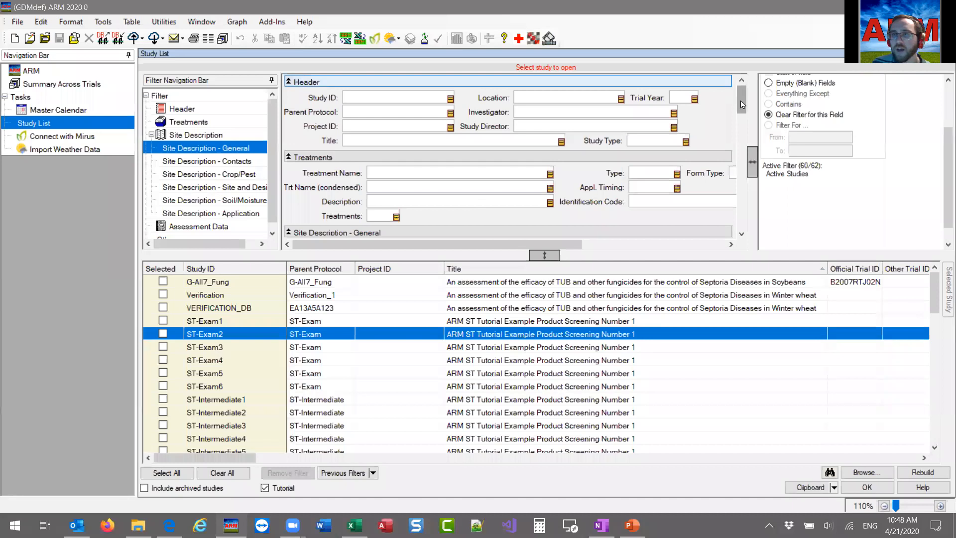
Filter the study list to exclude studies with a blank Latitude.
drag(743, 109, 743, 145)
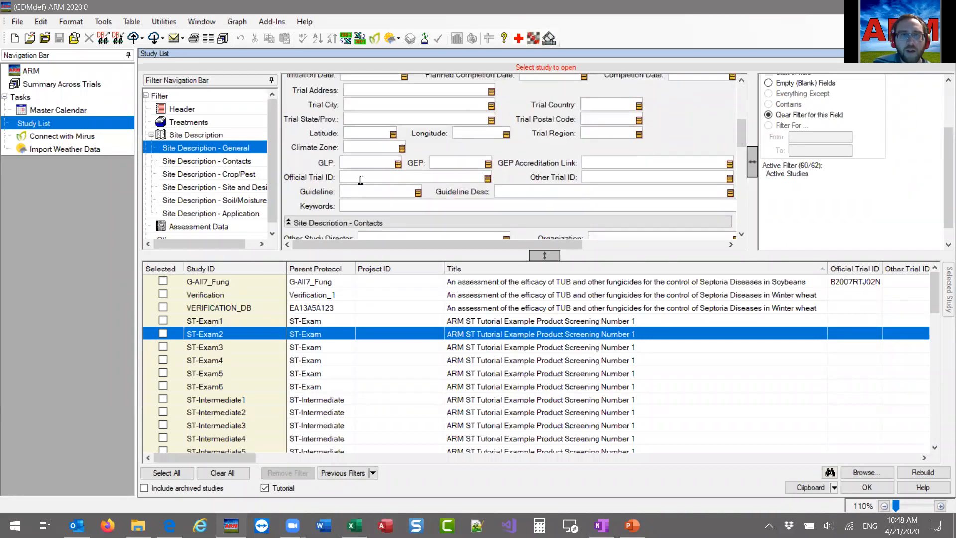
click(393, 135)
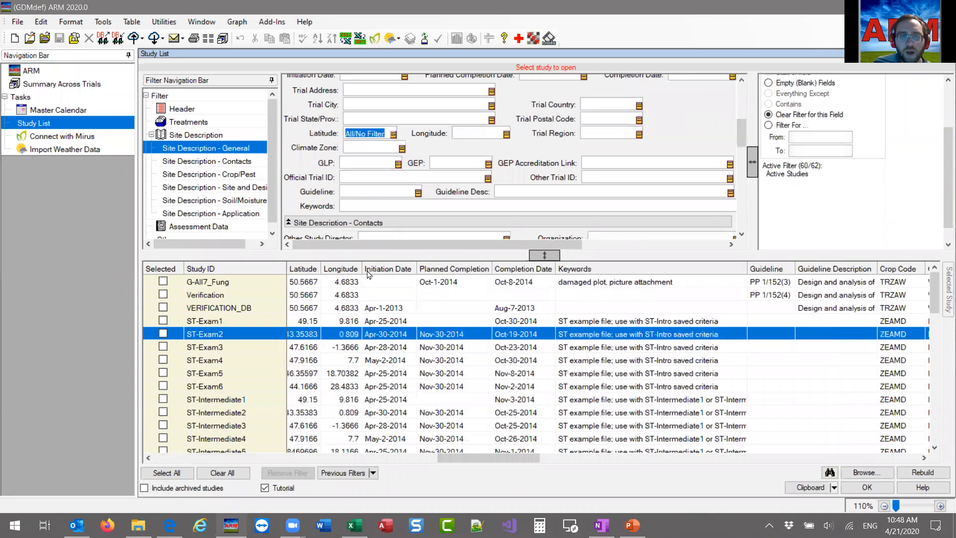
drag(468, 457, 458, 457)
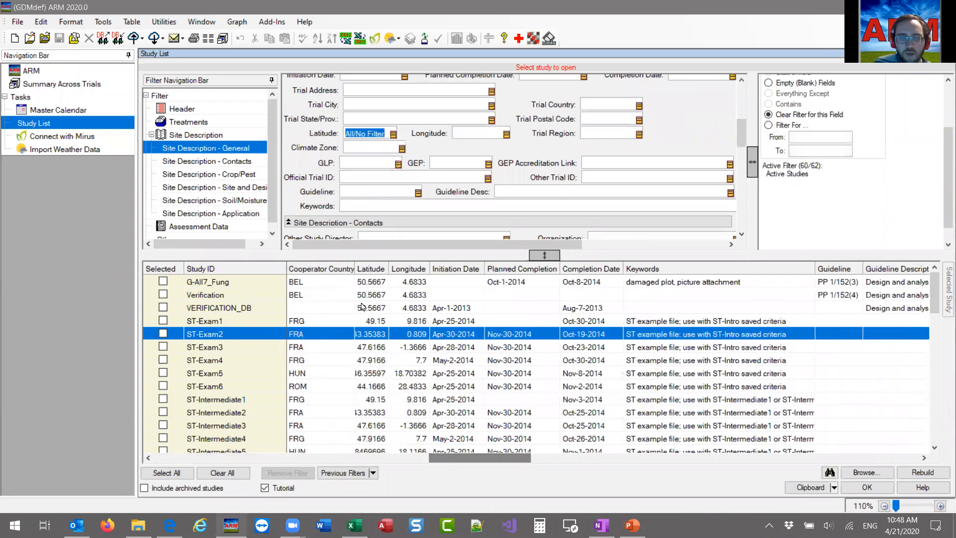
click(394, 135)
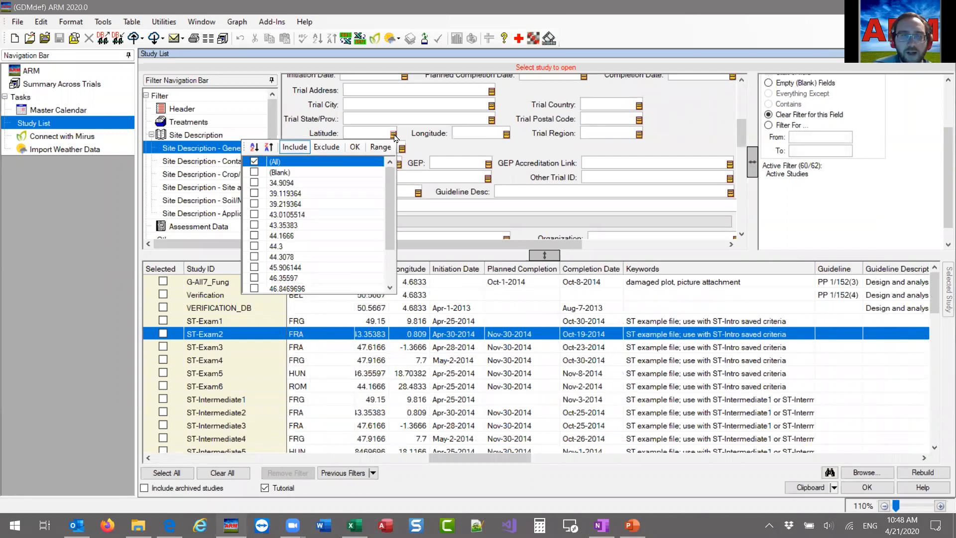
click(254, 172)
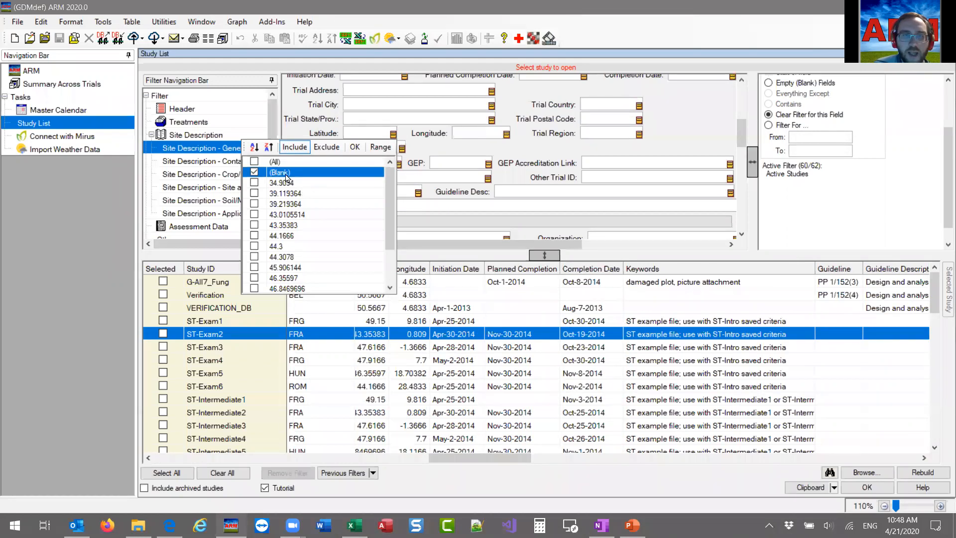
click(327, 147)
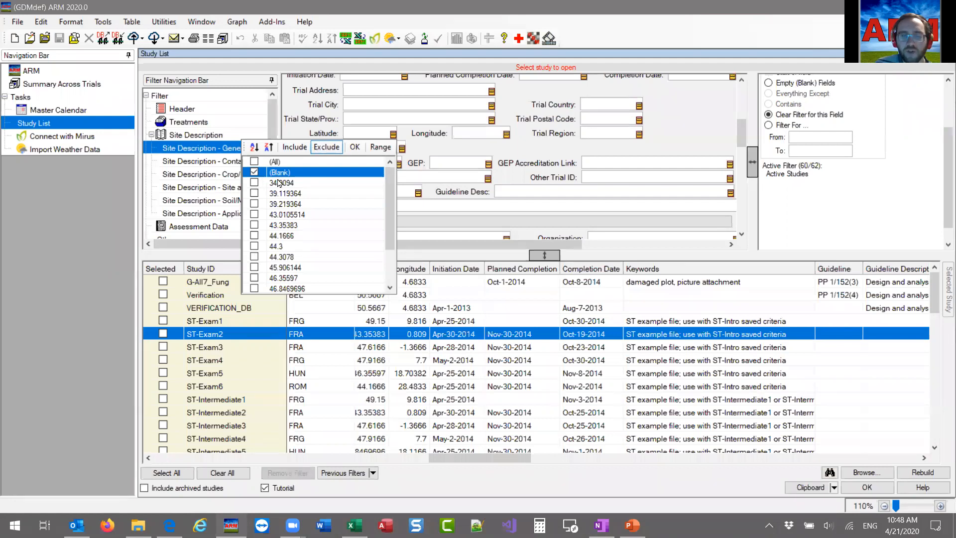
click(355, 146)
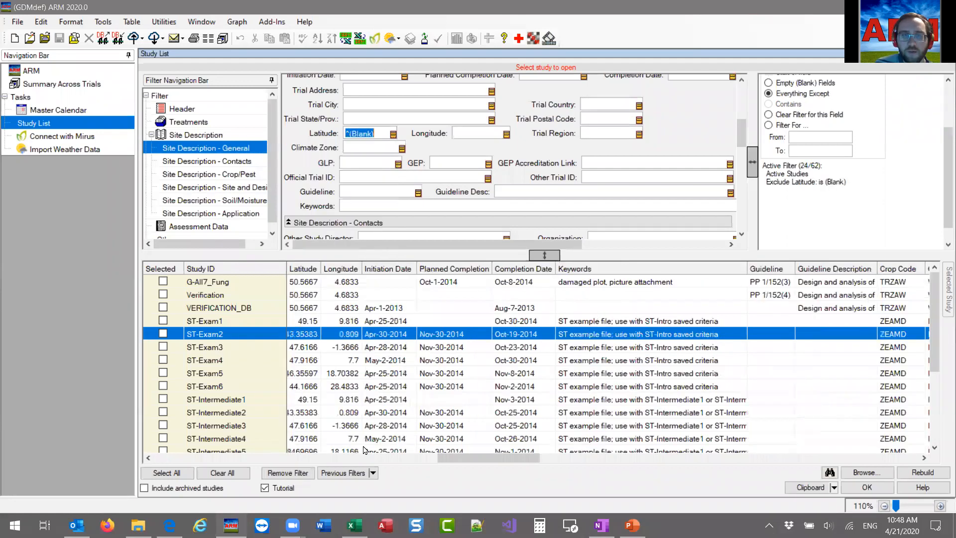
Check the coordinates of the filtered studies and copy their map info to the clipboard.
drag(498, 462, 473, 462)
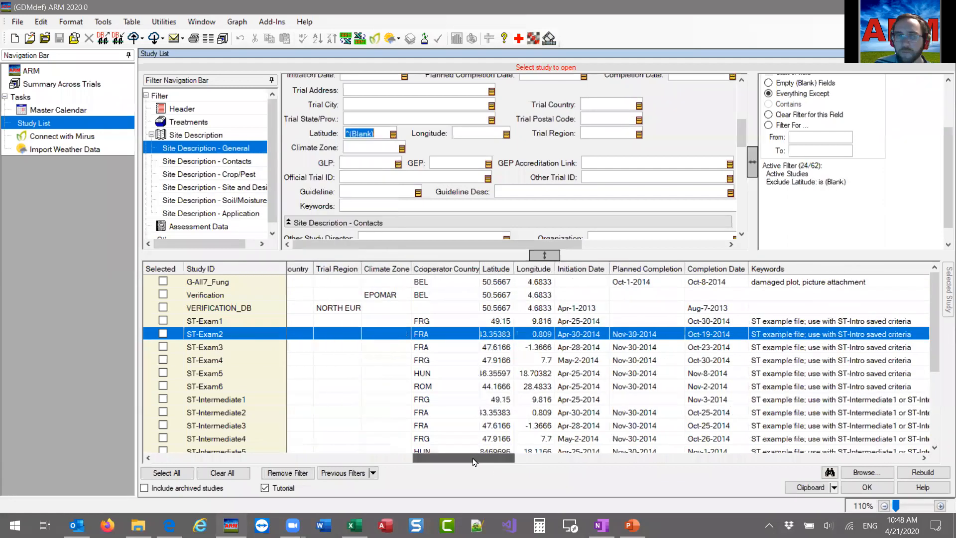
scroll(499, 344, down, 1)
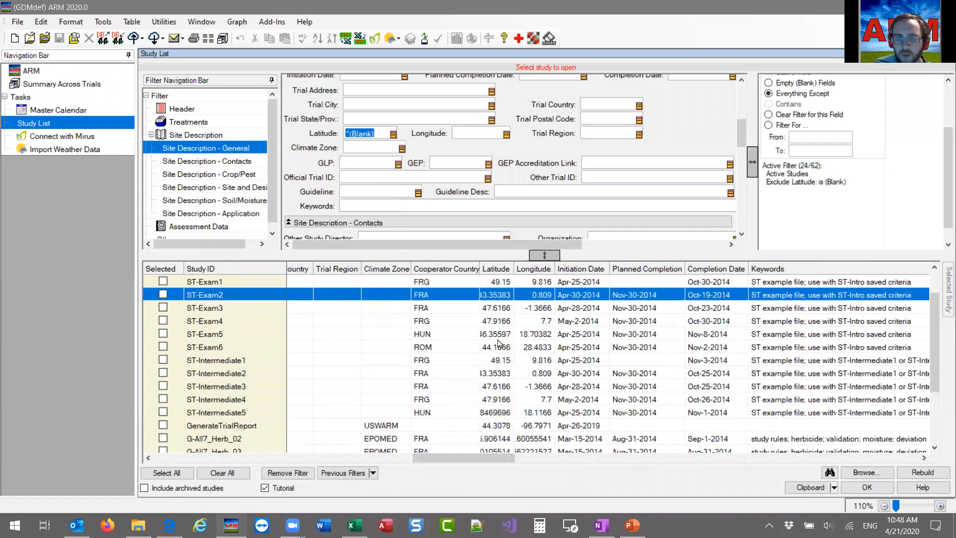
scroll(505, 415, down, 2)
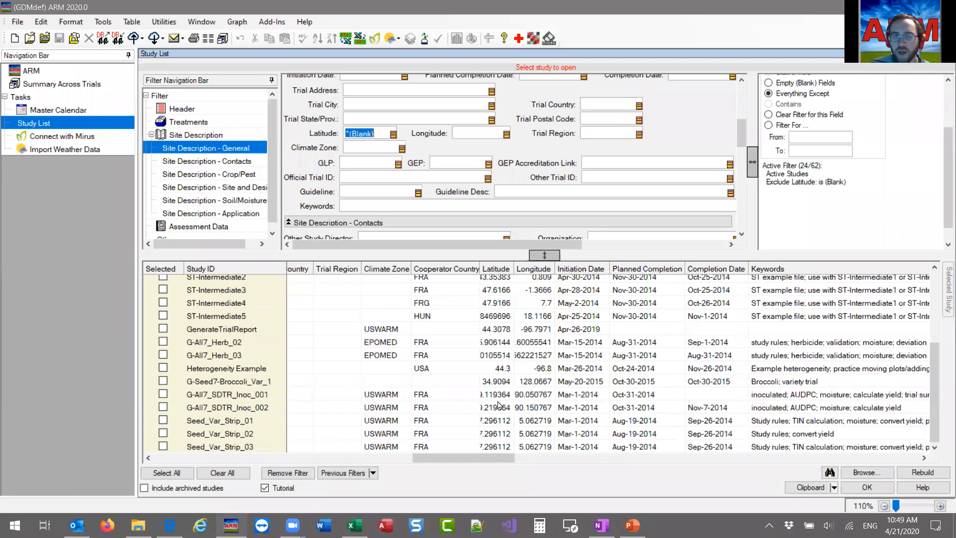
scroll(500, 405, up, 3)
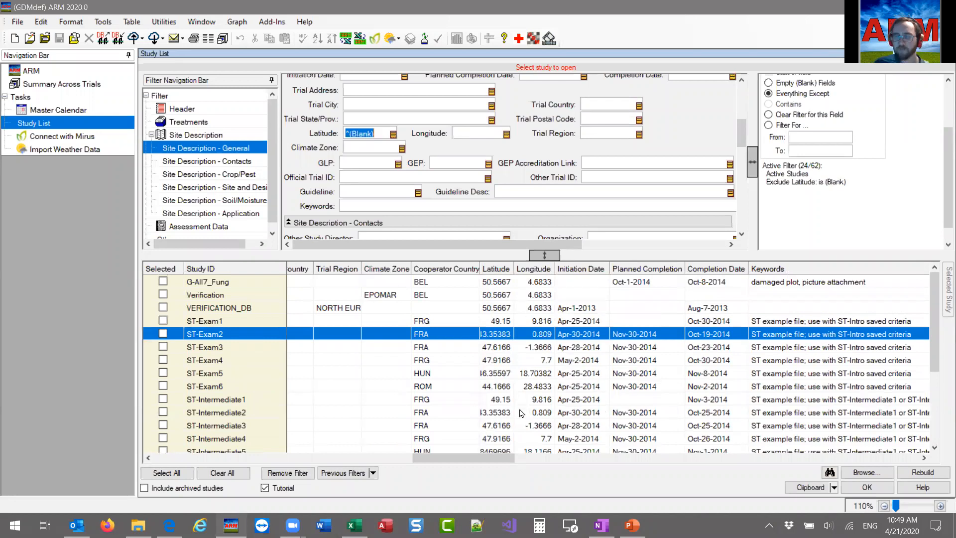
click(834, 487)
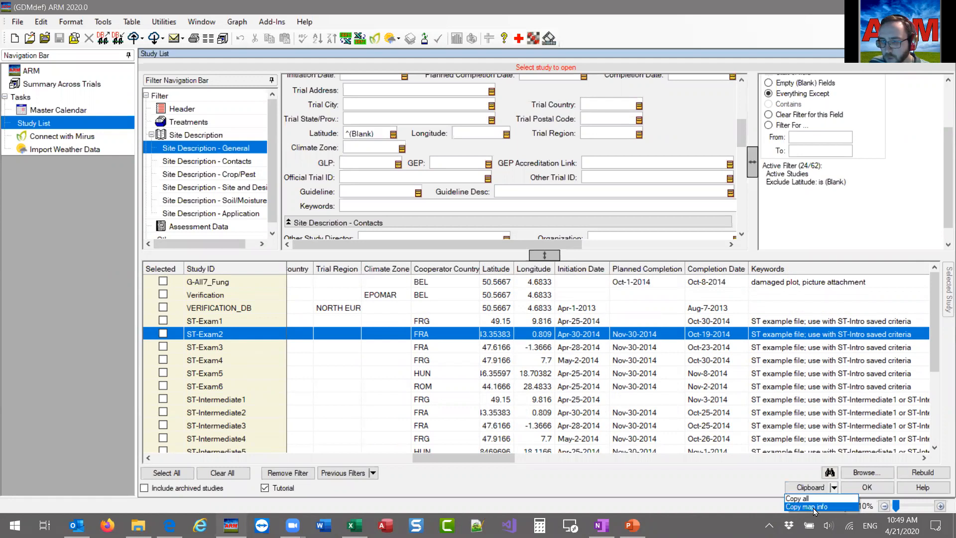
click(813, 507)
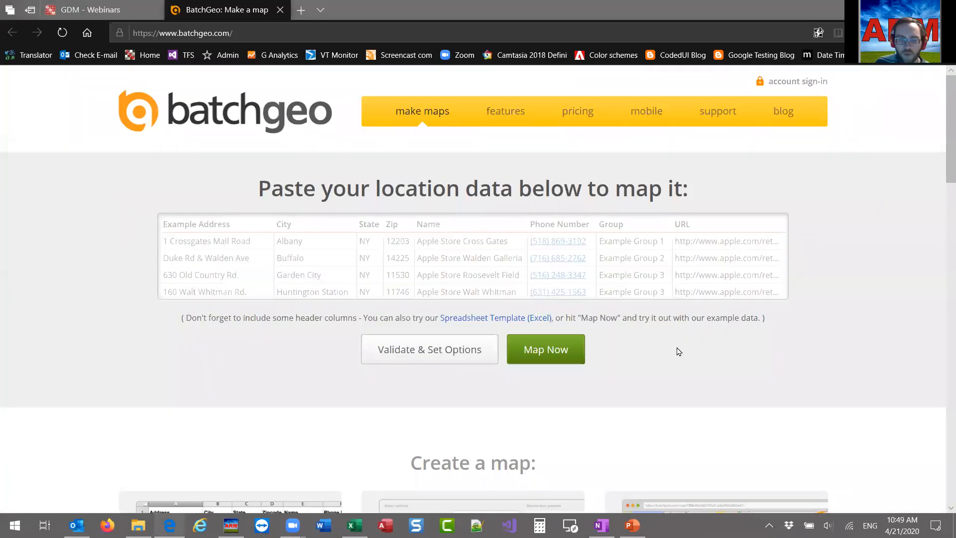
Switch to Excel and paste the copied map info at cell A1 of a new worksheet in Book1.
click(354, 525)
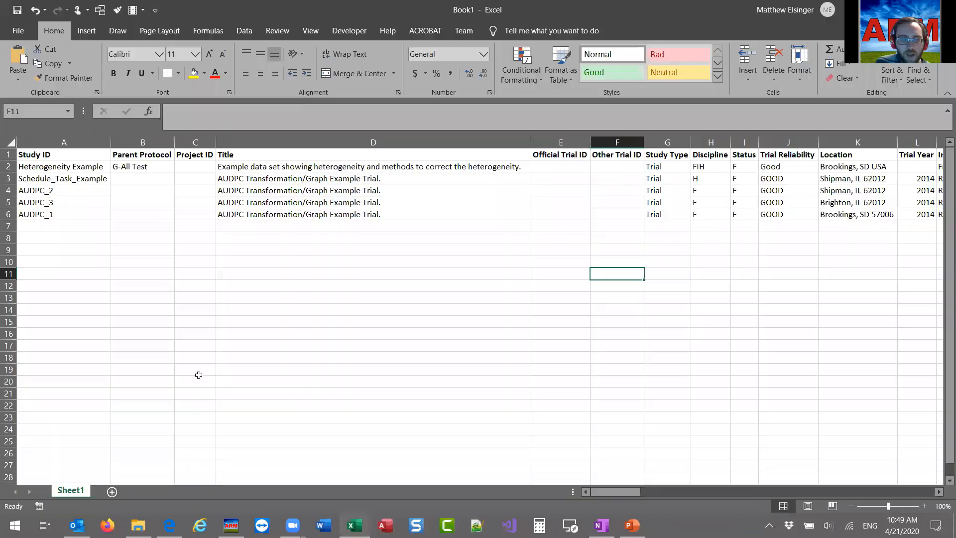
click(112, 492)
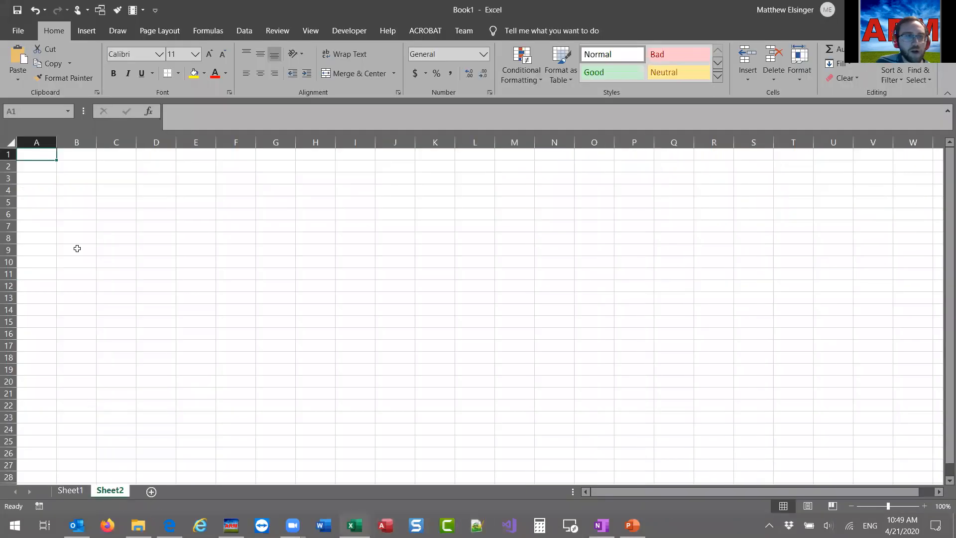
key(ctrl+v)
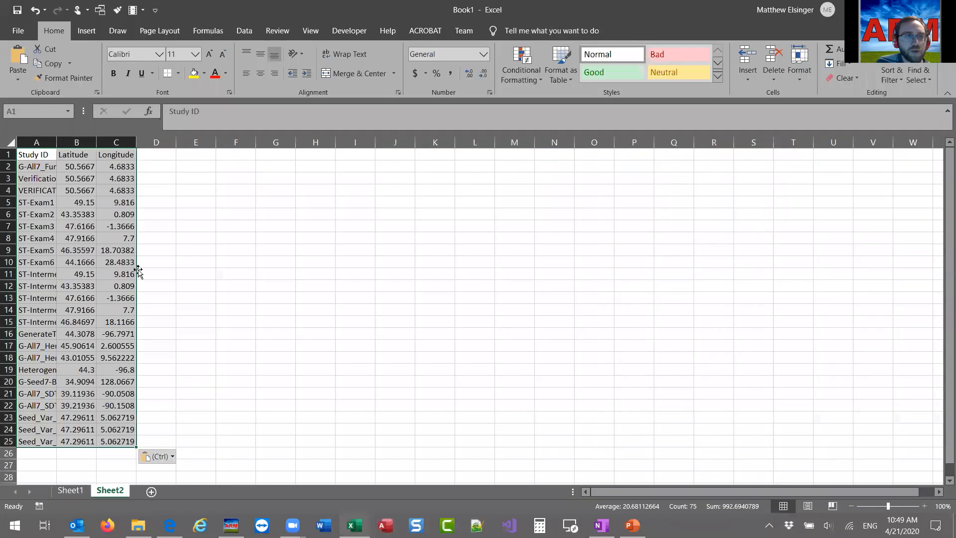
Auto-fit the widths of the Study ID, Latitude and Longitude columns on Sheet2.
double_click(58, 138)
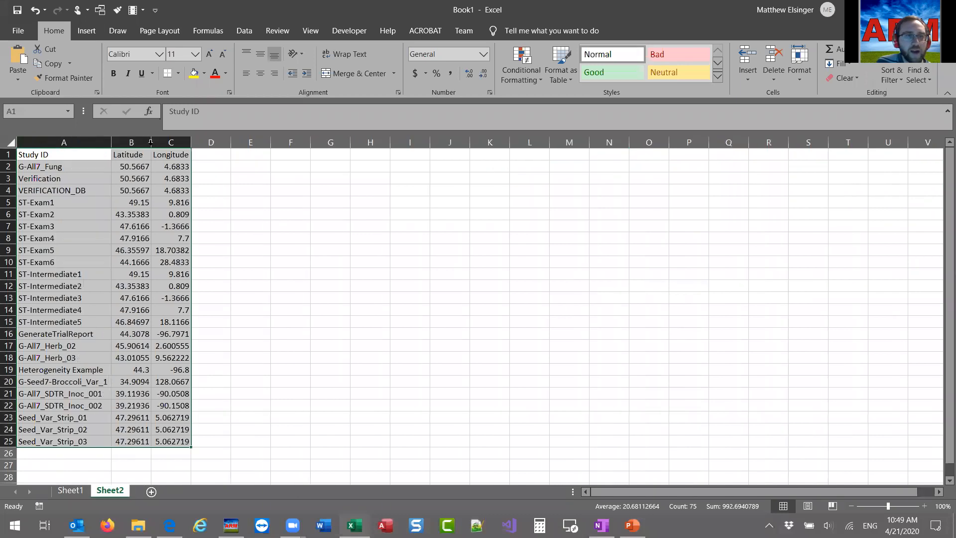
double_click(150, 143)
double_click(200, 143)
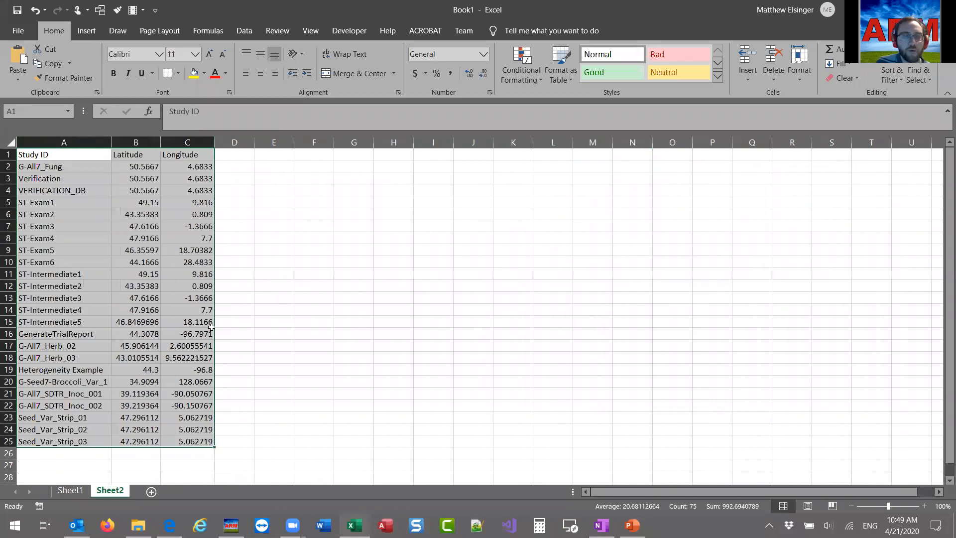
Review the pasted Study ID, Latitude and Longitude columns on Sheet2.
click(173, 370)
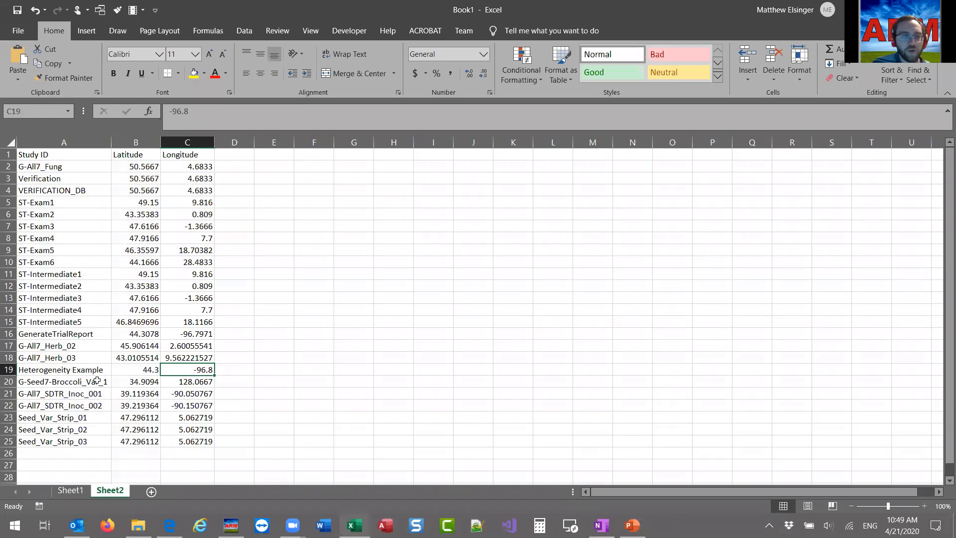
click(63, 161)
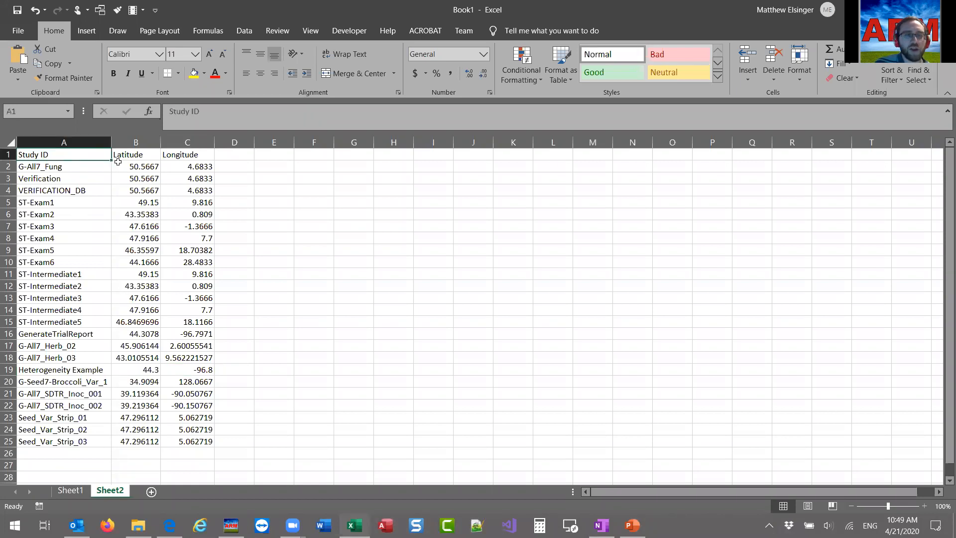
click(122, 158)
drag(122, 158, 177, 156)
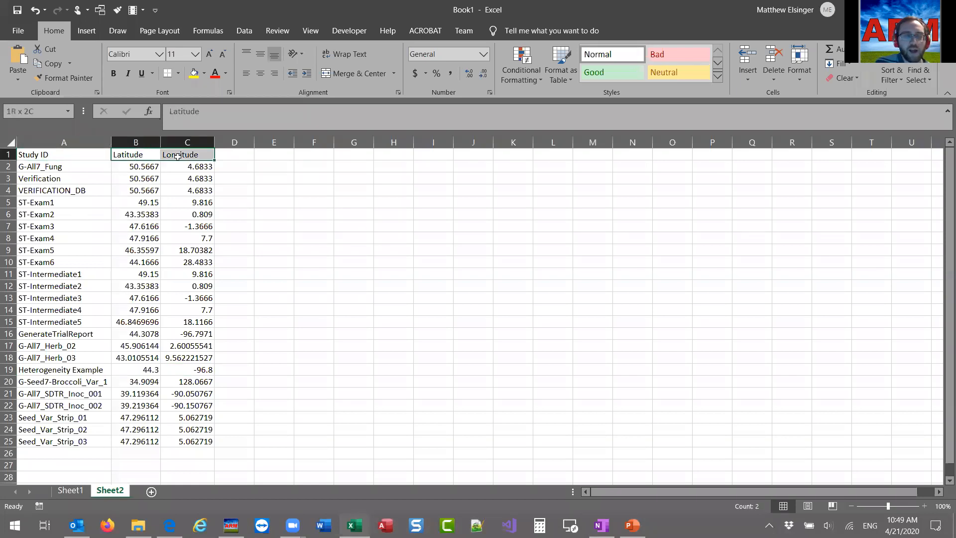
click(192, 272)
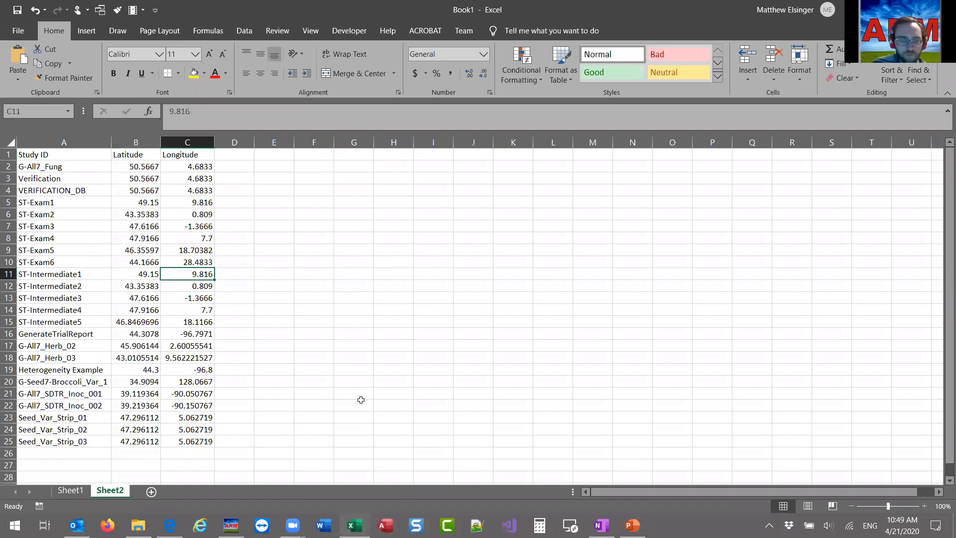
Switch to BatchGeo in the browser, replace the example location data with the copied study coordinates and map them.
click(169, 525)
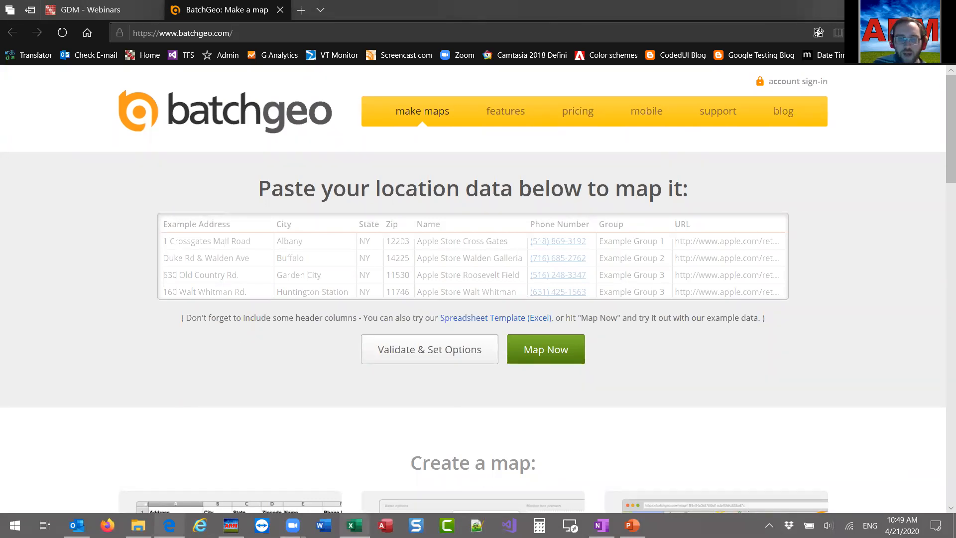
click(354, 525)
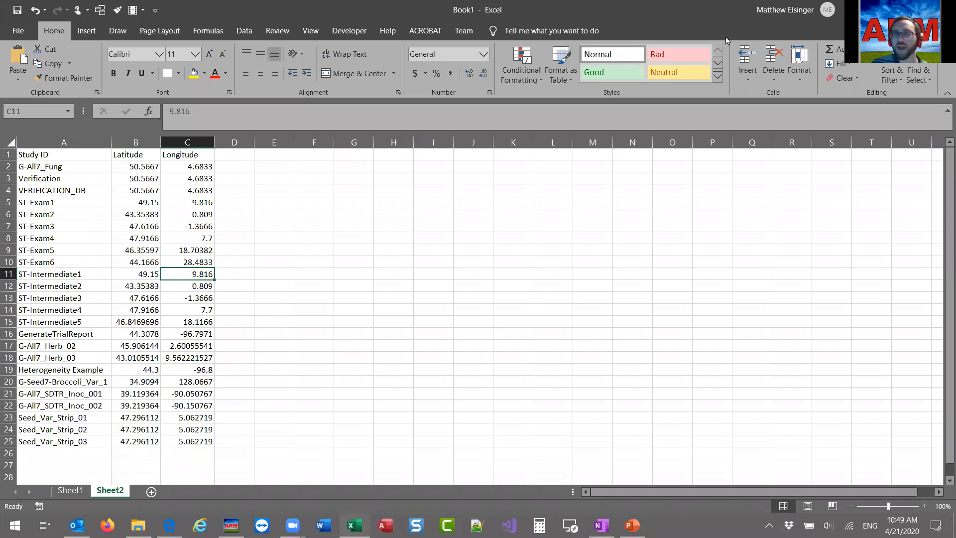
key(alt+Tab)
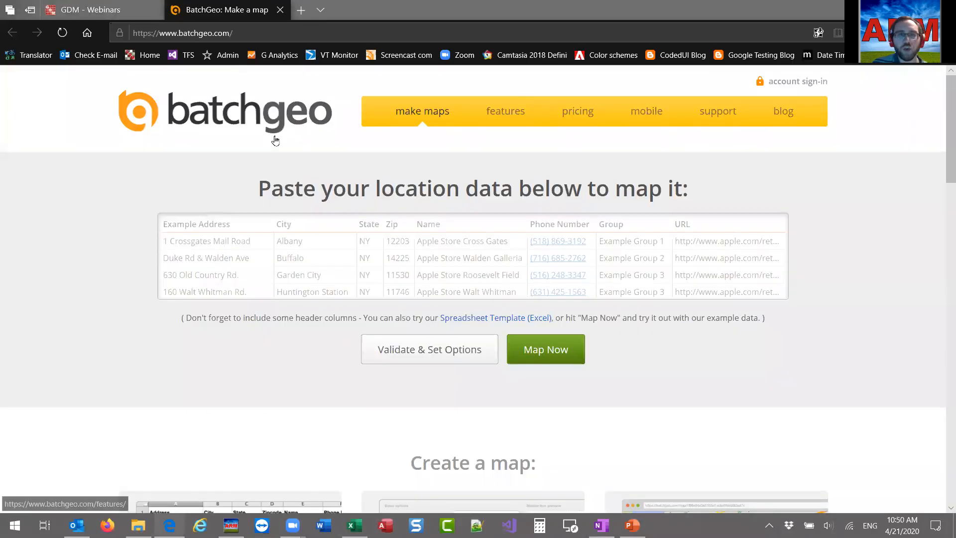
click(420, 232)
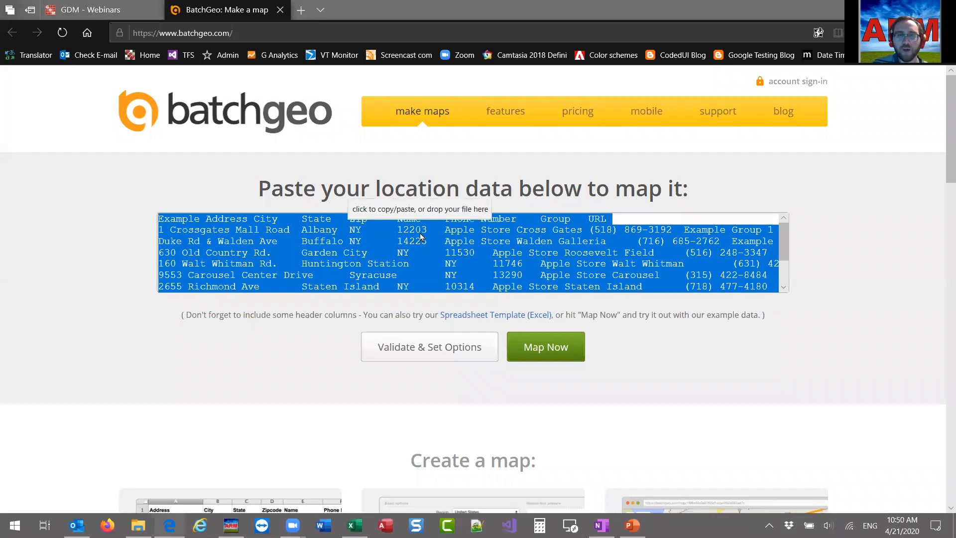
right_click(370, 259)
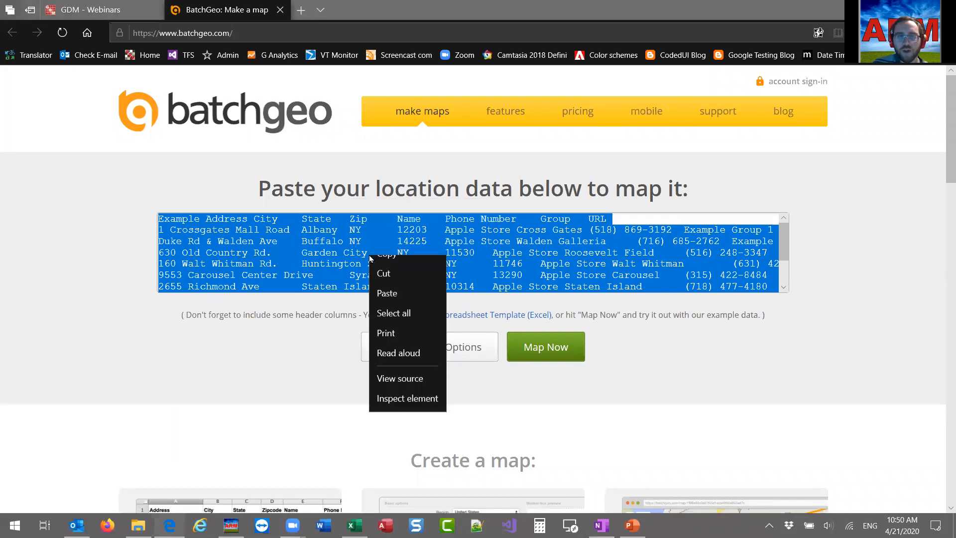
click(418, 294)
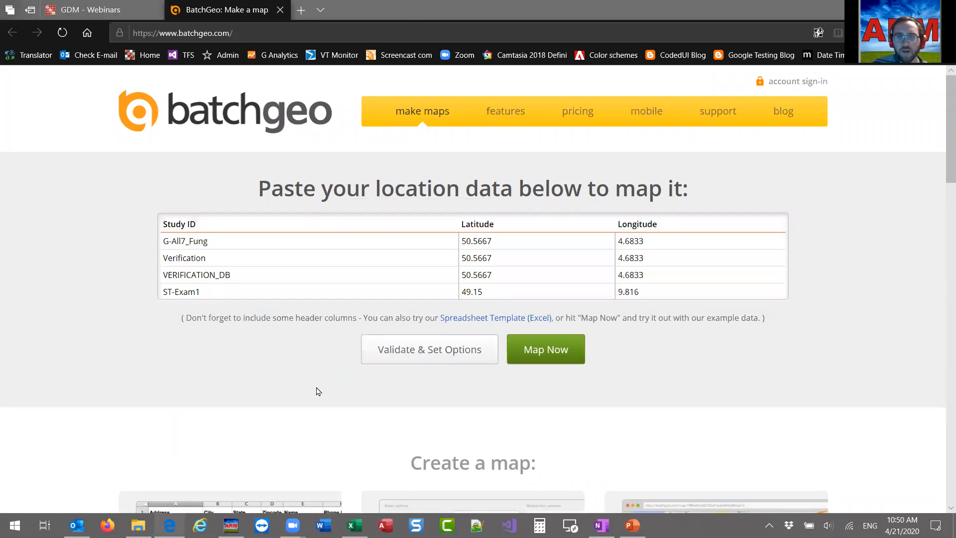
click(569, 359)
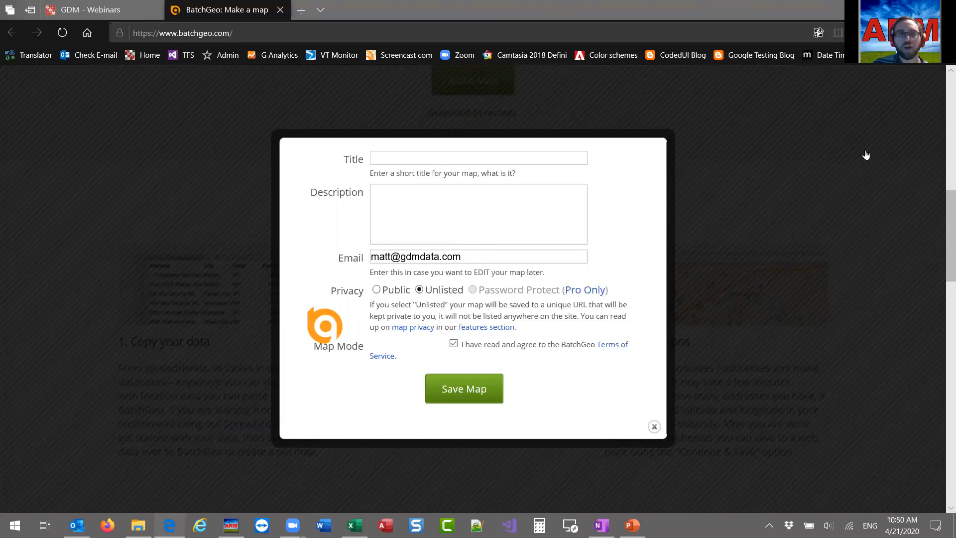
Switch to the BatchGeo "webinar" e-mail in Outlook and open the link to the new map.
key(alt+Tab)
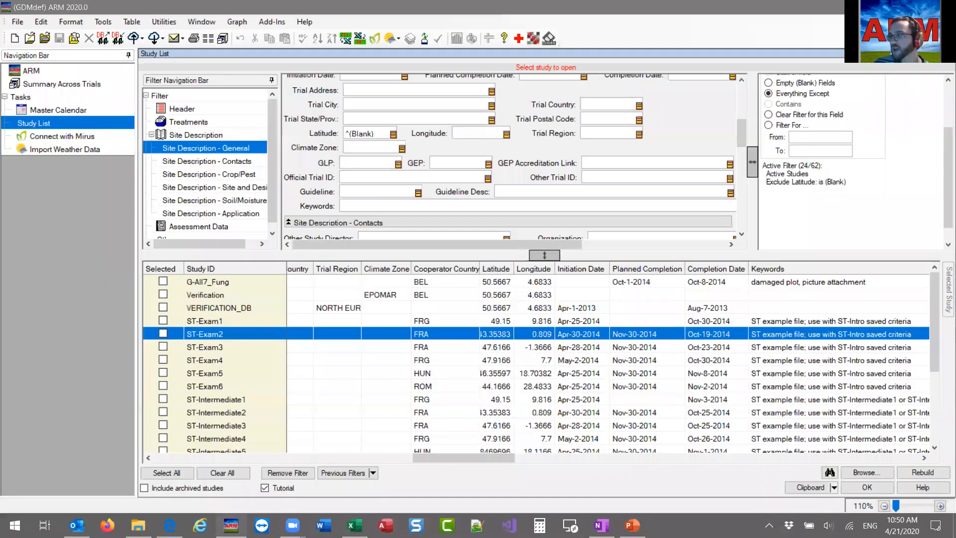
key(alt+Tab)
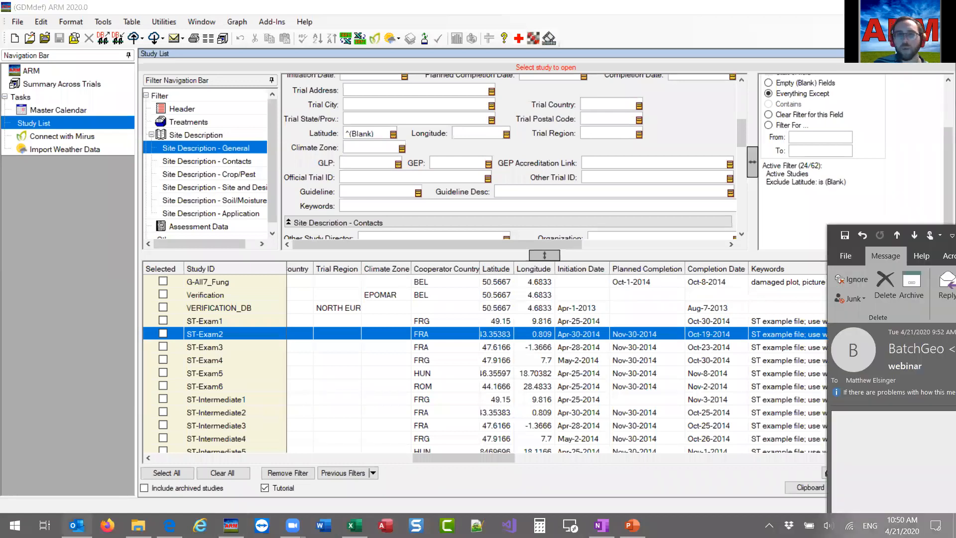
drag(955, 234, 478, 1)
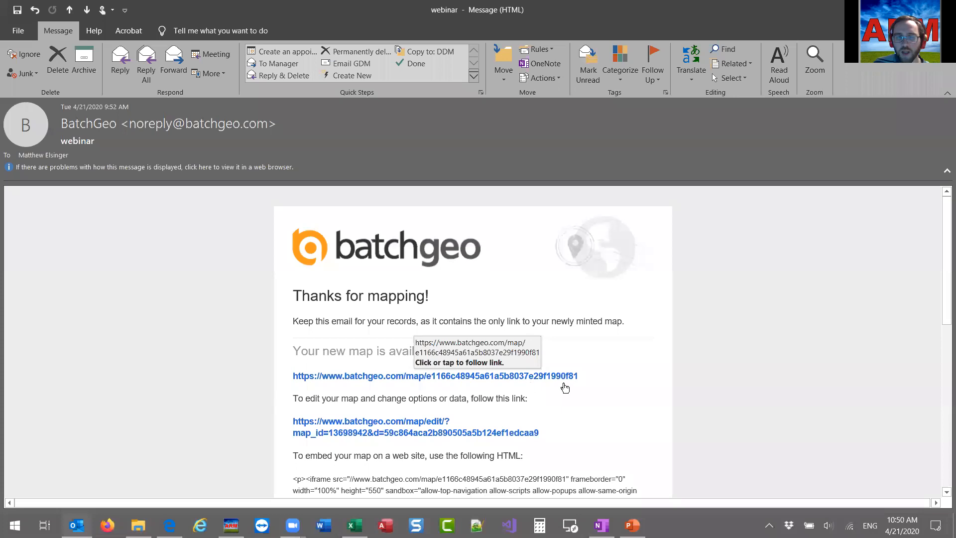
click(361, 381)
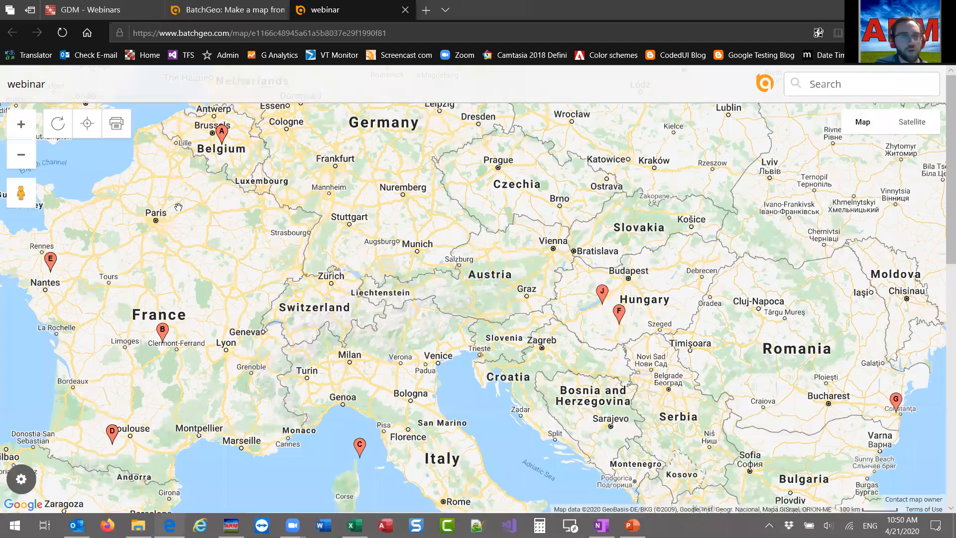
Examine the mapped studies across Europe and check the study details of markers A and J.
click(26, 159)
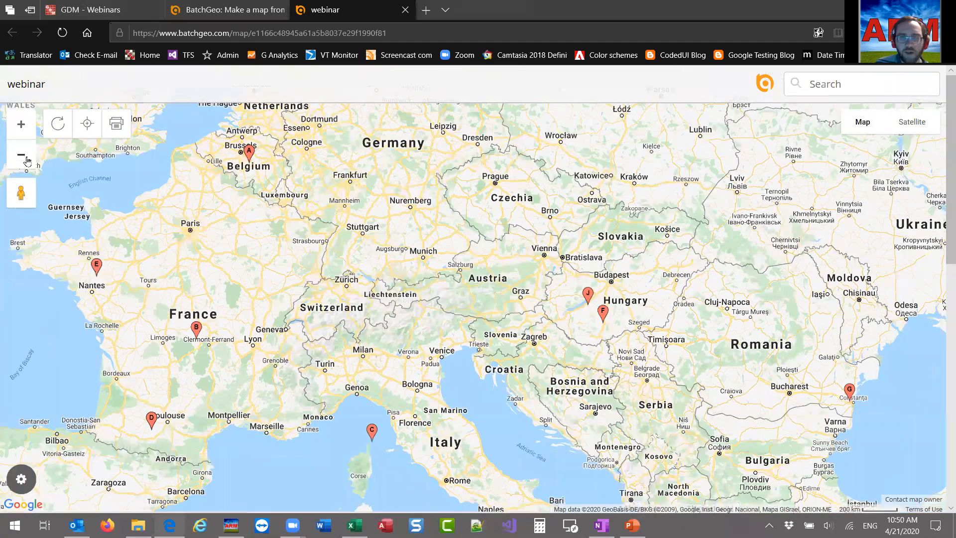
click(26, 158)
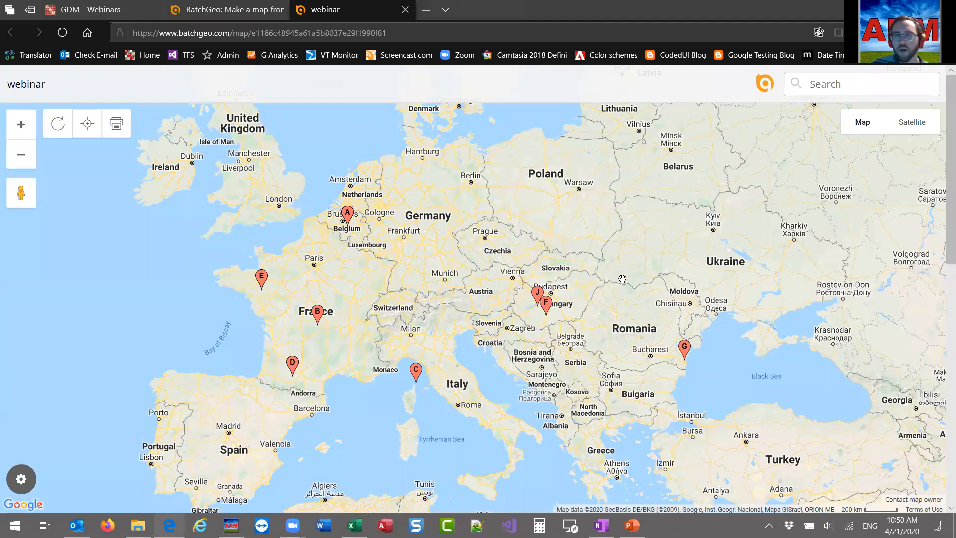
click(346, 218)
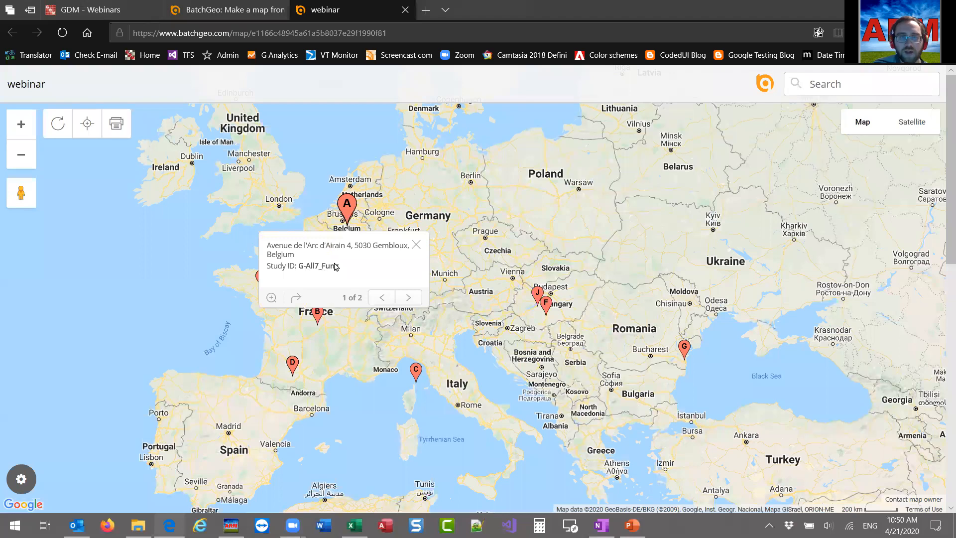
click(535, 294)
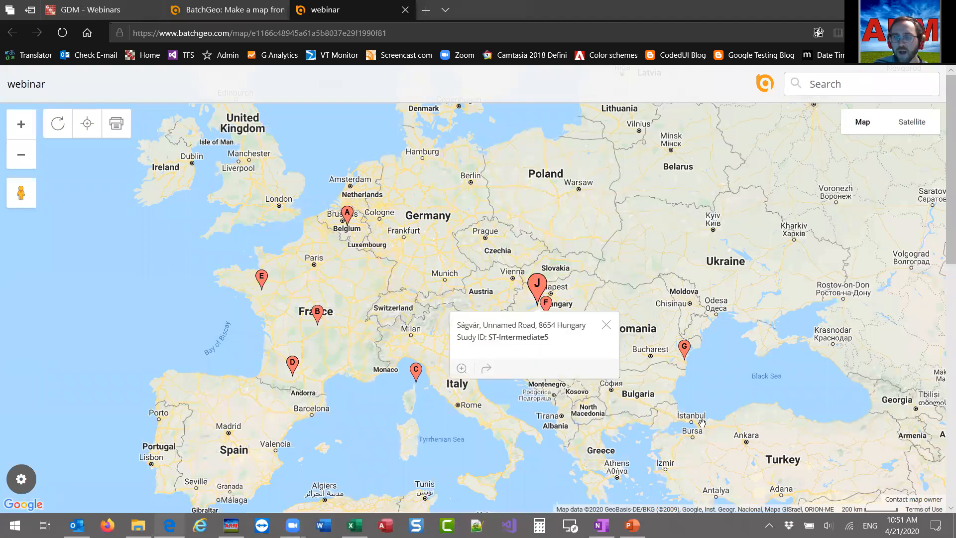
click(605, 325)
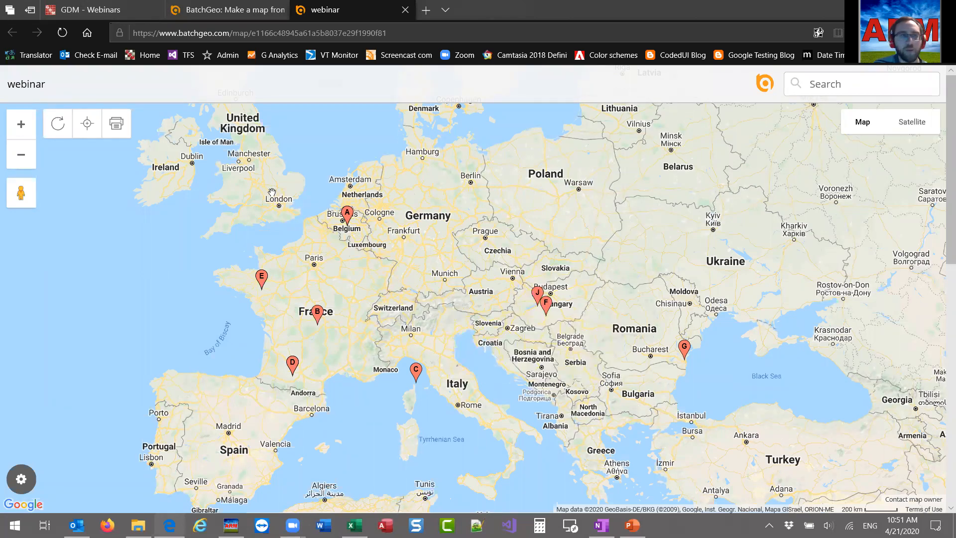
click(21, 124)
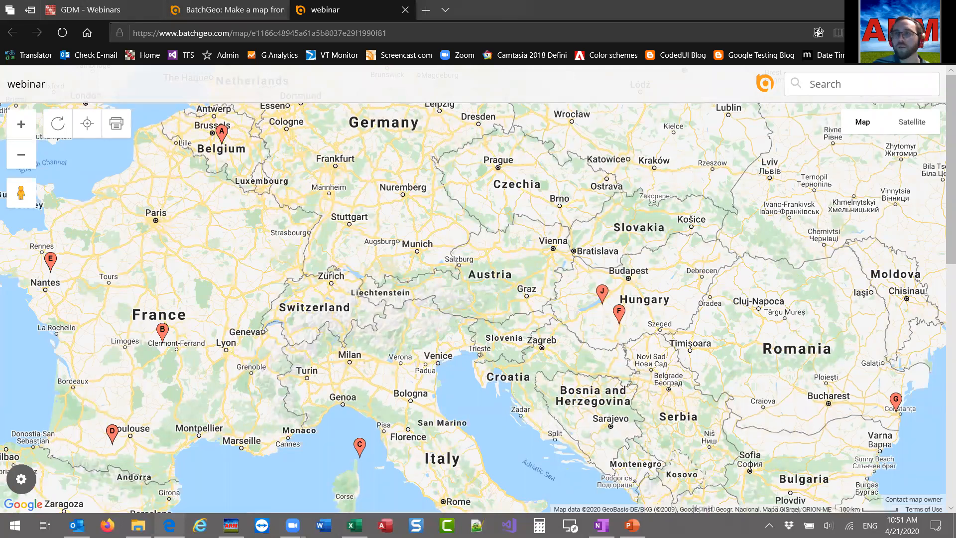
Return to ARM and filter the study list to include only the investigator "Your Name".
click(884, 9)
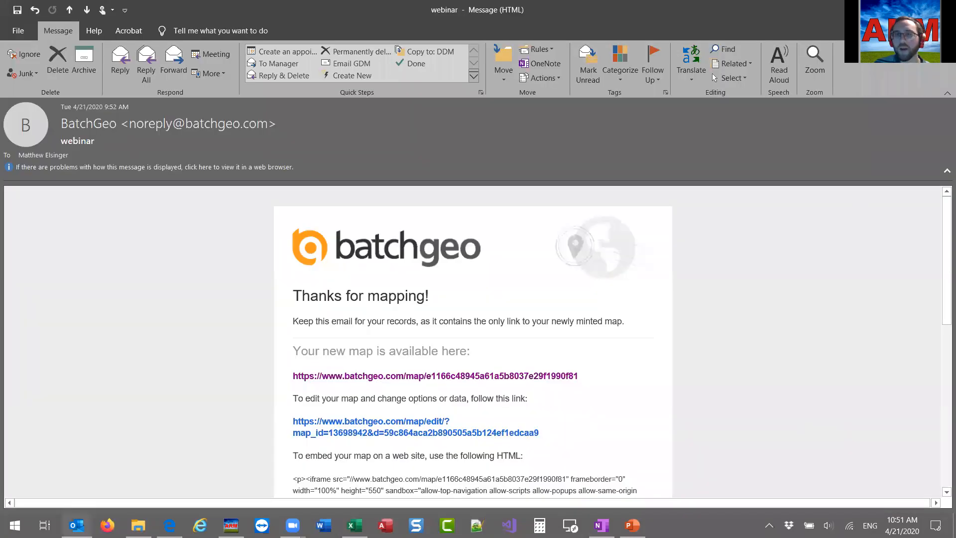
click(884, 9)
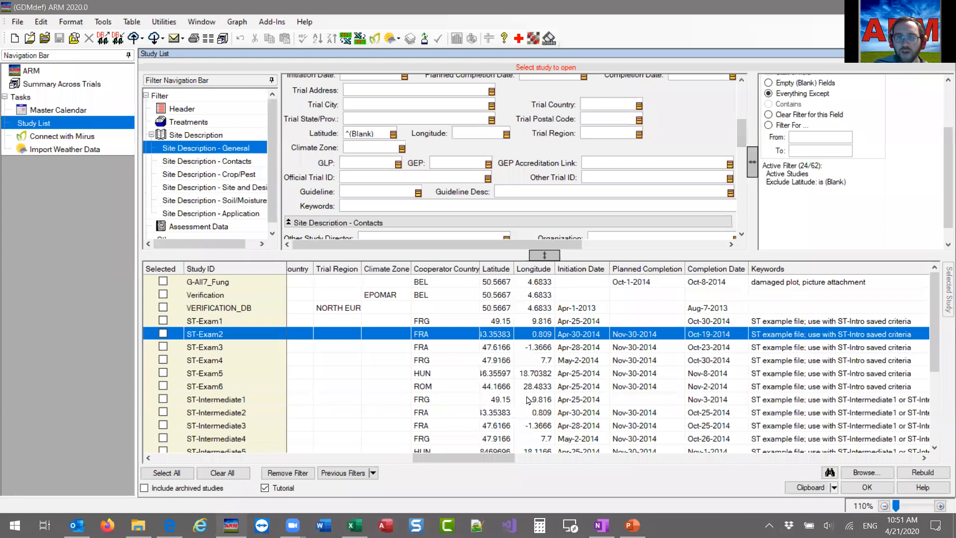
drag(489, 460, 509, 457)
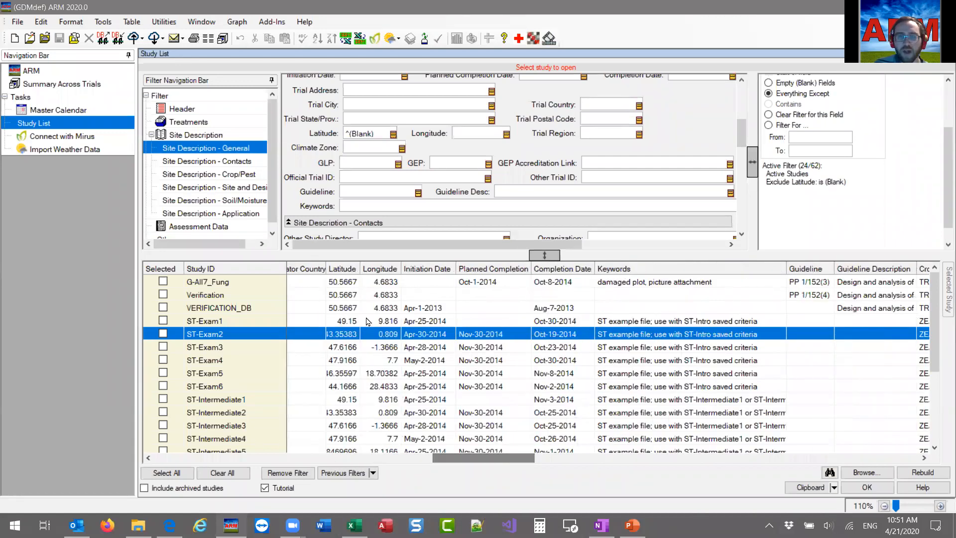
scroll(437, 175, up, 10)
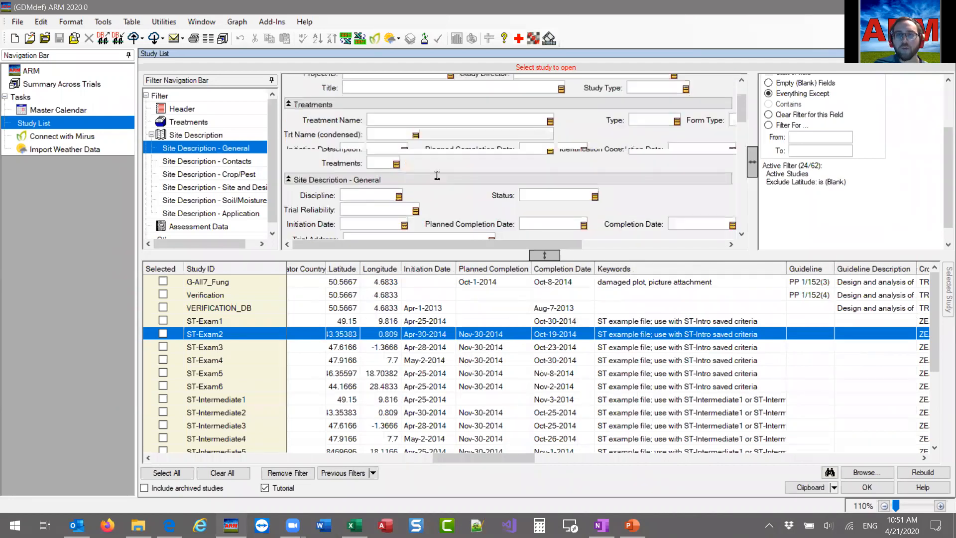
click(566, 99)
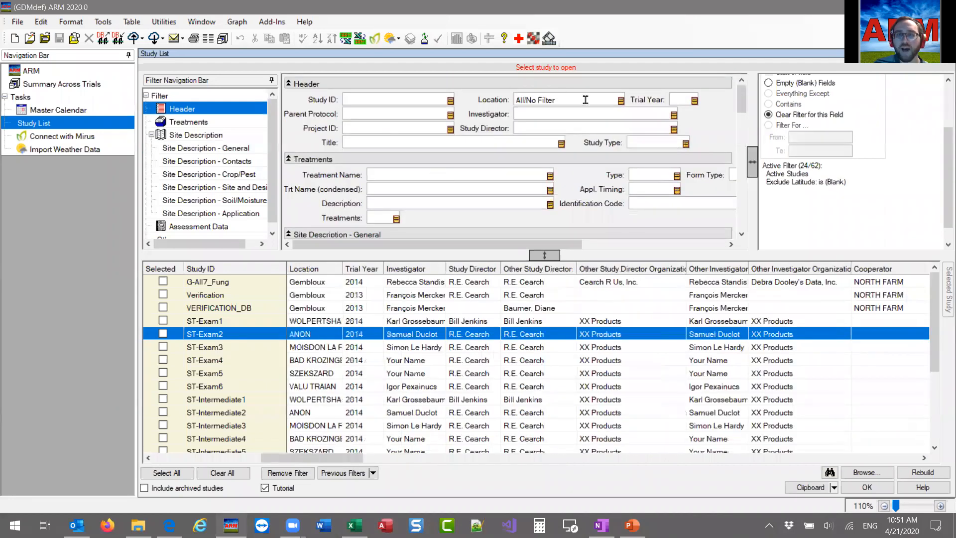
click(565, 115)
click(672, 115)
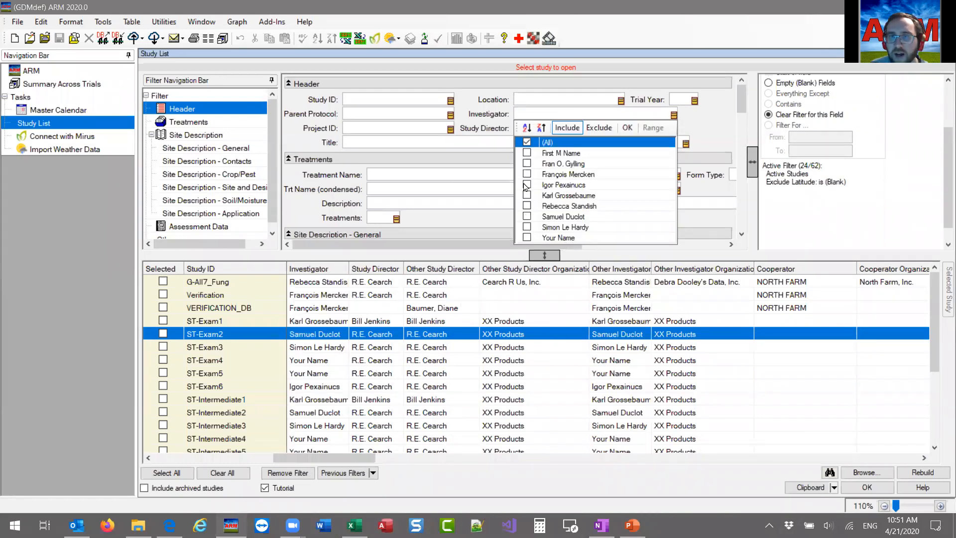
click(527, 238)
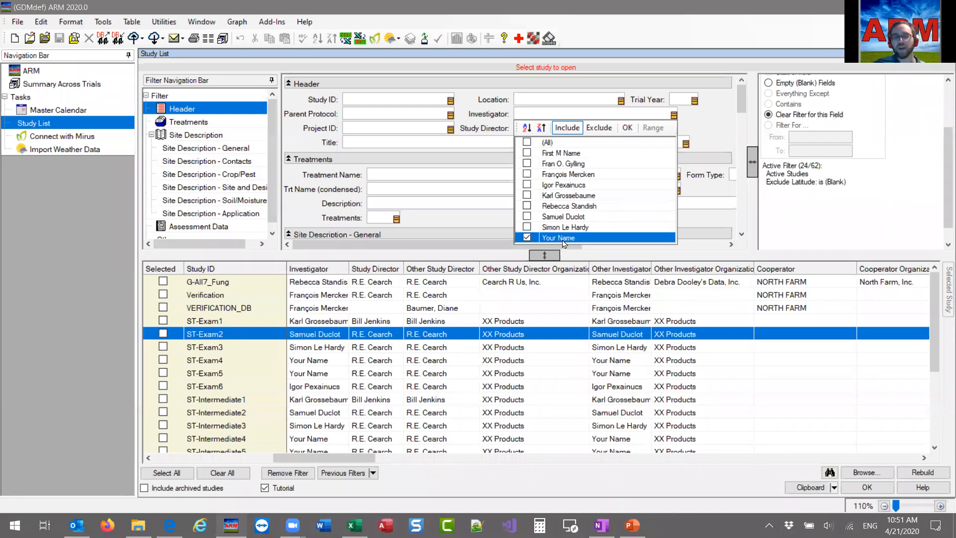
click(627, 128)
click(308, 335)
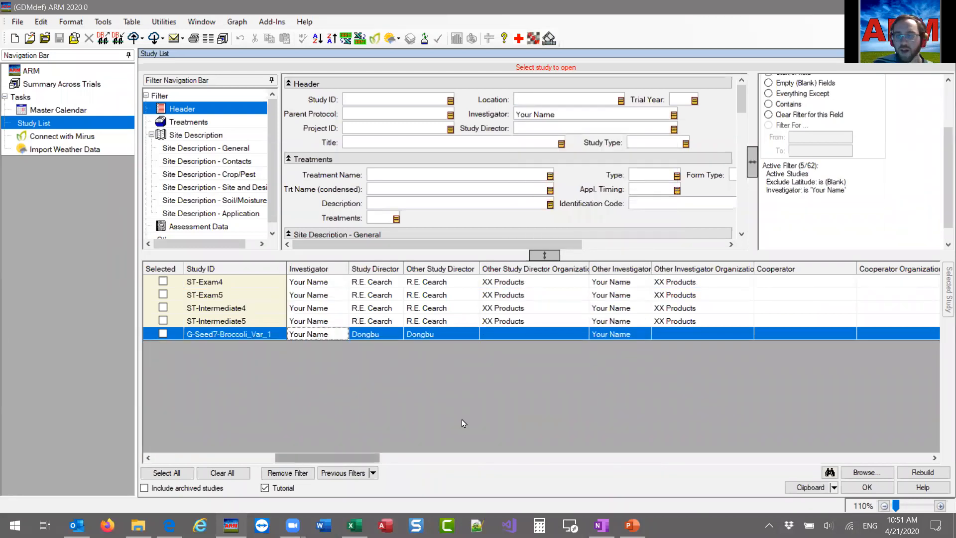
Copy the filtered studies' map info and paste it over the example location data on a new BatchGeo page.
click(833, 488)
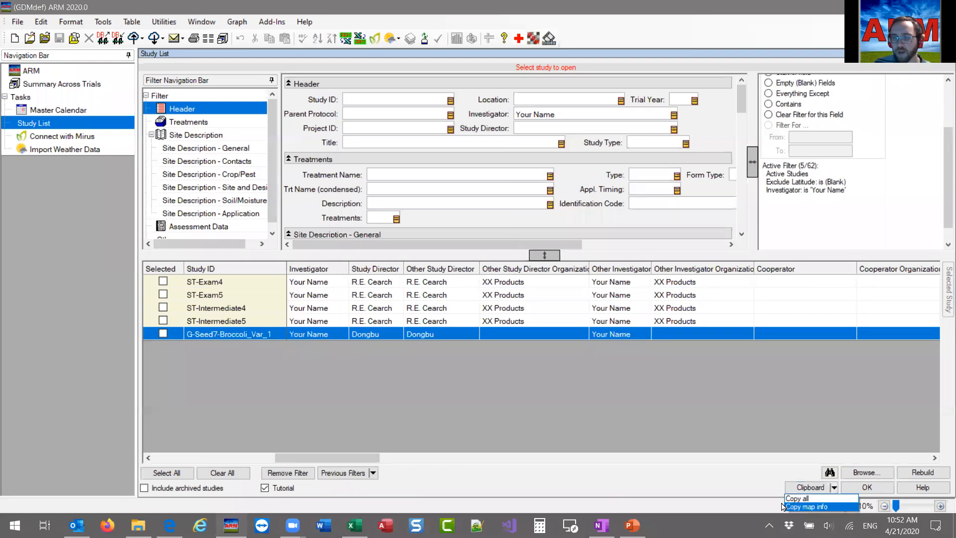
click(796, 505)
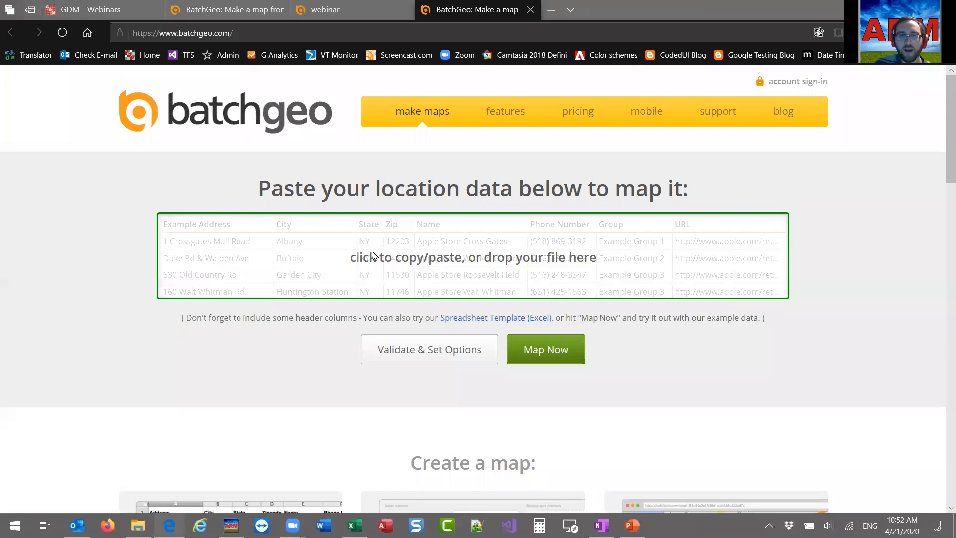
click(375, 246)
right_click(374, 244)
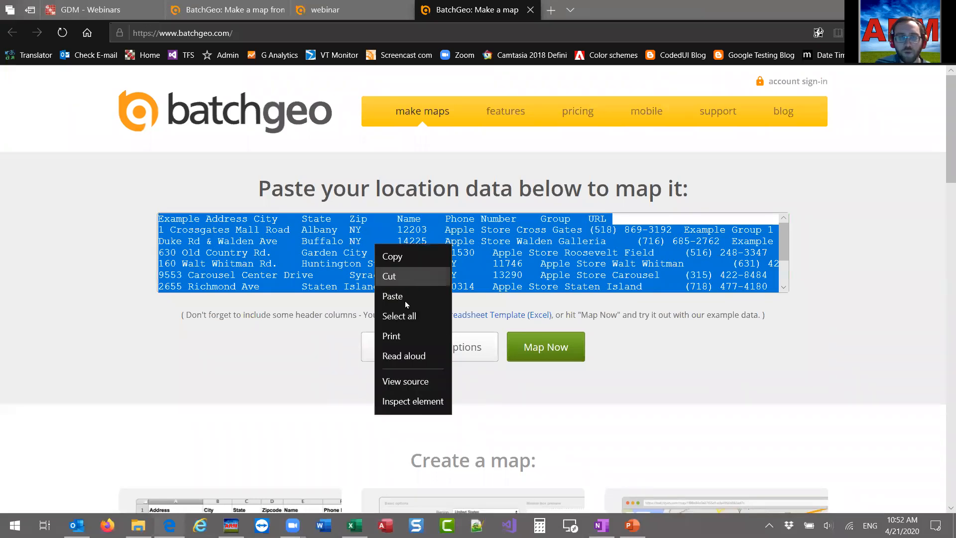
click(404, 301)
scroll(252, 269, down, 8)
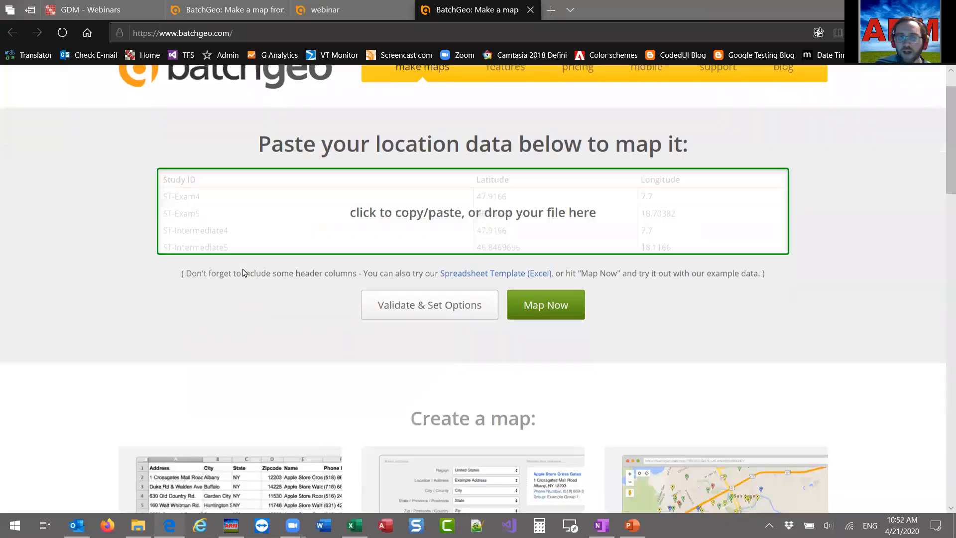
scroll(269, 246, up, 5)
scroll(221, 215, up, 2)
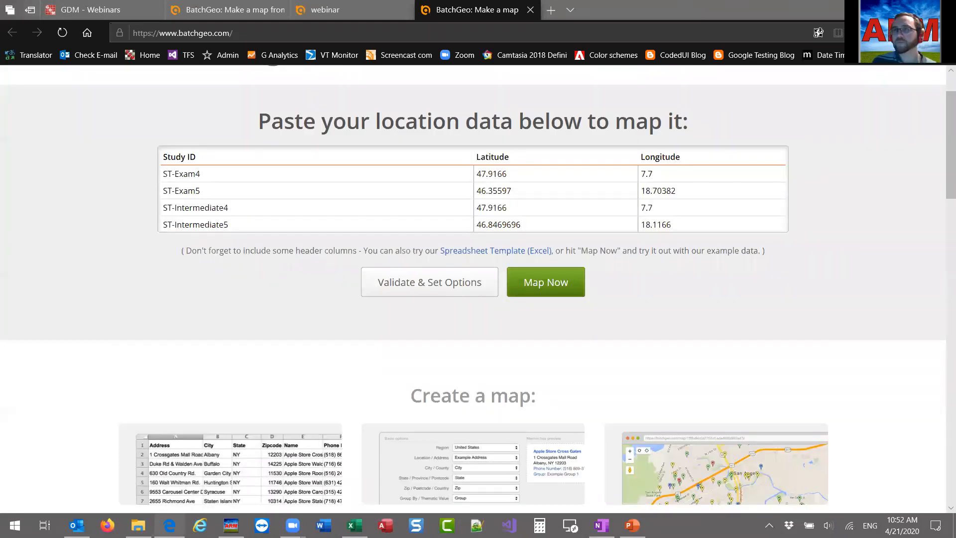
click(884, 10)
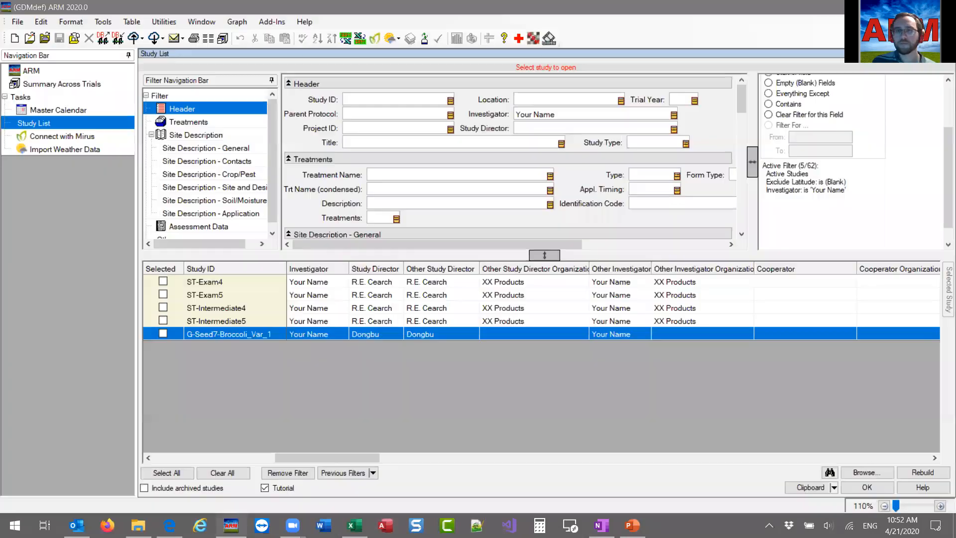
Remove the active filters from the study list to show all active studies again.
click(712, 402)
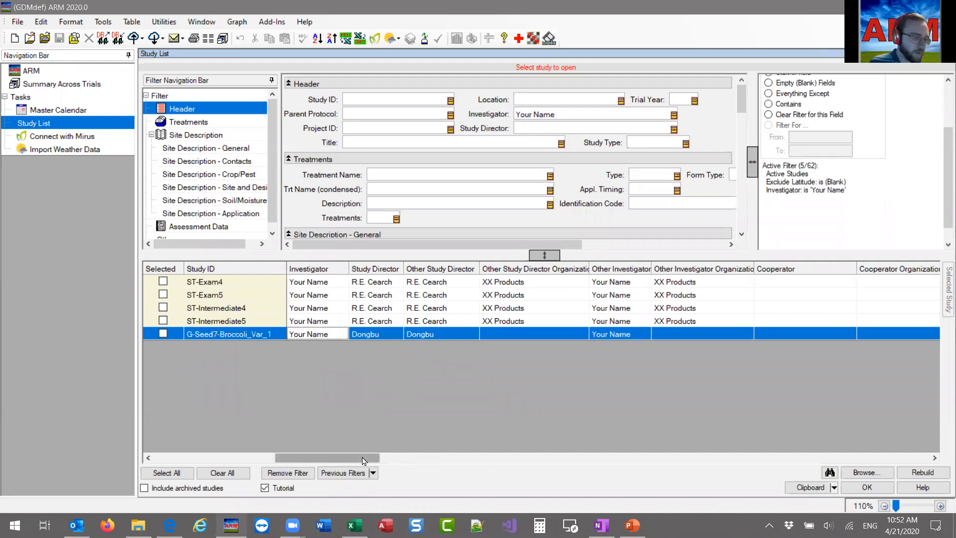
drag(363, 461, 186, 459)
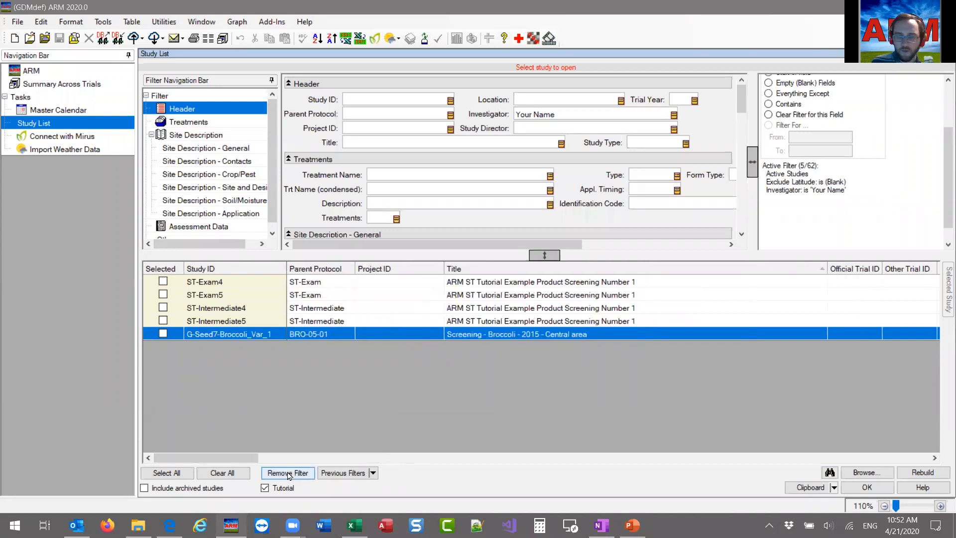
click(288, 472)
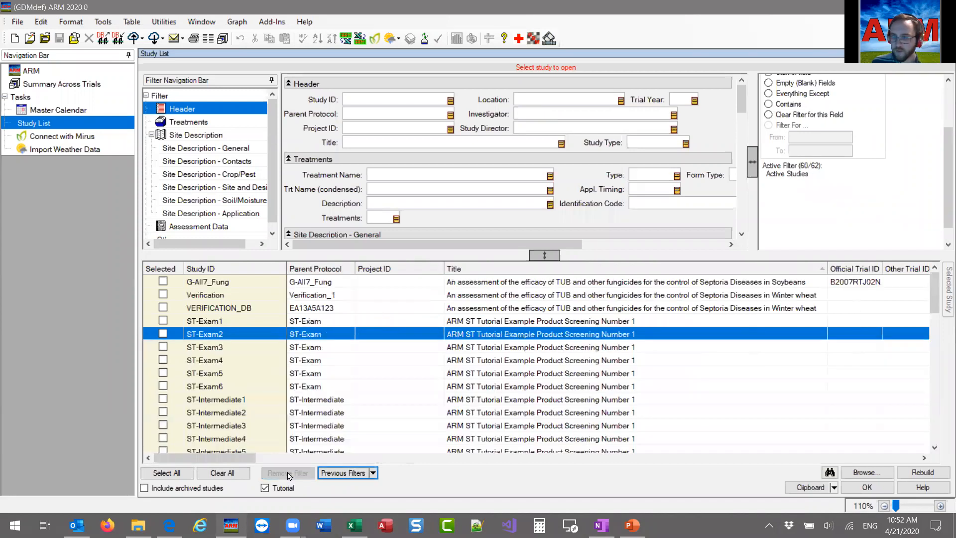
Open the G-All7_Fung trial from the study list, then close it without saving changes.
click(231, 282)
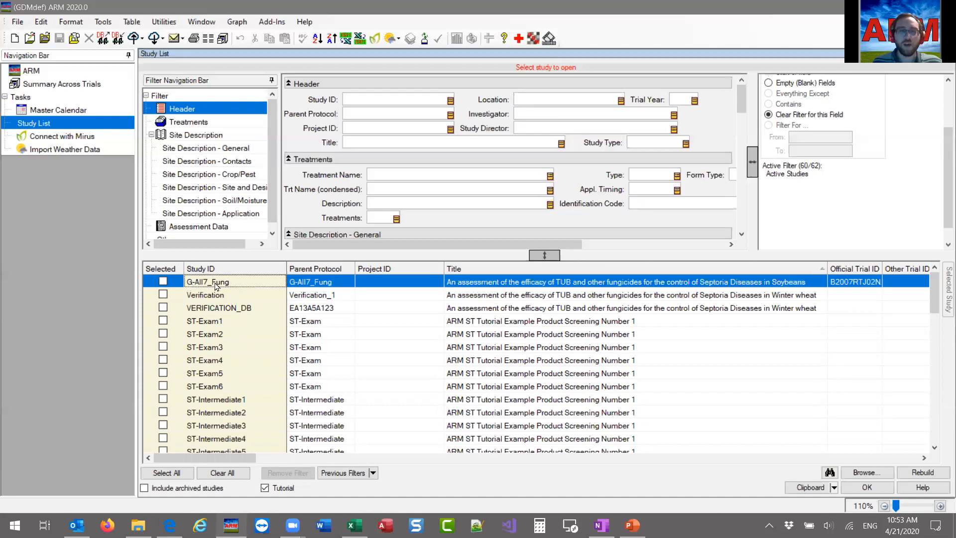
double_click(316, 277)
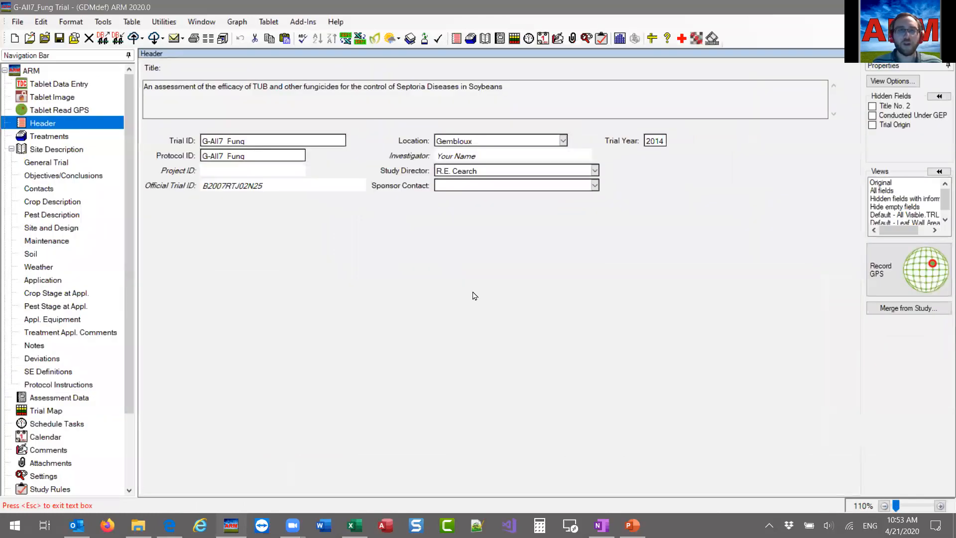
click(89, 38)
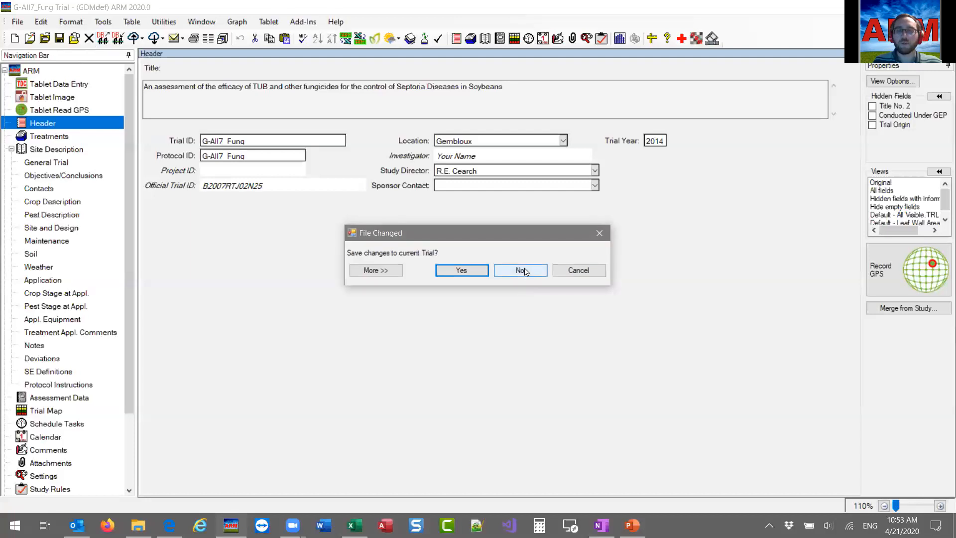
click(521, 271)
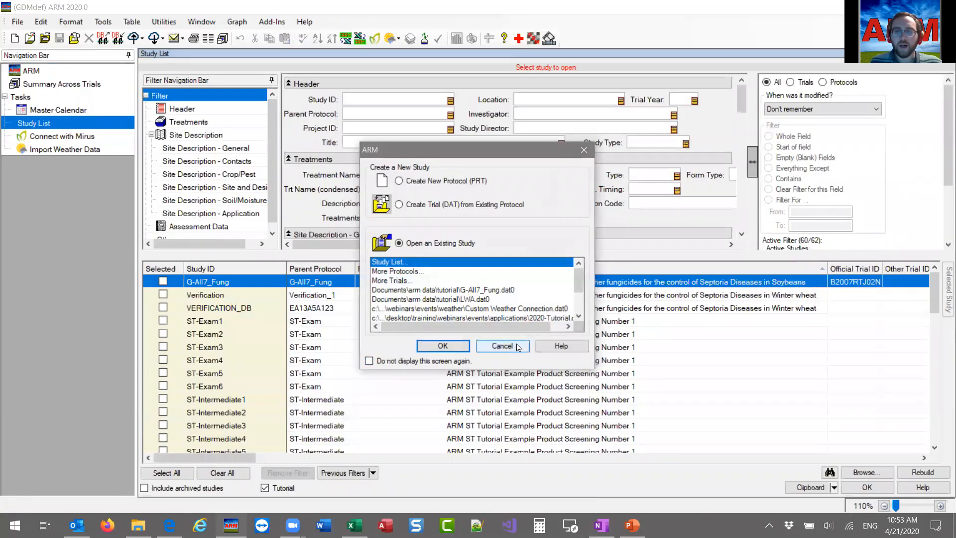
click(517, 346)
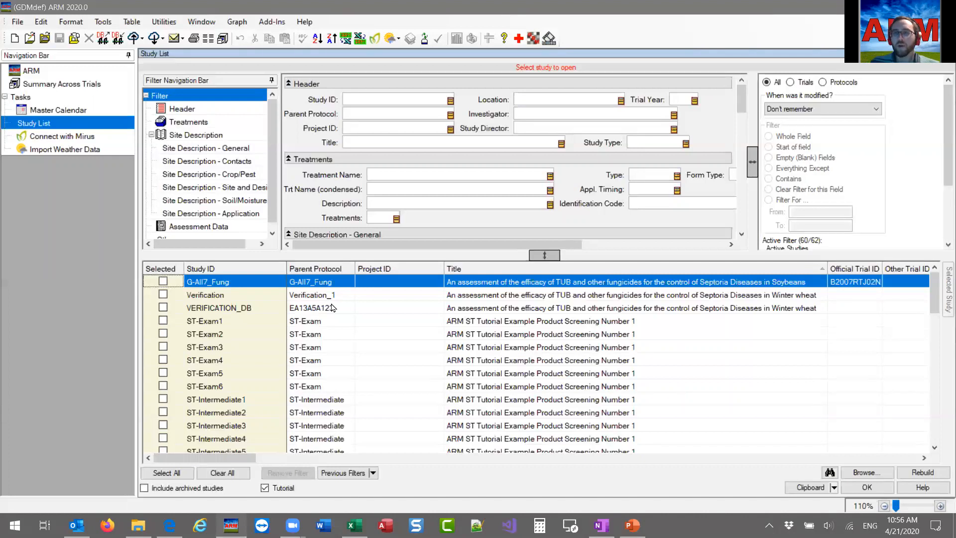
Review the available study list filter fields, from Treatments and Site Description through Assessment Data and Other.
scroll(605, 208, down, 3)
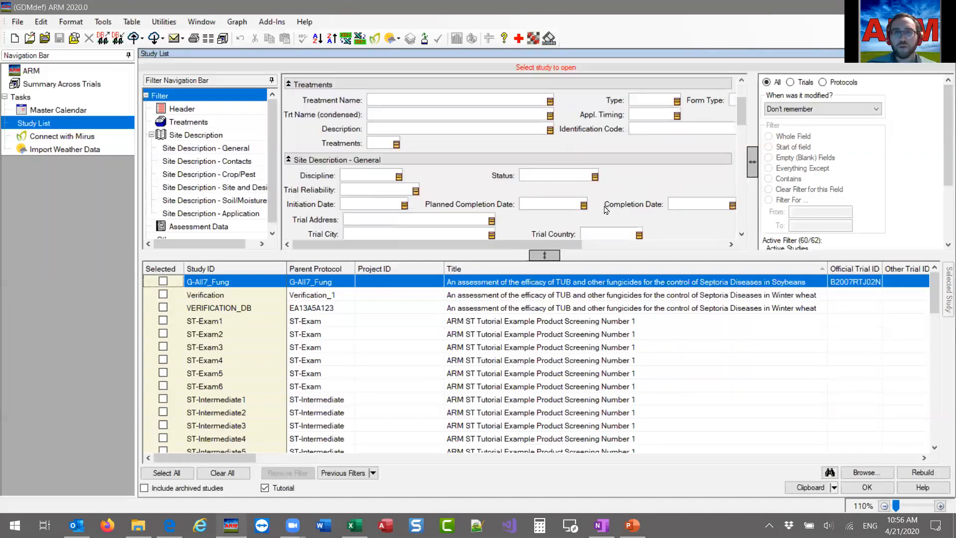
scroll(605, 208, down, 4)
scroll(557, 224, down, 5)
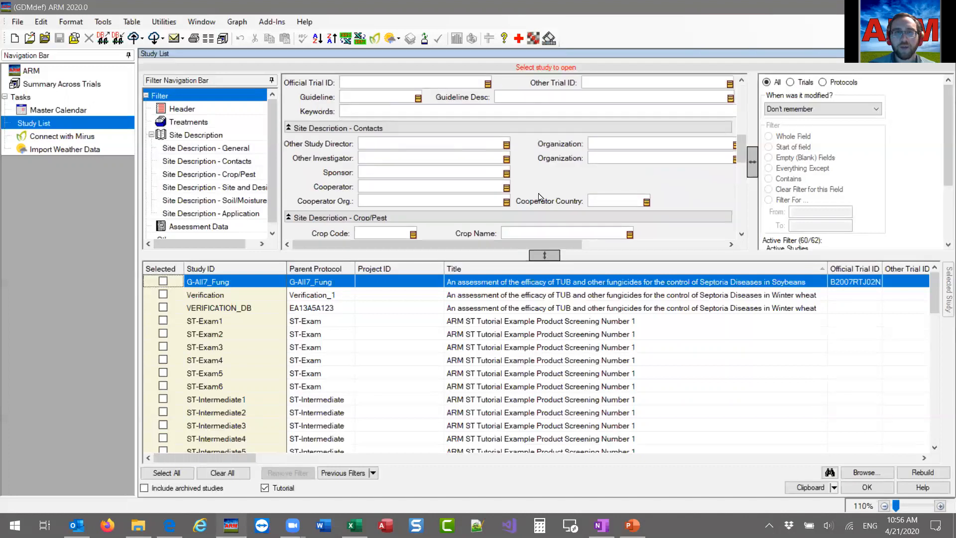
scroll(537, 180, down, 3)
scroll(471, 191, down, 5)
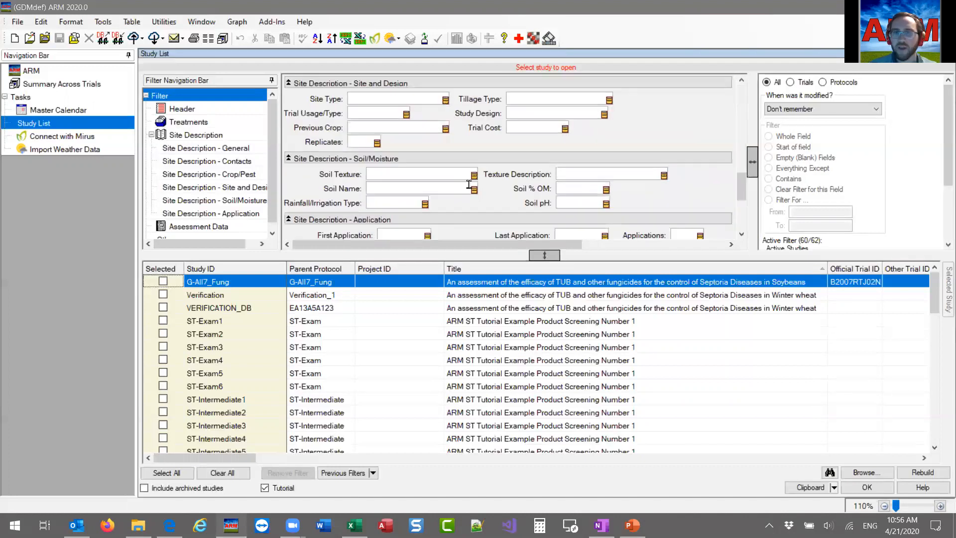
scroll(508, 192, down, 3)
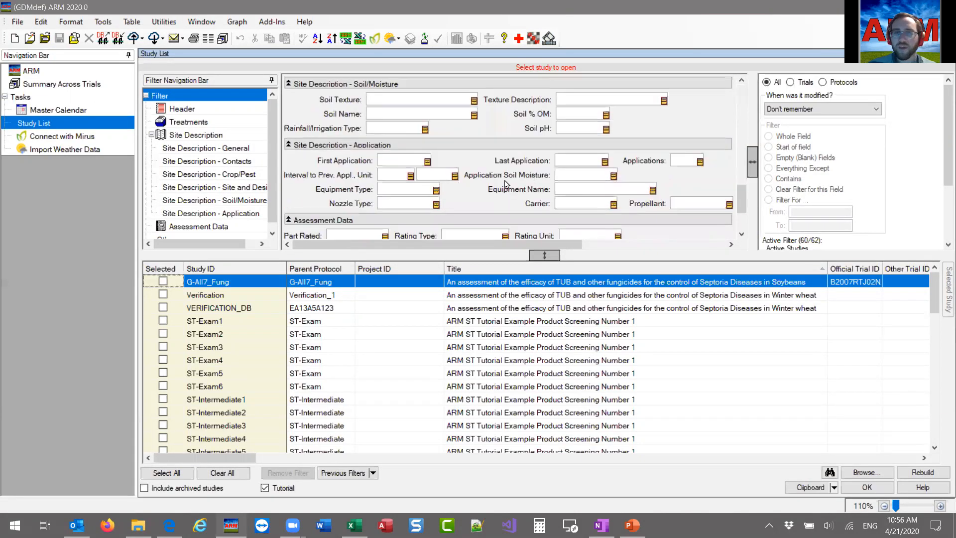
scroll(531, 210, down, 3)
scroll(505, 222, down, 1)
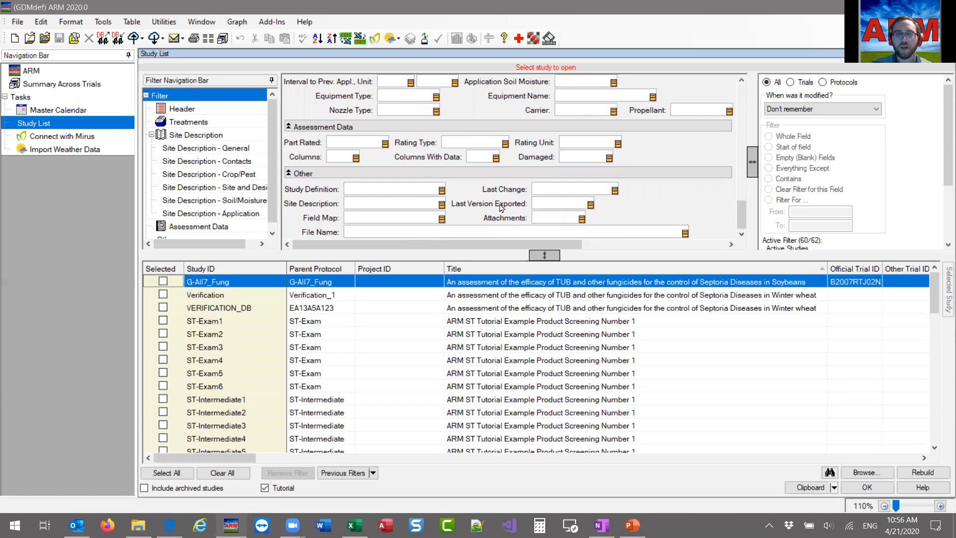
Filter the study list by assessment rating type, including only CONTROL and leaving CONTRO unselected.
click(466, 143)
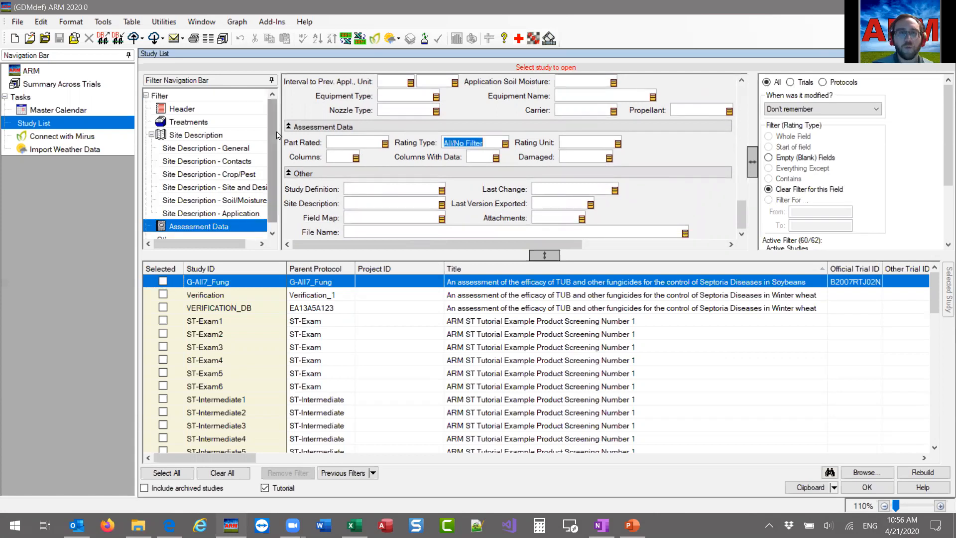
click(505, 144)
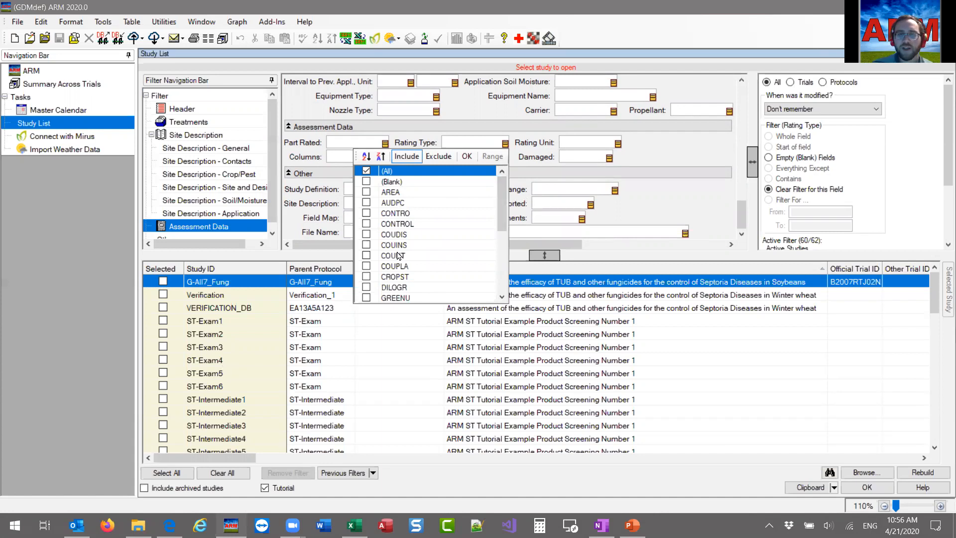
drag(502, 212, 499, 271)
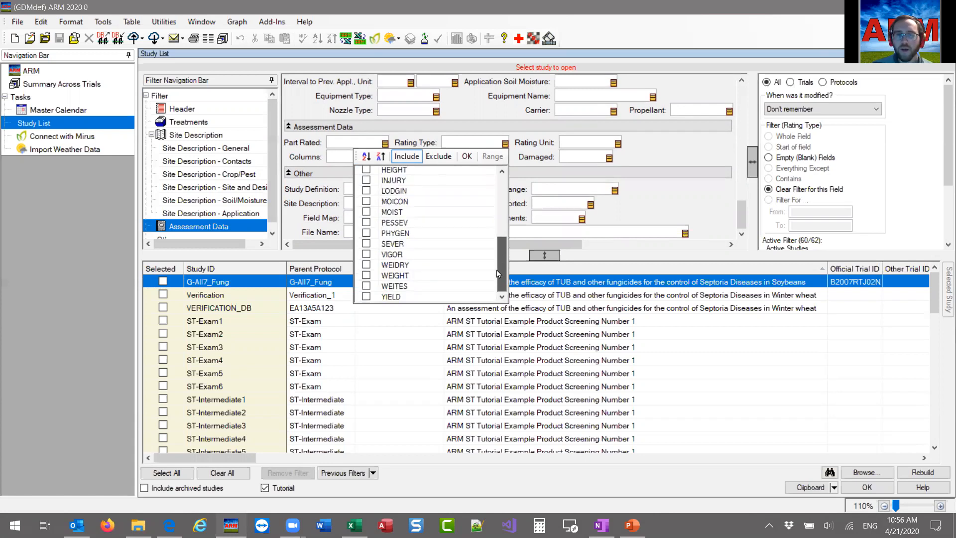
scroll(497, 217, up, 6)
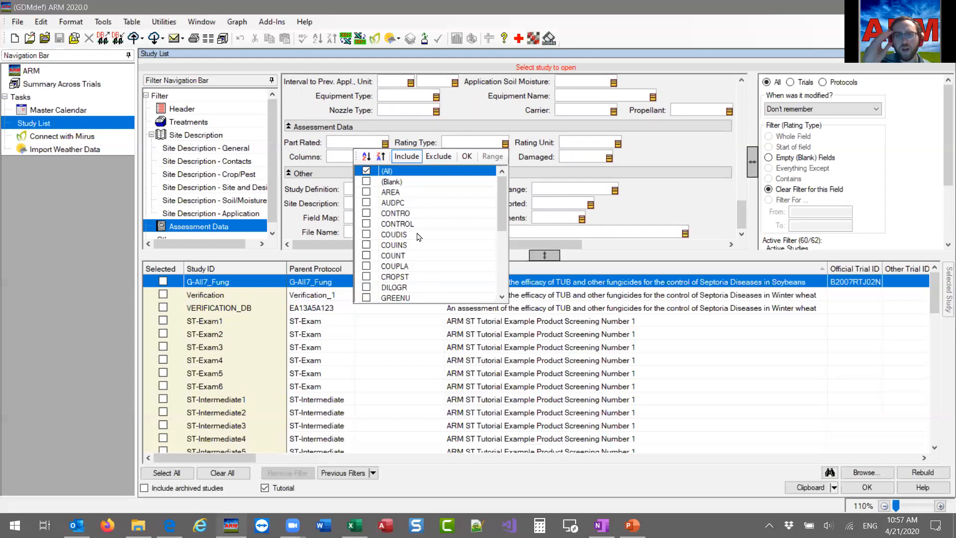
click(367, 214)
click(367, 224)
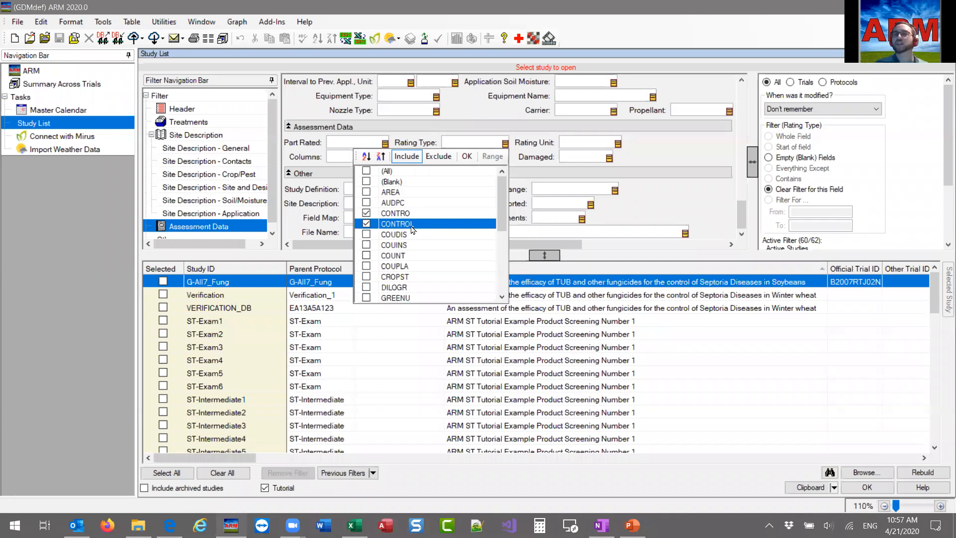
click(365, 217)
click(365, 214)
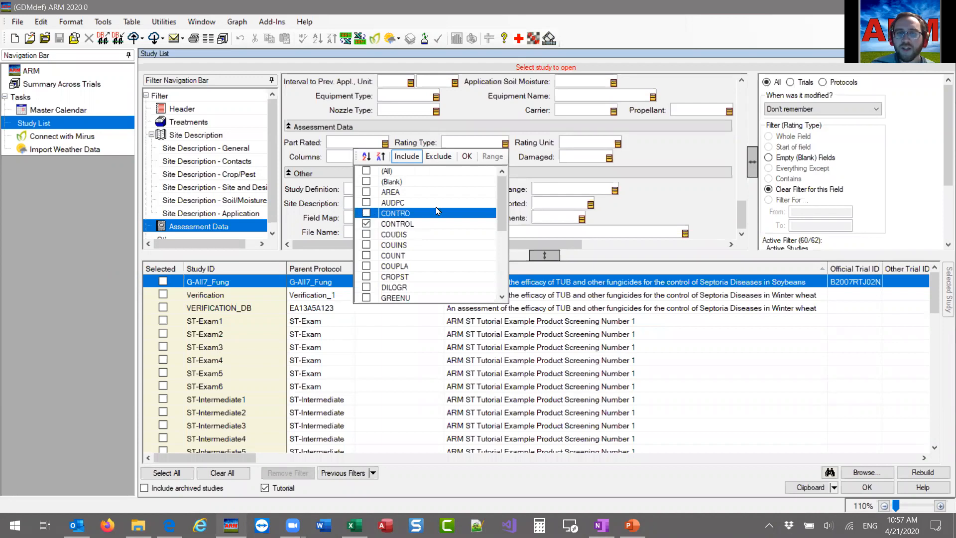
click(466, 155)
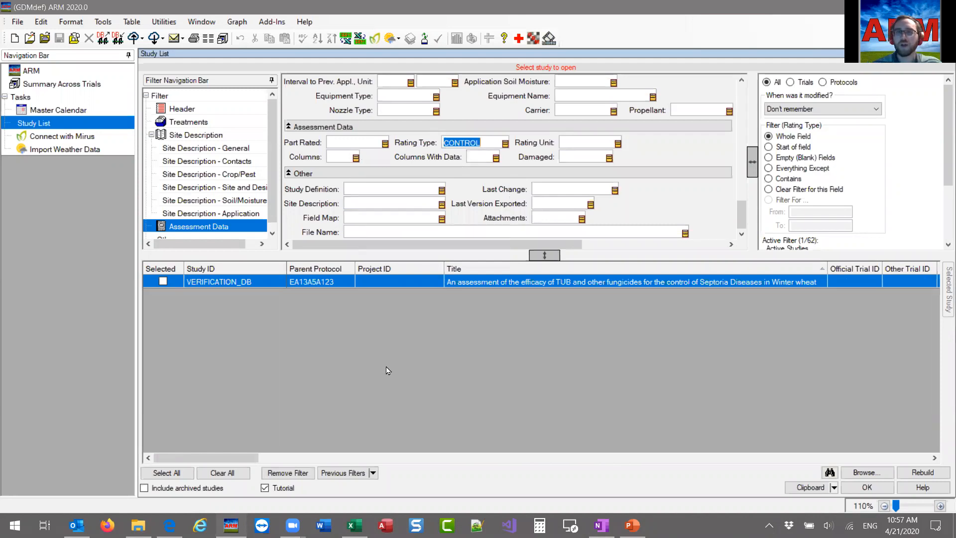
Clear the rating type filter so that it no longer restricts the study list.
key(Delete)
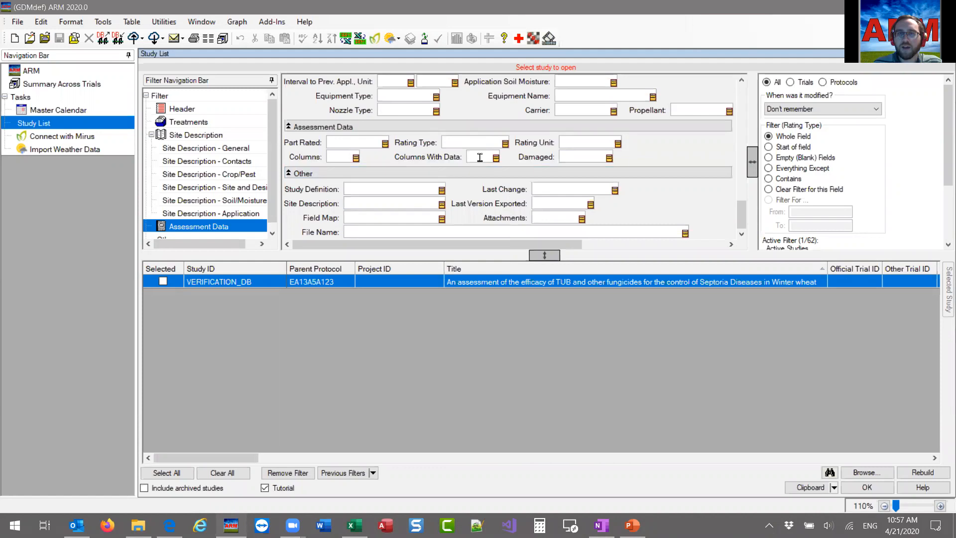
click(460, 143)
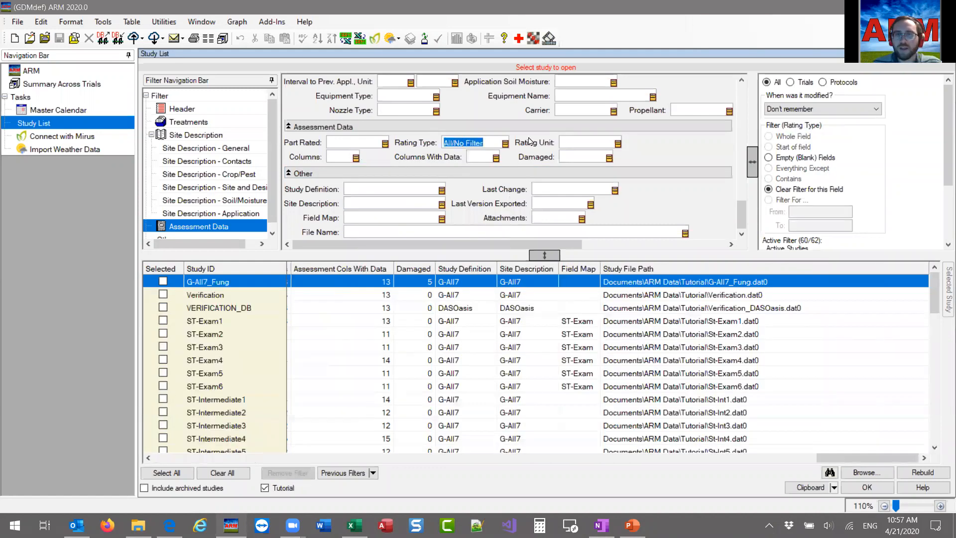
click(564, 143)
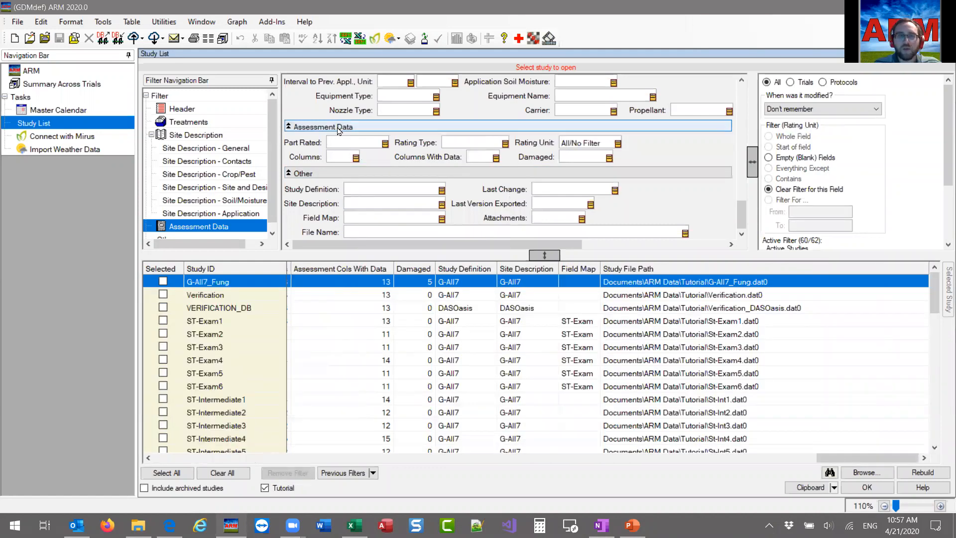
Look through the treatment names available for filtering and close the list without selecting any.
scroll(364, 175, up, 3)
scroll(364, 171, up, 9)
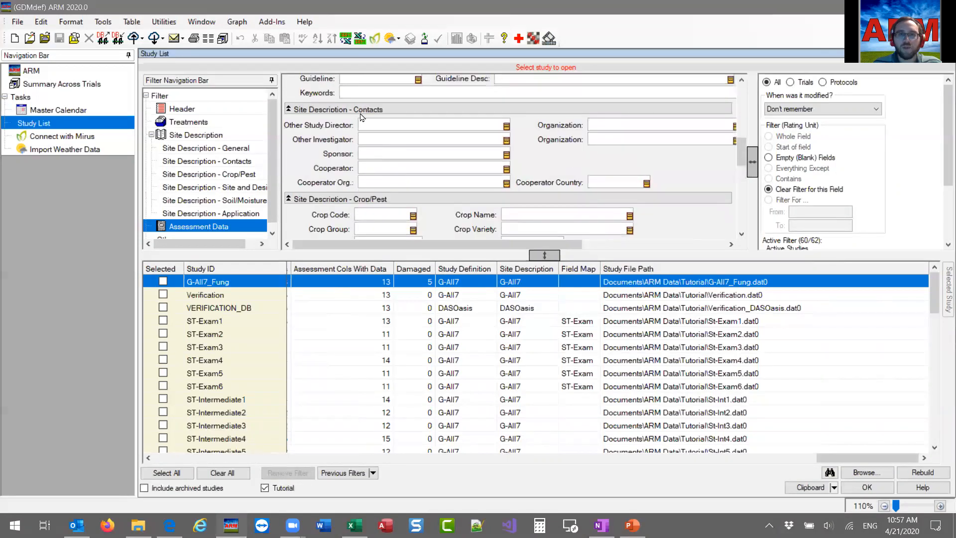
scroll(369, 171, up, 12)
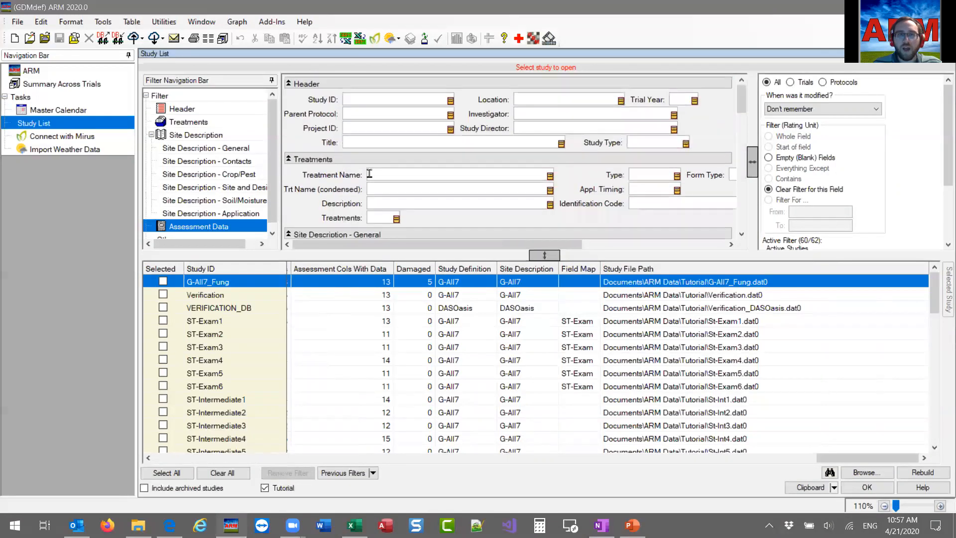
click(412, 176)
click(550, 176)
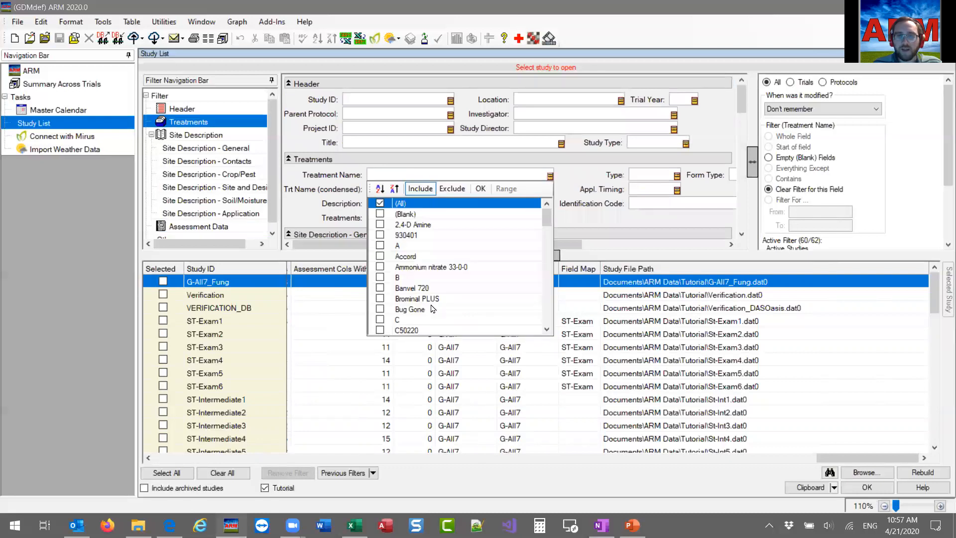
scroll(448, 293, down, 2)
scroll(447, 293, down, 4)
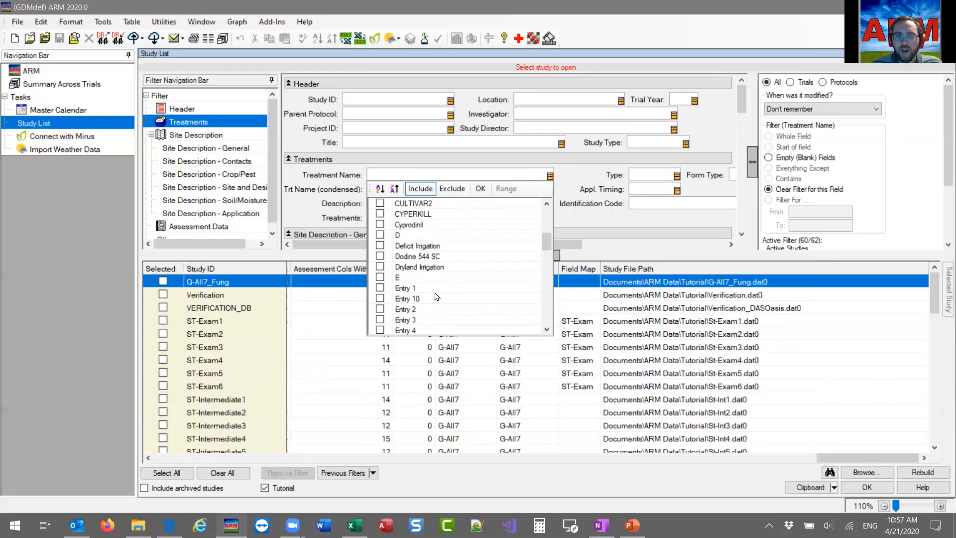
scroll(434, 296, down, 6)
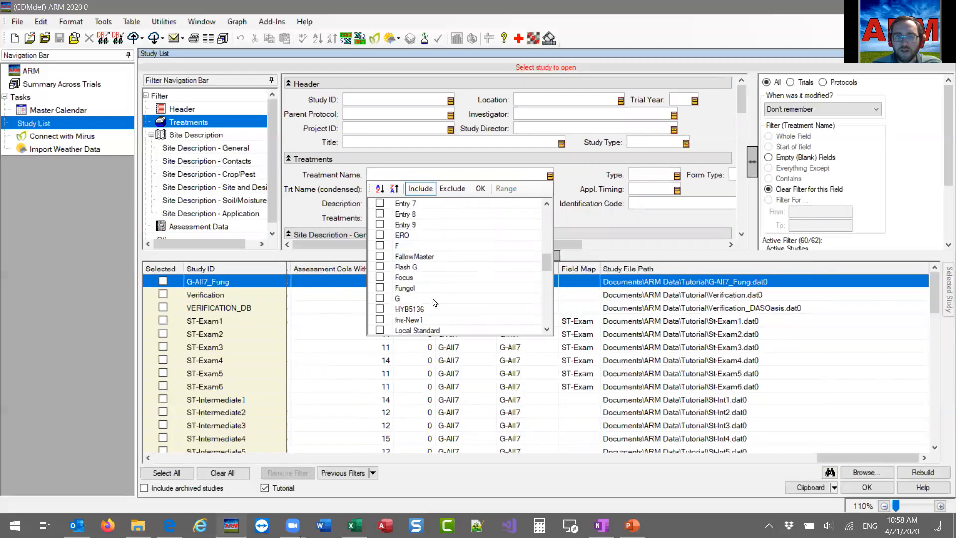
scroll(462, 309, down, 3)
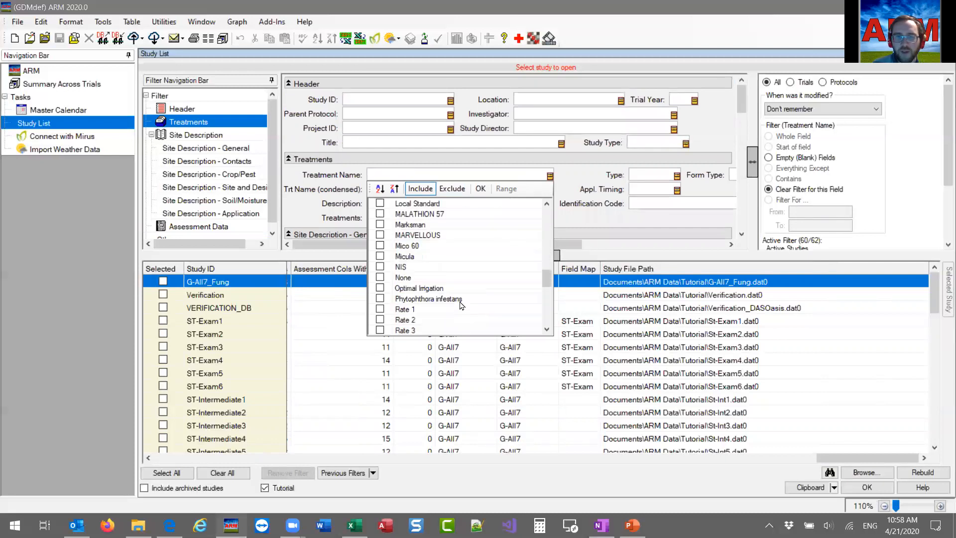
scroll(462, 309, down, 3)
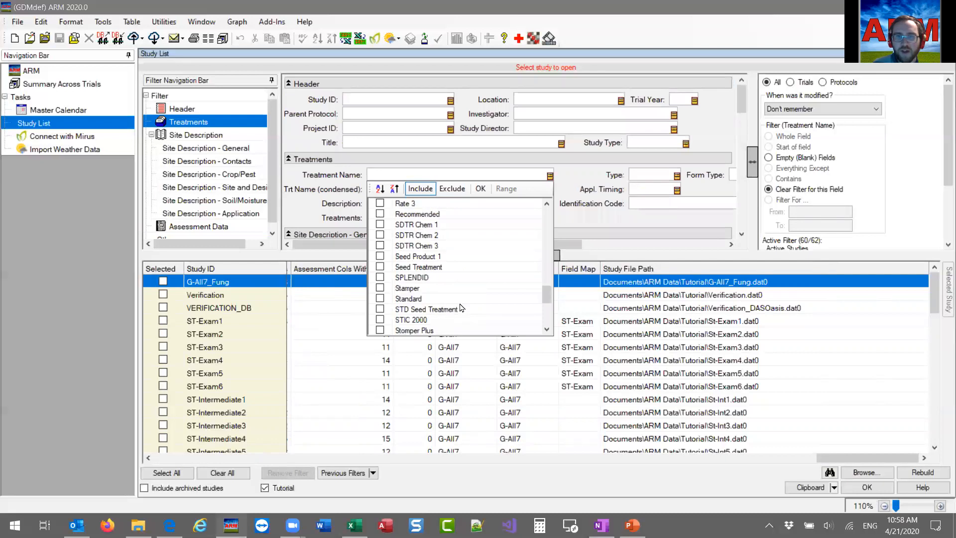
scroll(462, 308, down, 2)
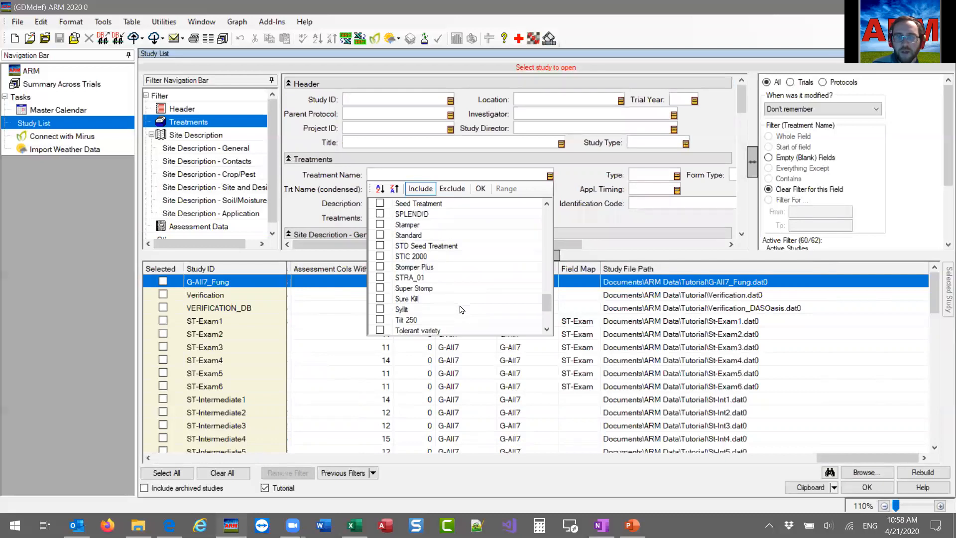
scroll(461, 310, down, 2)
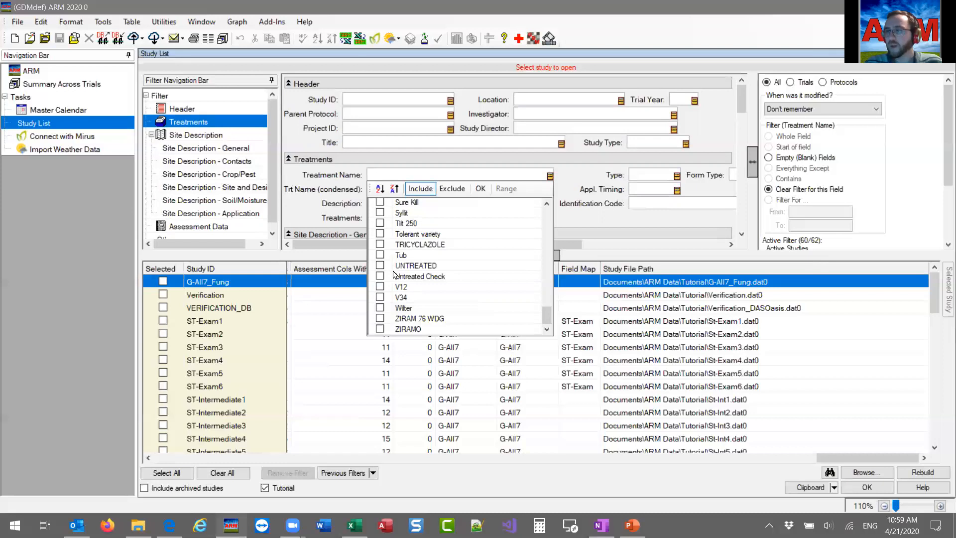
click(388, 171)
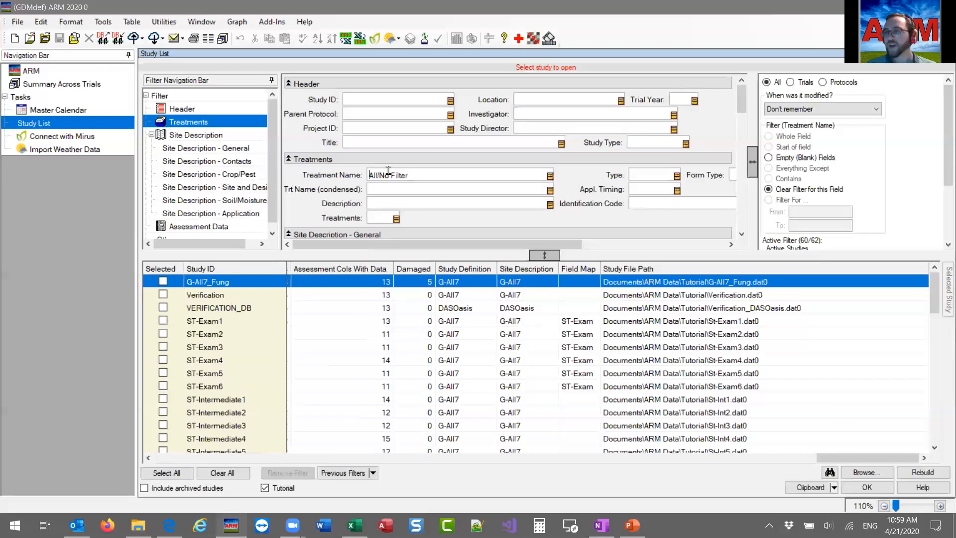